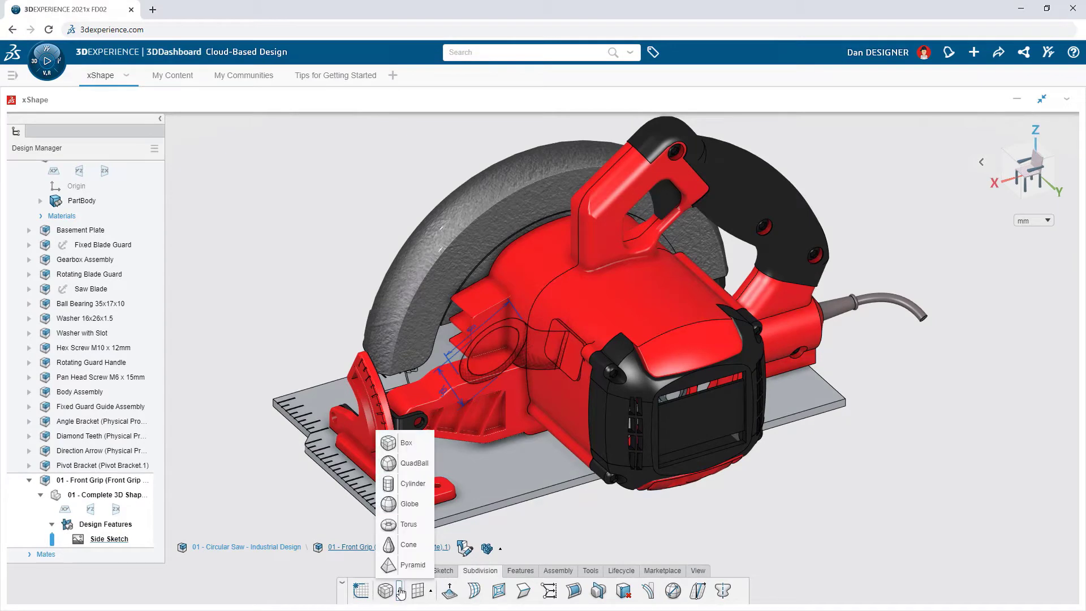
Step: Create a subdivision cylinder at the saw's front grip location, centred on its midplane and with creased edges
{"action": "left_click", "coordinate": [413, 483]}
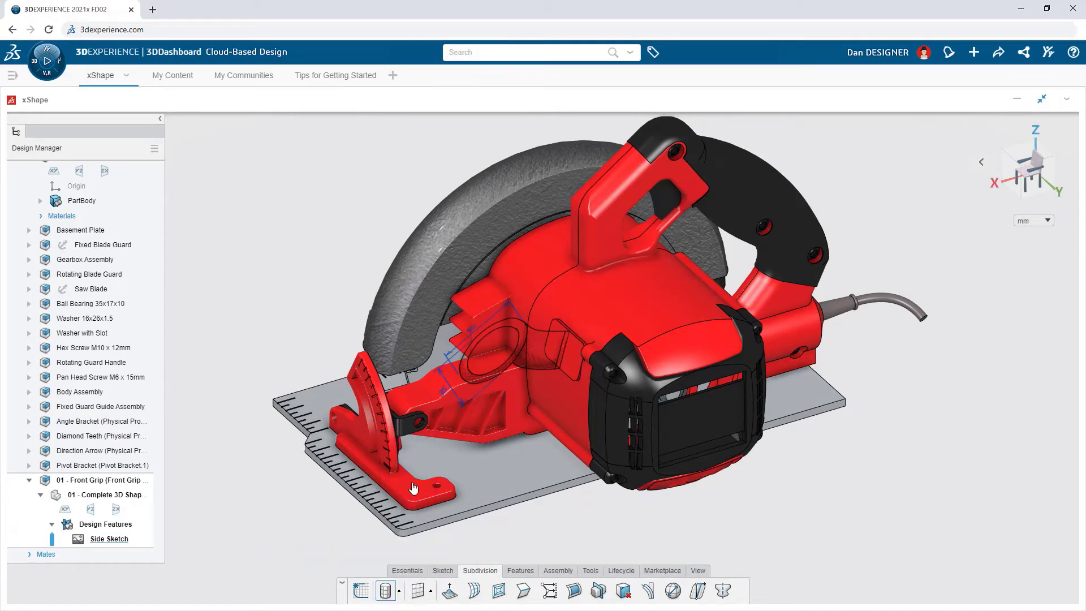
{"action": "left_click", "coordinate": [565, 350]}
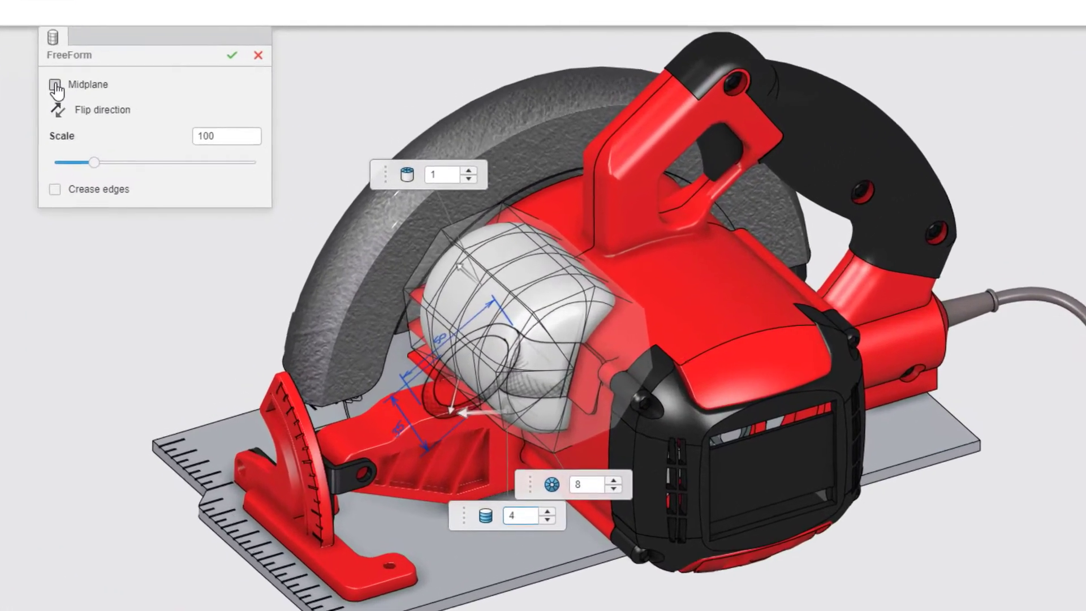
{"action": "left_click", "coordinate": [55, 85]}
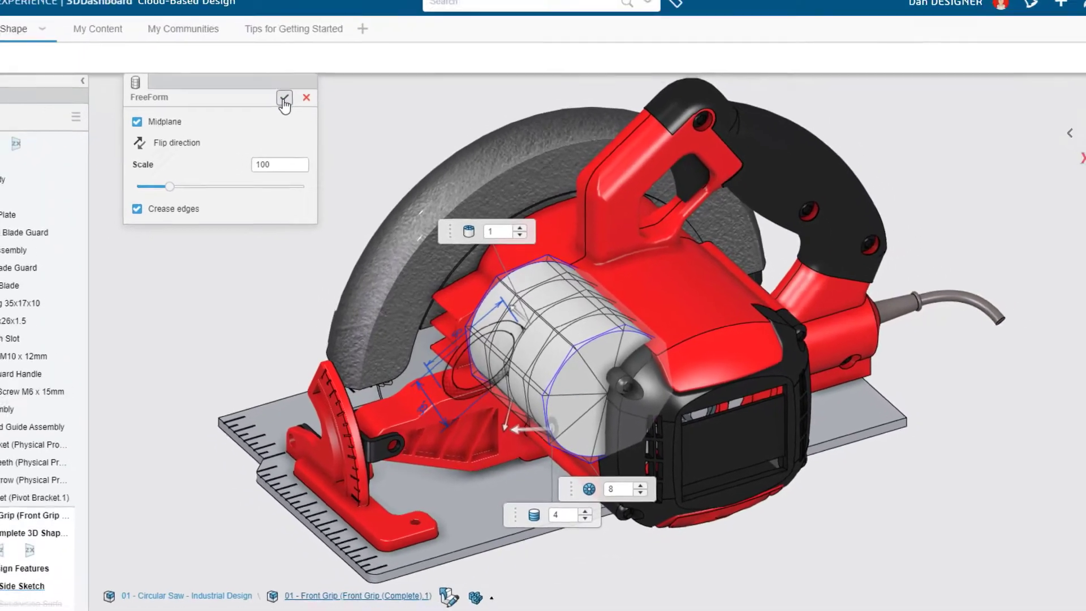
{"action": "left_click", "coordinate": [284, 99]}
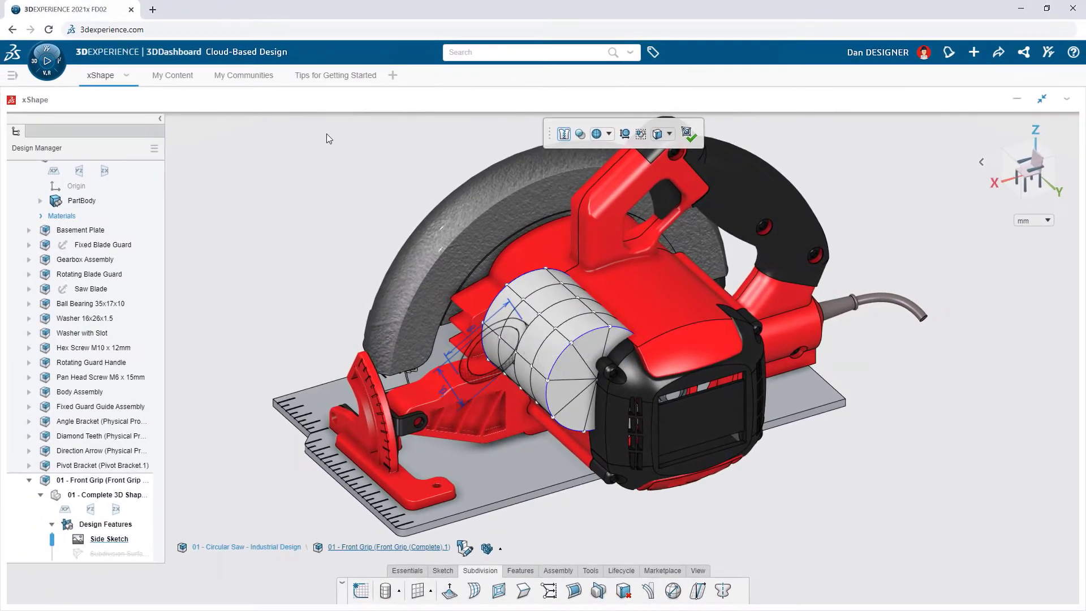
Step: Scale the cylinder non-uniformly by bounding box to 50 mm along X, 75 mm along Y and 35 mm along Z
{"action": "key", "text": "ctrl+3"}
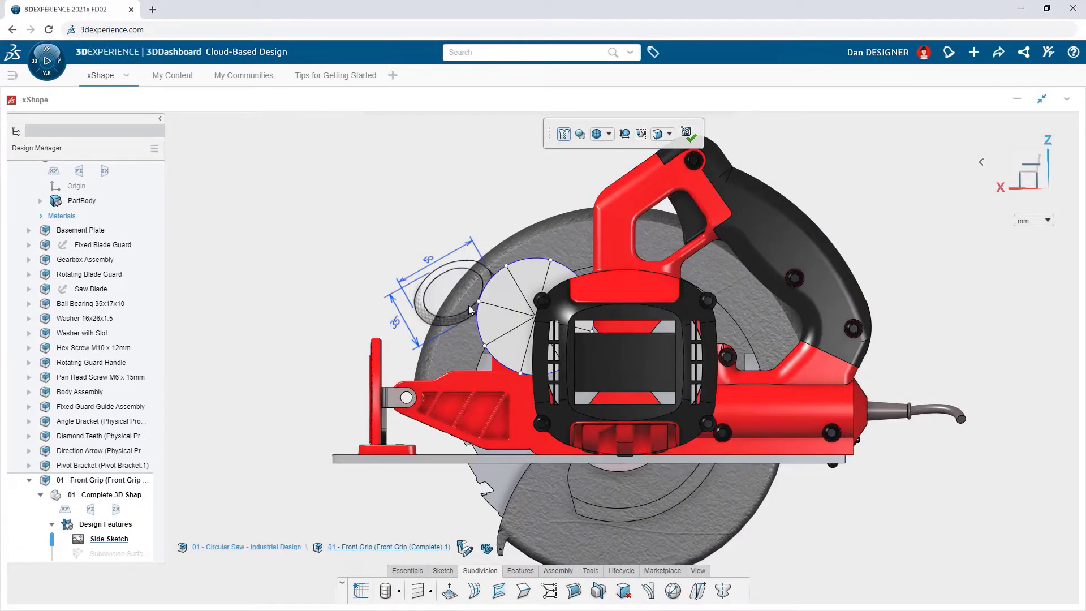
{"action": "scroll", "coordinate": [512, 319], "scroll_direction": "up", "scroll_amount": 5}
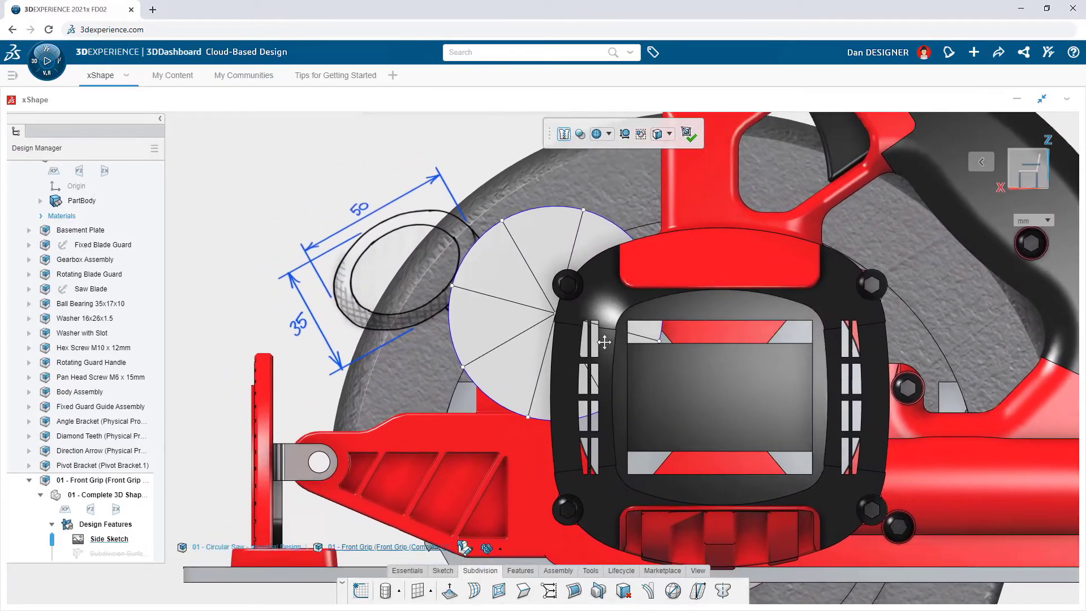
{"action": "middle_click_drag", "start_coordinate": [604, 342], "coordinate": [665, 388]}
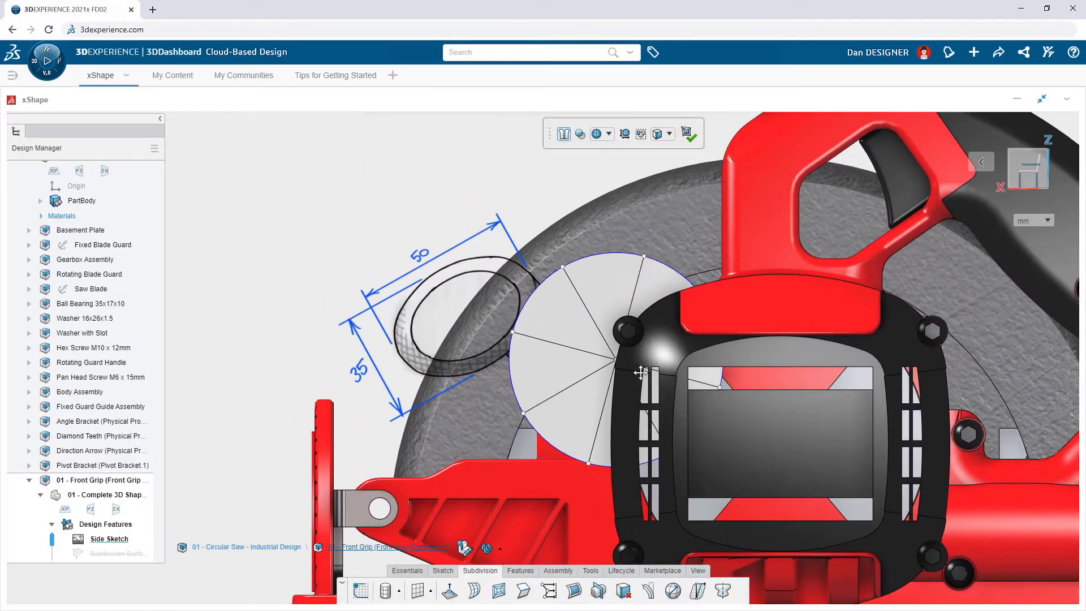
{"action": "left_click", "coordinate": [673, 591]}
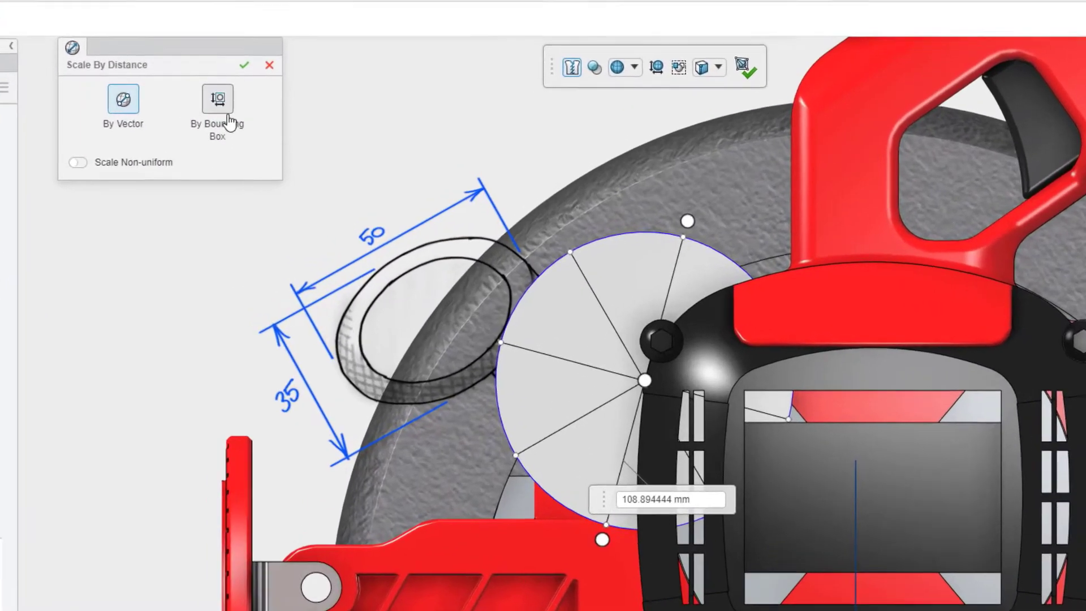
{"action": "left_click", "coordinate": [270, 134]}
{"action": "left_click", "coordinate": [40, 151]}
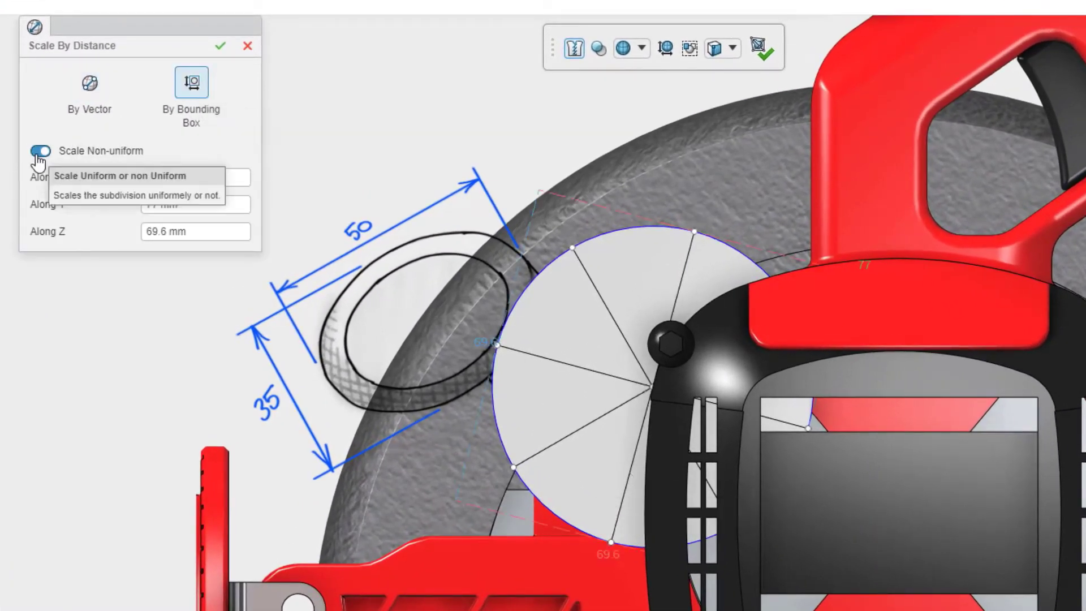
{"action": "left_click", "coordinate": [201, 177]}
{"action": "type", "text": "50"}
{"action": "key", "text": "Tab"}
{"action": "type", "text": "75"}
{"action": "key", "text": "Tab"}
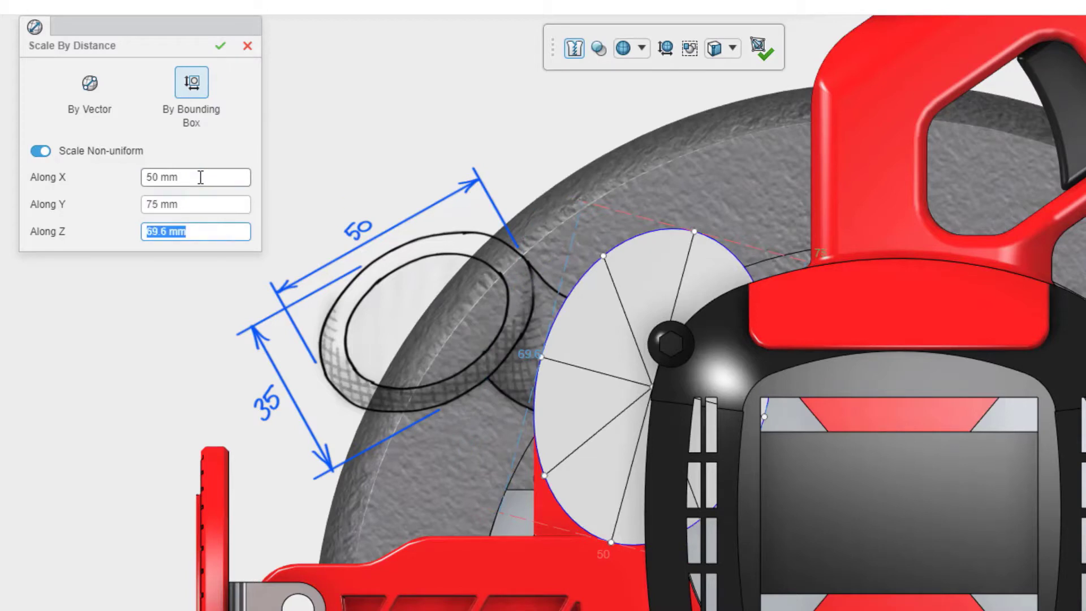
{"action": "type", "text": "35"}
{"action": "key", "text": "Return"}
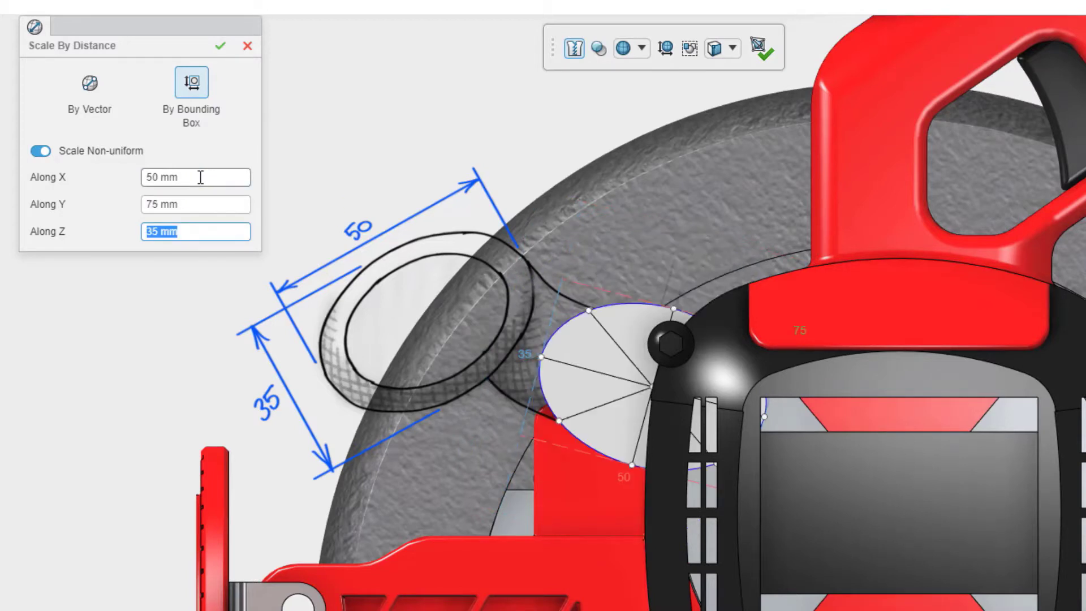
{"action": "left_click", "coordinate": [220, 46]}
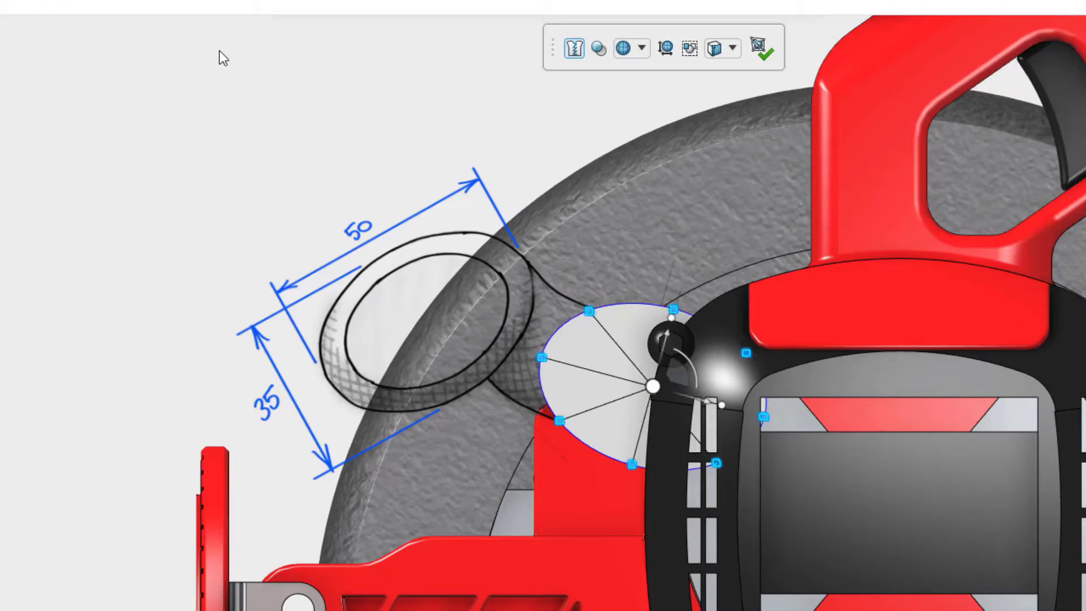
Step: Rotate and move the scaled cylinder in the side view so it lines up with the grip outline in the reference sketch
{"action": "left_click_drag", "start_coordinate": [696, 371], "coordinate": [694, 256]}
{"action": "left_click_drag", "start_coordinate": [663, 368], "coordinate": [439, 296]}
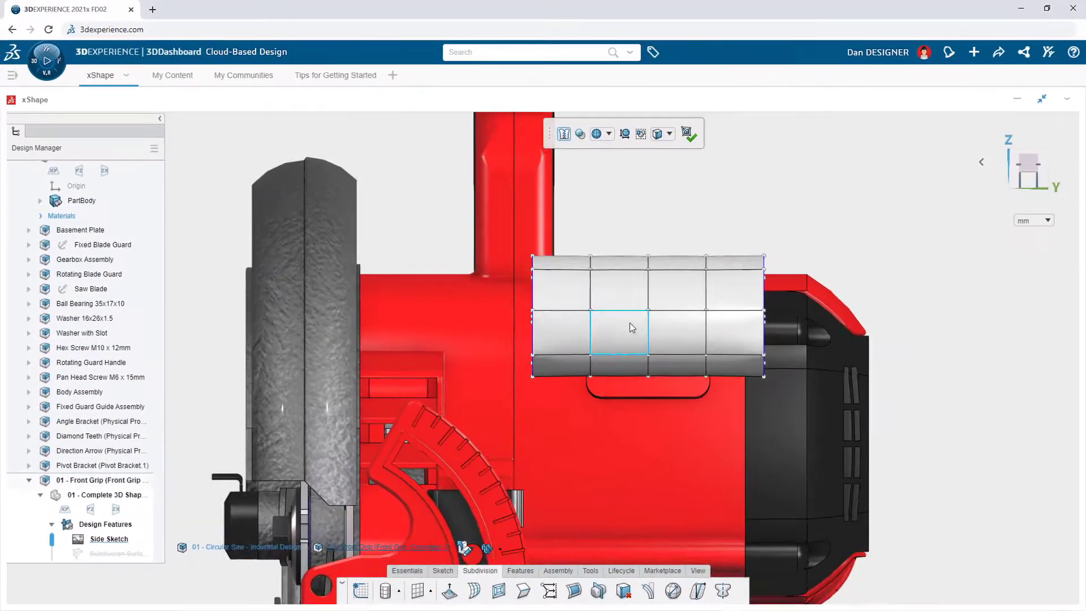
Step: Taper both ends of the grip symmetrically by scaling down the end-face vertices, and finish the subdivision surface
{"action": "left_click_drag", "start_coordinate": [719, 245], "coordinate": [810, 451]}
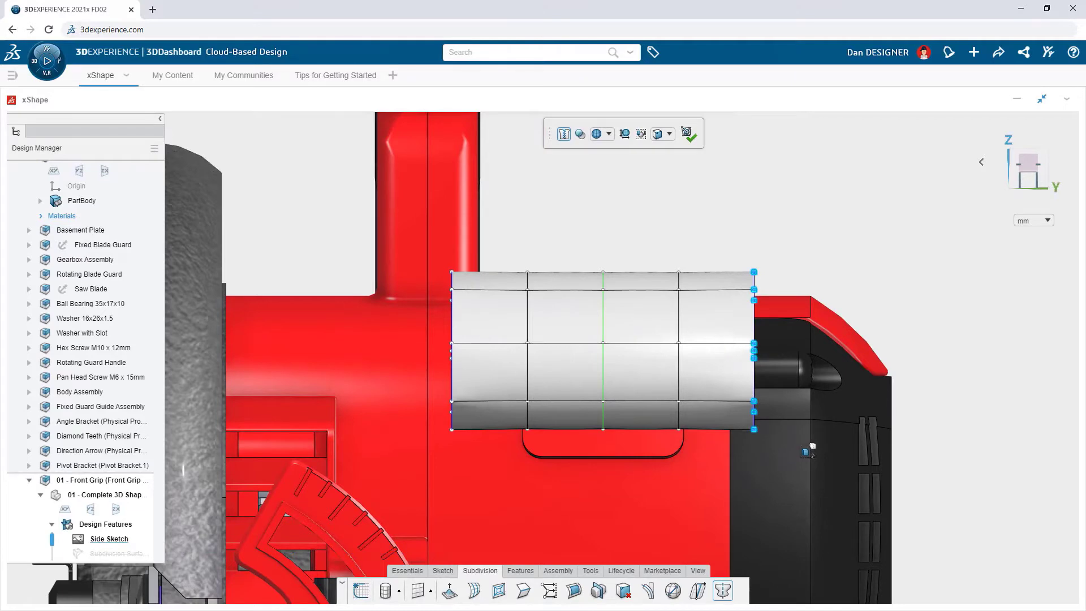
{"action": "key", "text": "ctrl+7"}
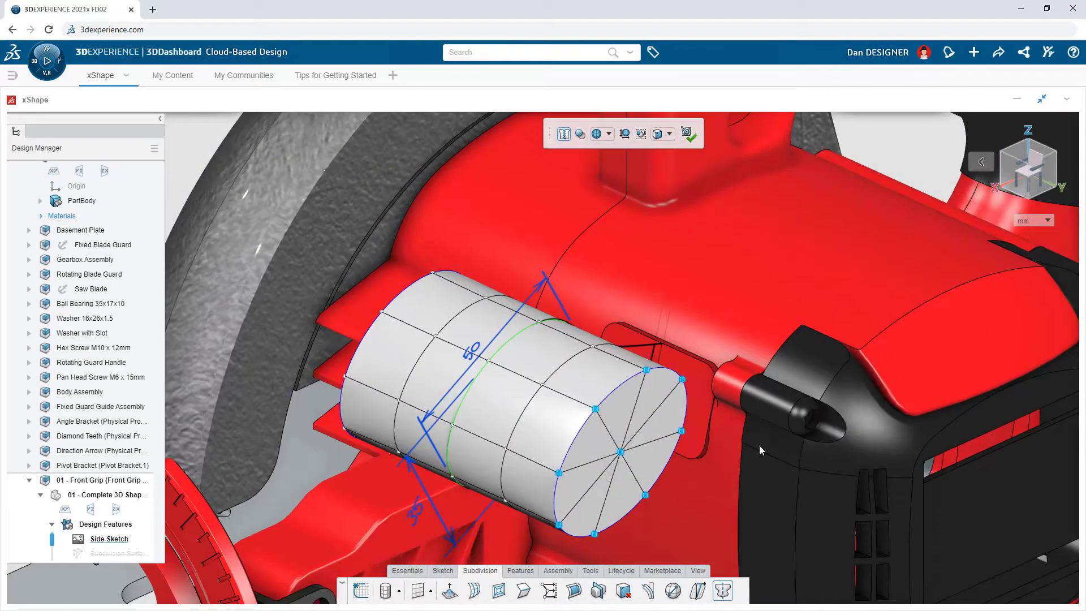
{"action": "middle_click_drag", "start_coordinate": [731, 522], "coordinate": [744, 433]}
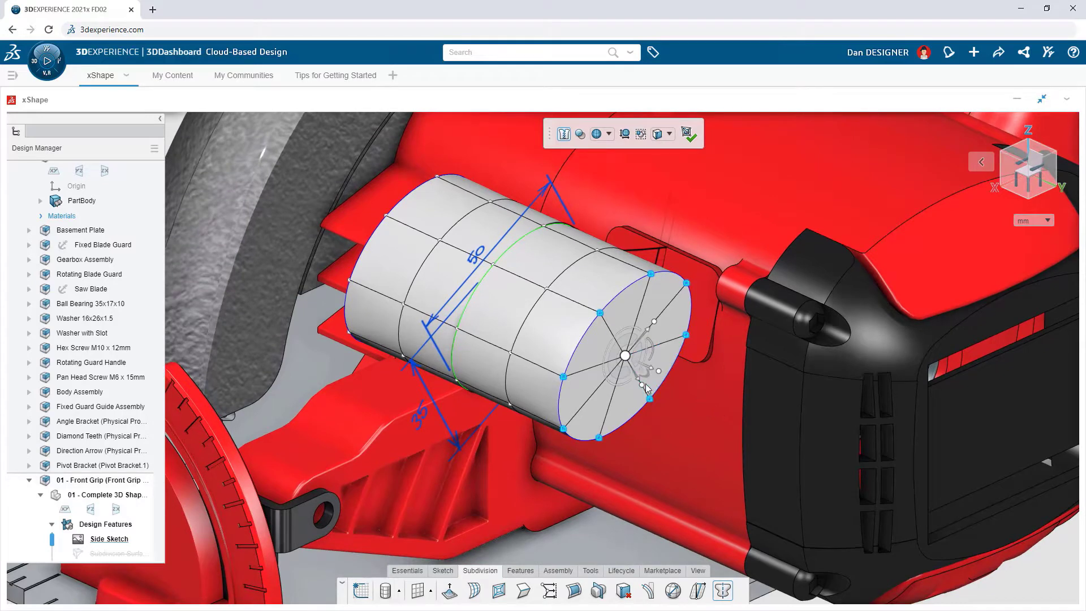
{"action": "left_click_drag", "start_coordinate": [643, 389], "coordinate": [638, 381]}
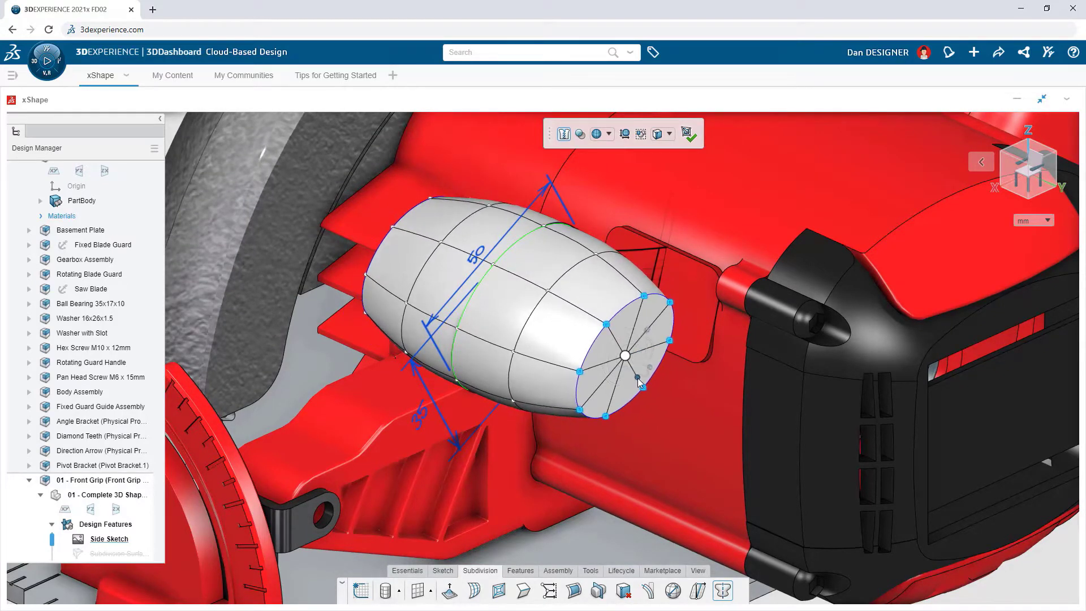
{"action": "left_click", "coordinate": [638, 379]}
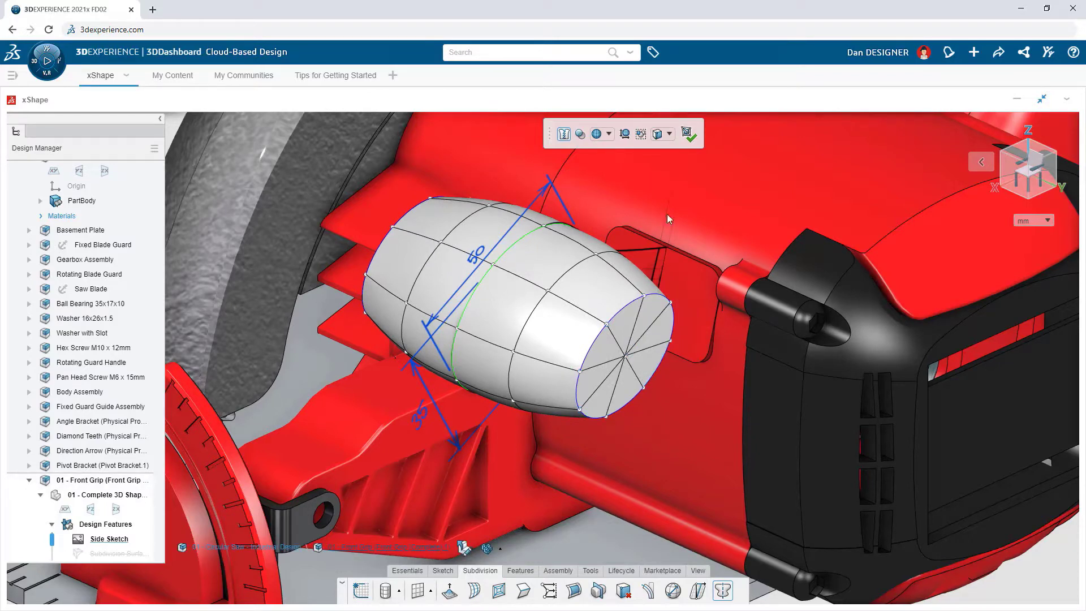
{"action": "left_click", "coordinate": [688, 136]}
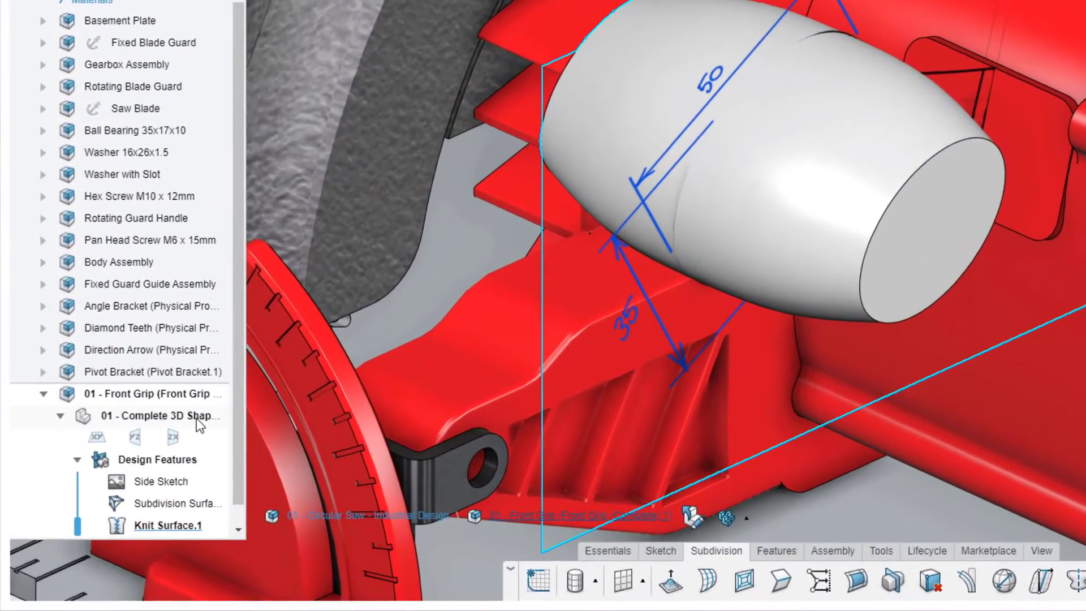
Step: Add a new ordered geometric set to the front grip and rename the Design Features set as Start Shape
{"action": "left_click", "coordinate": [140, 473]}
{"action": "left_click", "coordinate": [240, 355]}
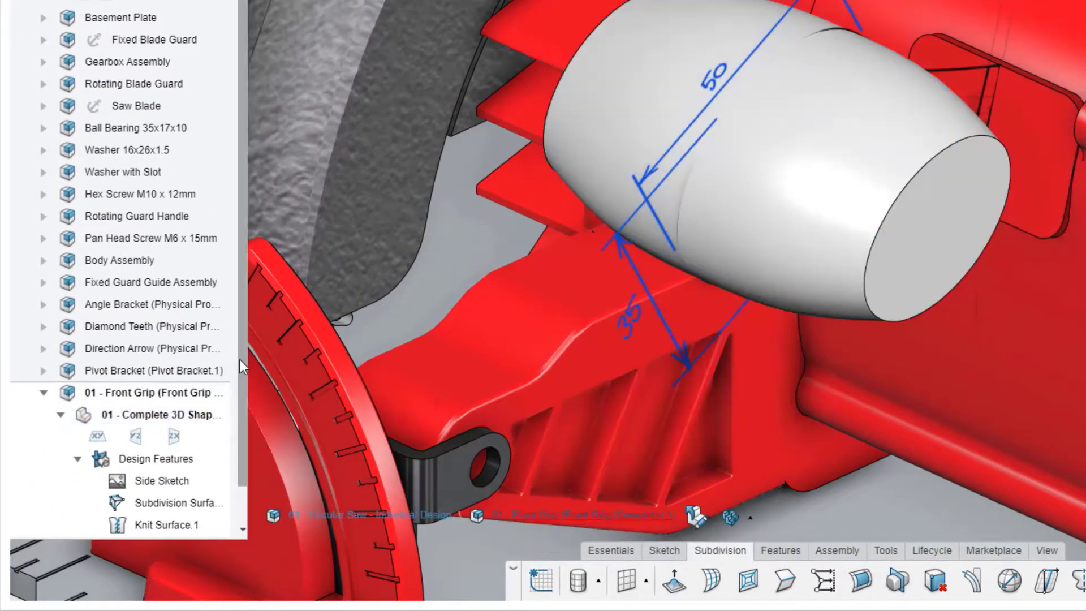
{"action": "double_click", "coordinate": [156, 414]}
{"action": "type", "text": "Start Shape"}
{"action": "key", "text": "Return"}
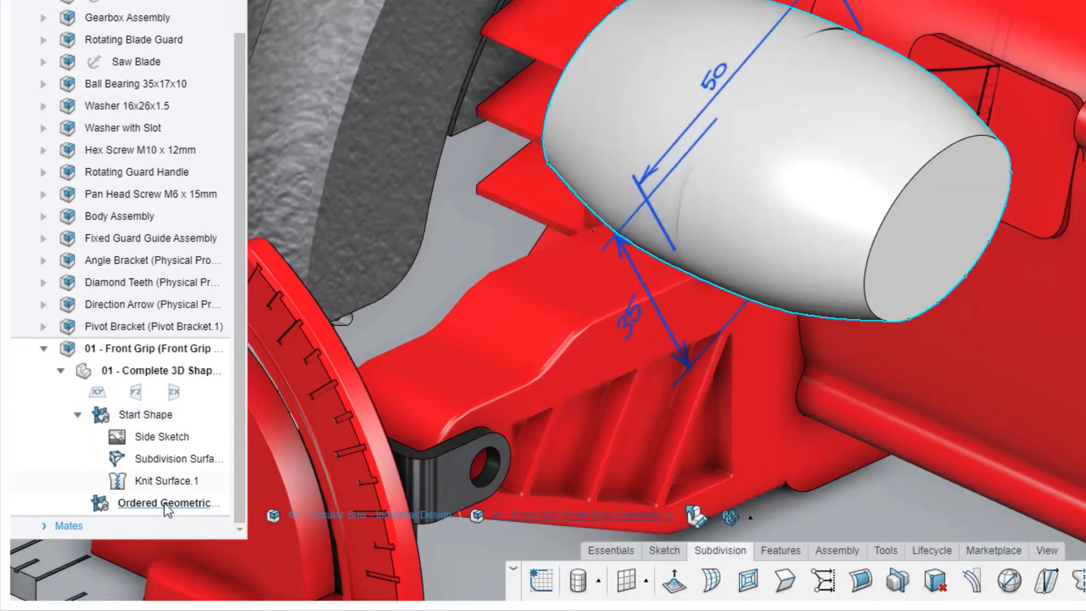
Step: Rename the new ordered geometric set as Grip 1
{"action": "double_click", "coordinate": [164, 503]}
{"action": "type", "text": "Grip 1"}
{"action": "key", "text": "Return"}
Step: Copy the subdivision surface from the Start Shape set into Grip 1 and hide Start Shape
{"action": "left_click", "coordinate": [209, 461]}
{"action": "left_click", "coordinate": [215, 377]}
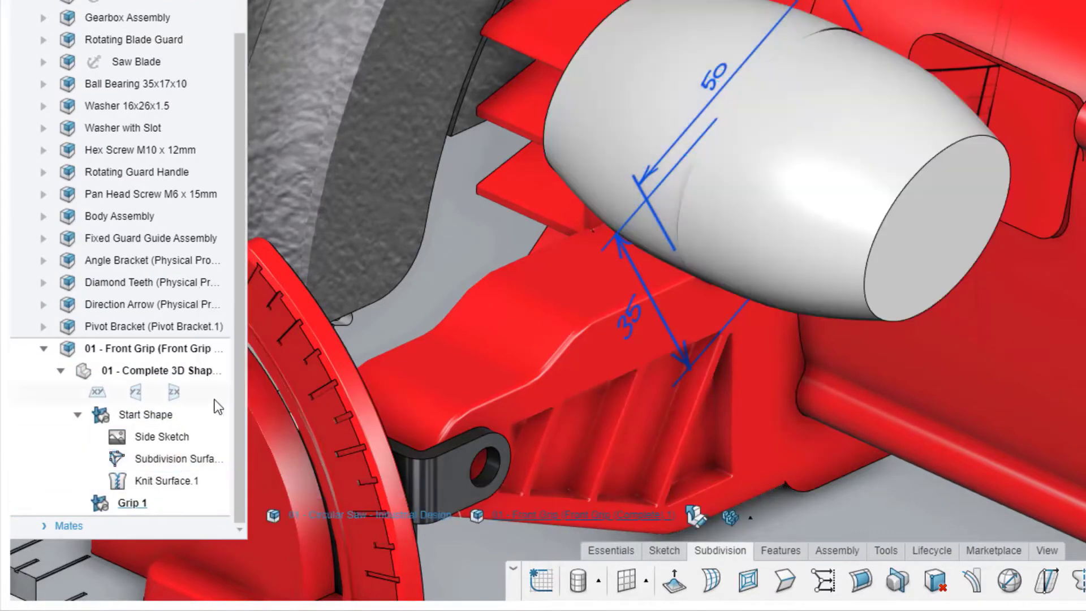
{"action": "left_click", "coordinate": [149, 509]}
{"action": "left_click", "coordinate": [190, 463]}
{"action": "left_click", "coordinate": [161, 414]}
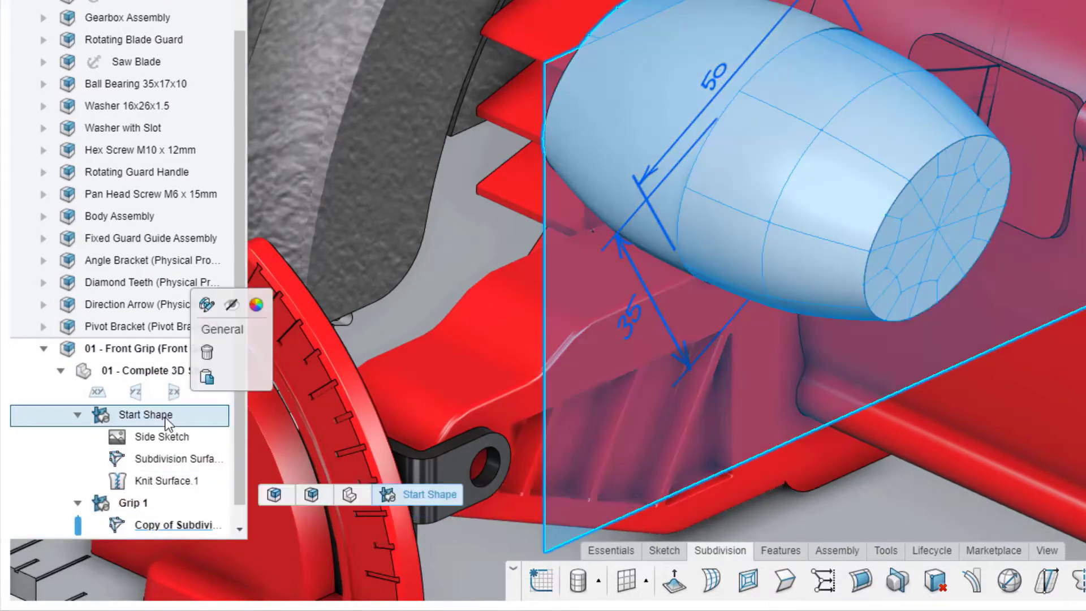
{"action": "left_click", "coordinate": [231, 304]}
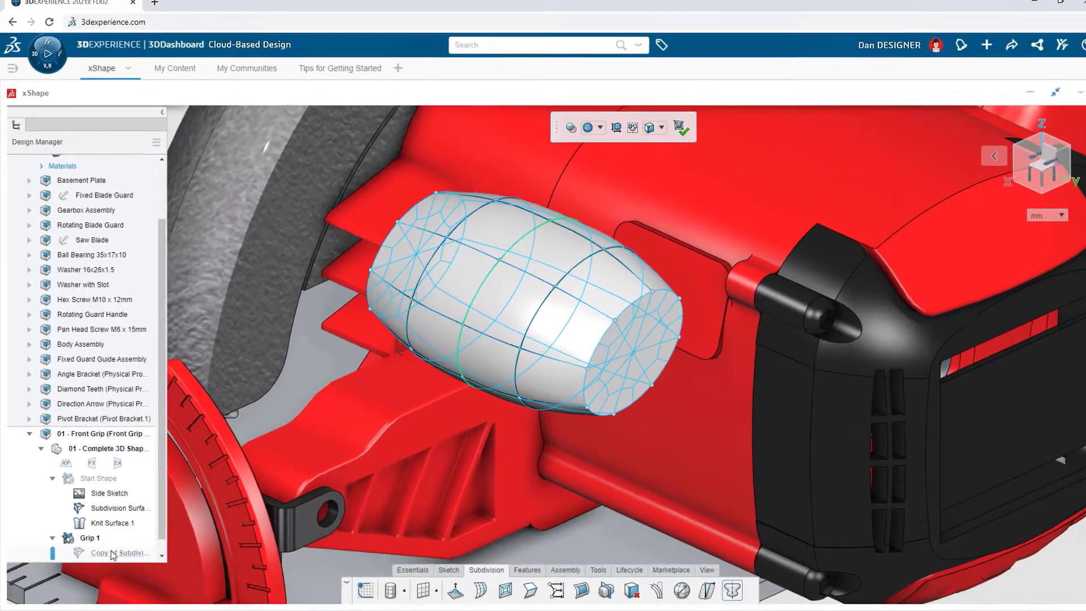
Step: Edit the copied subdivision surface and shift its symmetric end vertices slightly toward the saw body
{"action": "key", "text": "ctrl+1"}
{"action": "middle_click_drag", "start_coordinate": [530, 424], "coordinate": [524, 467], "text": "ctrl"}
{"action": "left_click", "coordinate": [721, 323]}
{"action": "mouse_move", "coordinate": [720, 353]}
{"action": "left_mouse_down"}
{"action": "mouse_move", "coordinate": [723, 343]}
{"action": "mouse_move", "coordinate": [722, 353]}
{"action": "left_mouse_up"}
{"action": "left_click", "coordinate": [748, 362]}
{"action": "key", "text": "shift+Down"}
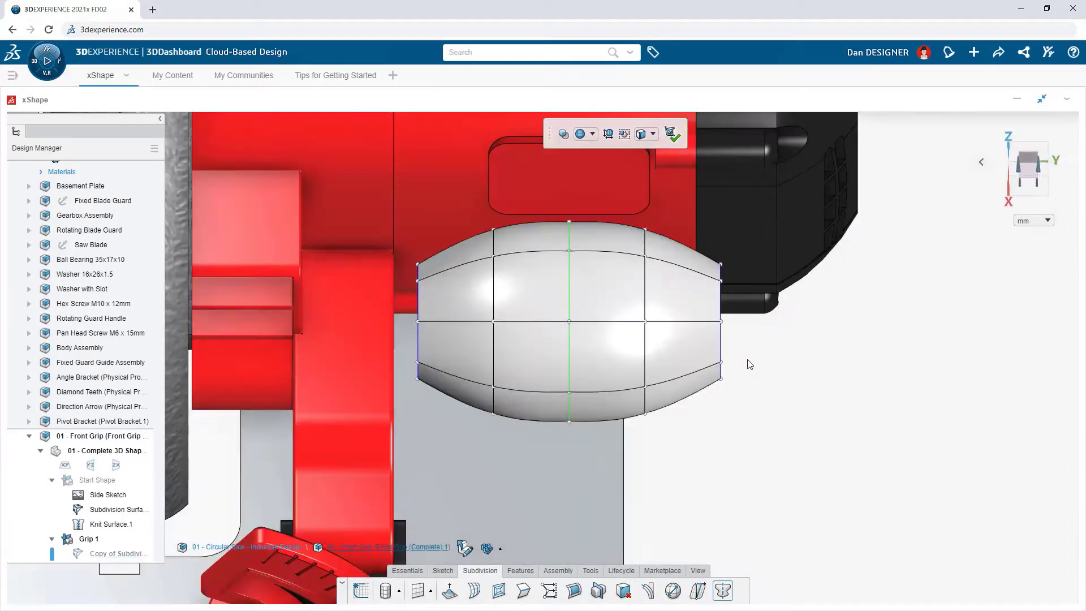
{"action": "left_click_drag", "start_coordinate": [743, 396], "coordinate": [712, 248]}
{"action": "left_click_drag", "start_coordinate": [722, 292], "coordinate": [721, 279]}
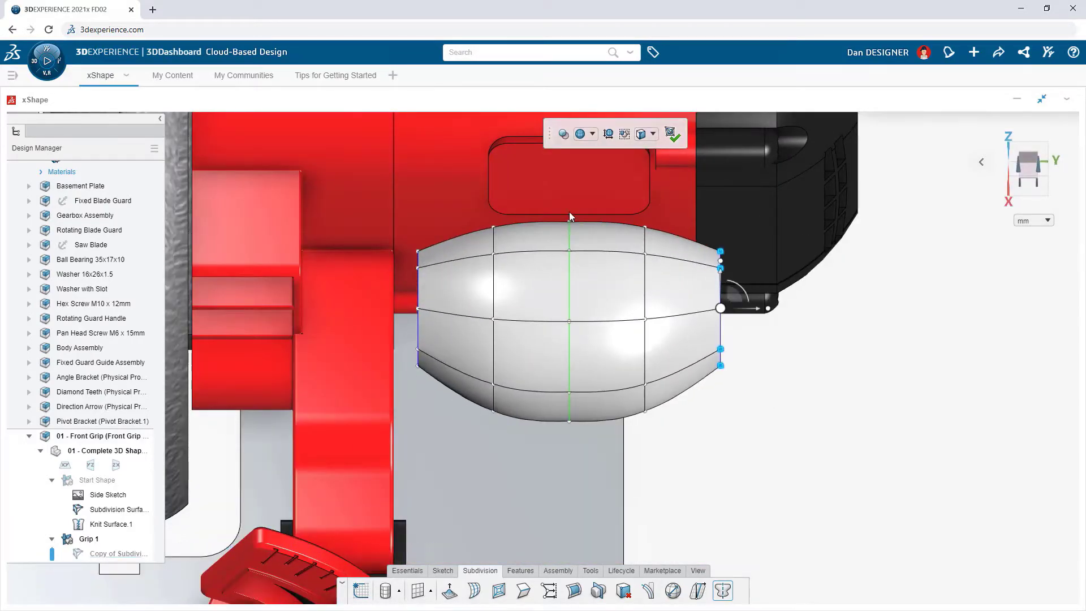
Step: Pull the vertex at the middle of the grip's saw-facing side slightly toward the saw body and finish editing the surface
{"action": "left_click", "coordinate": [569, 221]}
{"action": "left_click_drag", "start_coordinate": [572, 194], "coordinate": [571, 185]}
{"action": "left_click", "coordinate": [787, 388]}
{"action": "key", "text": "ctrl+7"}
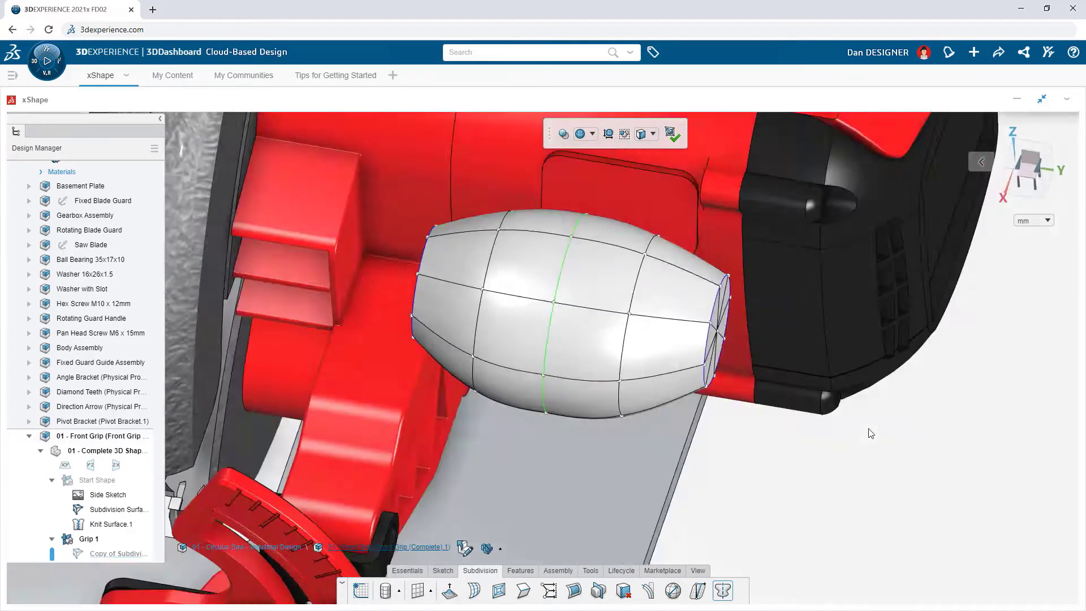
{"action": "left_click", "coordinate": [676, 138]}
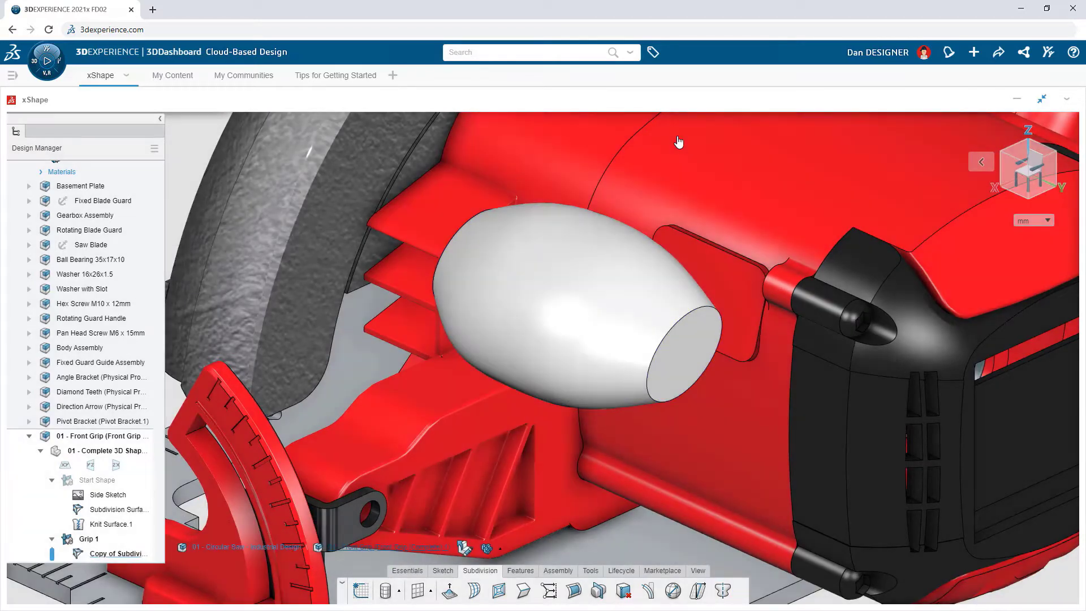
Step: Publish the grip as an editable 3D model to the Design Team community, described as "Check out this new design. Please add markups where necessary."
{"action": "left_click", "coordinate": [998, 52]}
{"action": "mouse_move", "coordinate": [989, 160]}
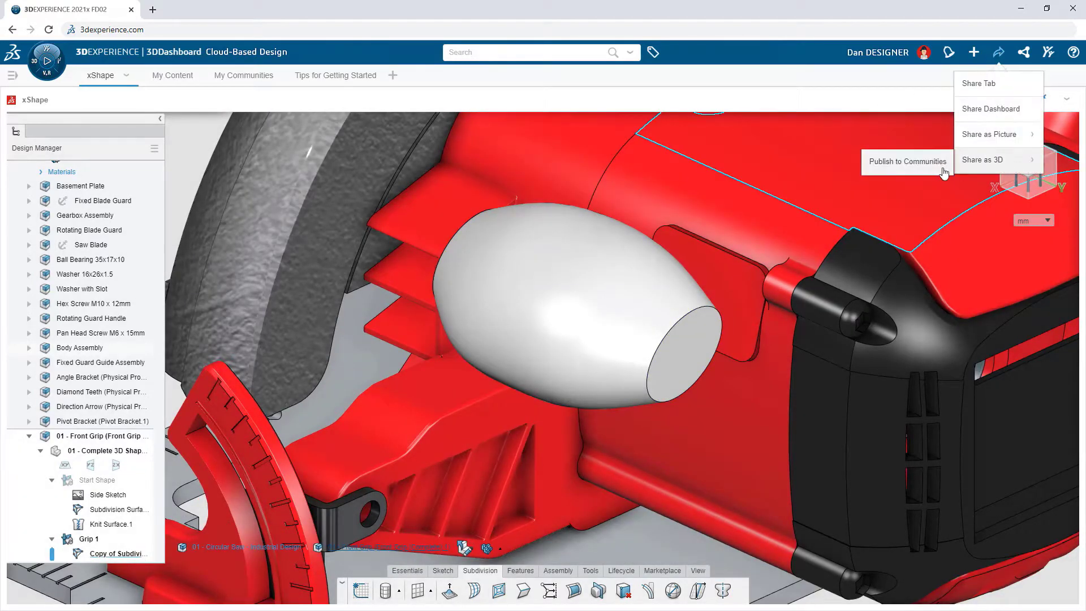
{"action": "left_click", "coordinate": [939, 169]}
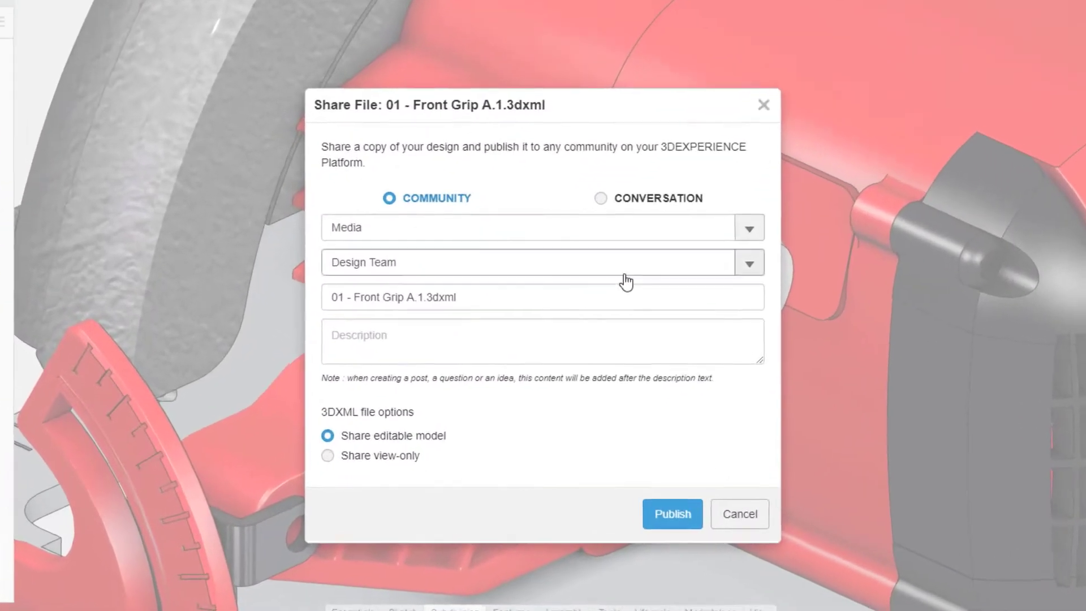
{"action": "left_click", "coordinate": [568, 340]}
{"action": "type", "text": "Check out this new design.  Please"}
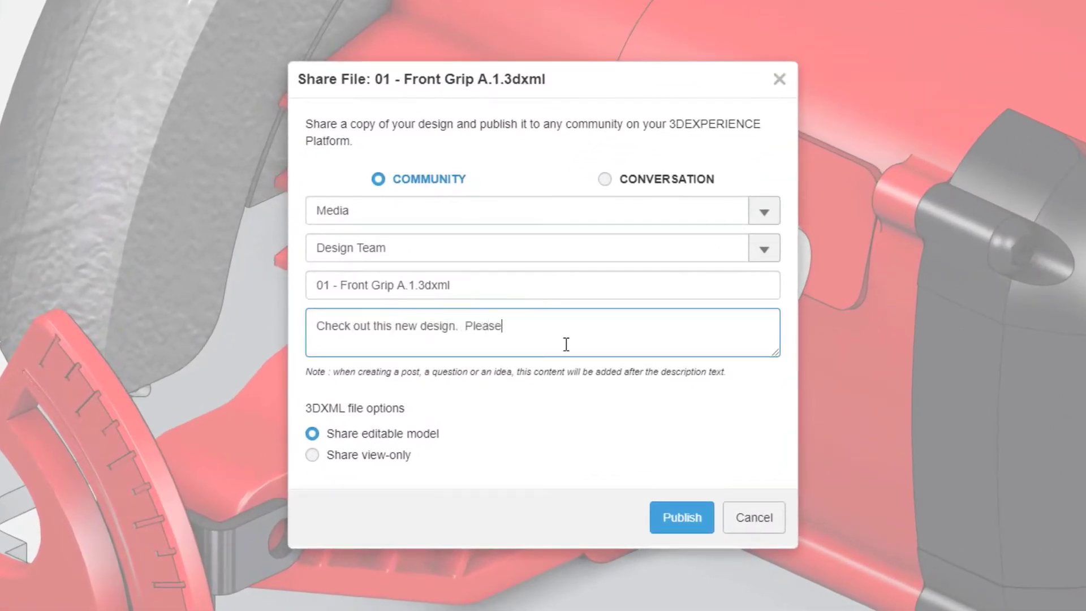
{"action": "type", "text": " add markups where neces"}
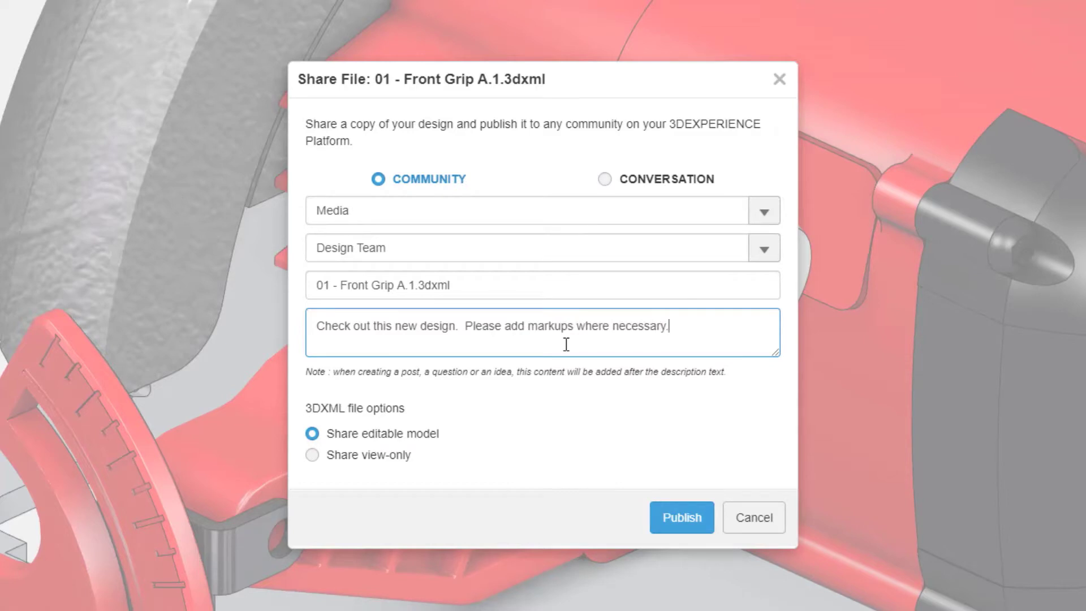
{"action": "type", "text": "sary."}
{"action": "left_click", "coordinate": [700, 527]}
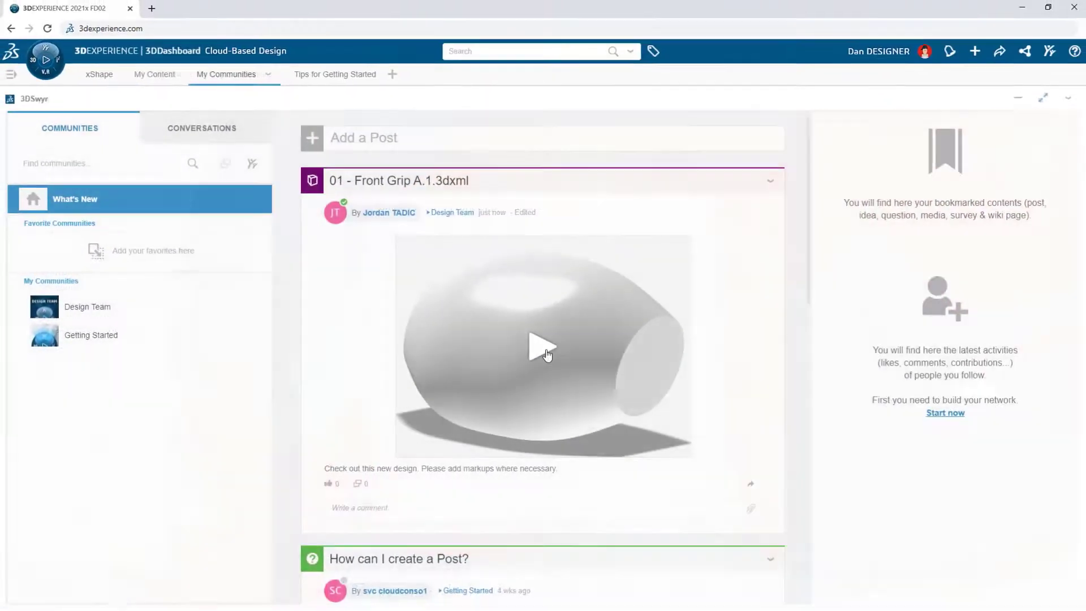
Step: Switch to 3DSwym, open the published grip model in its 3D viewer and inspect it from another angle
{"action": "left_click", "coordinate": [545, 357]}
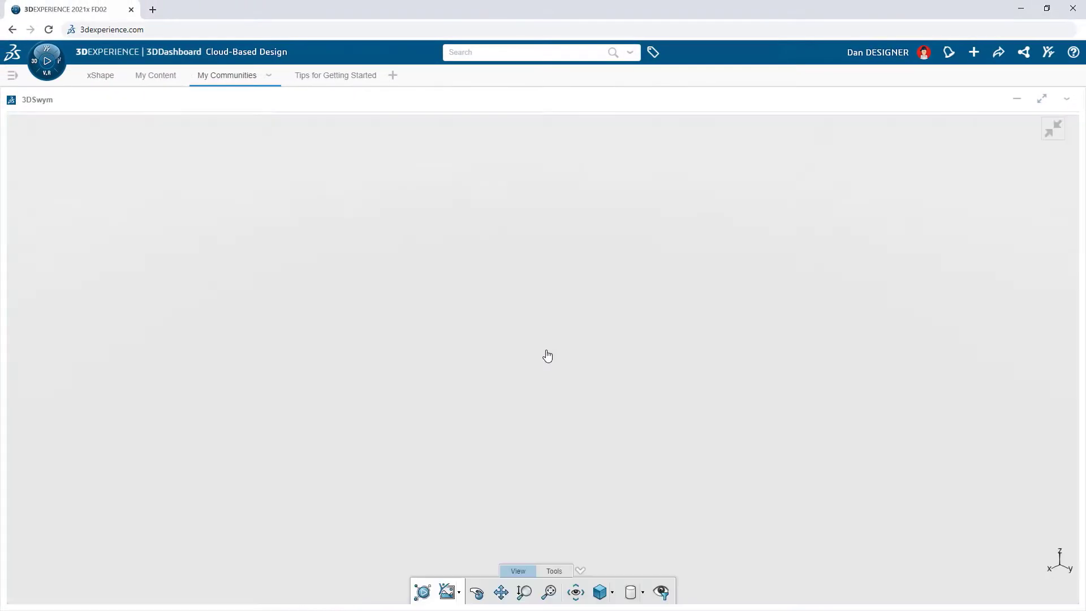
{"action": "left_click_drag", "start_coordinate": [547, 356], "coordinate": [697, 363]}
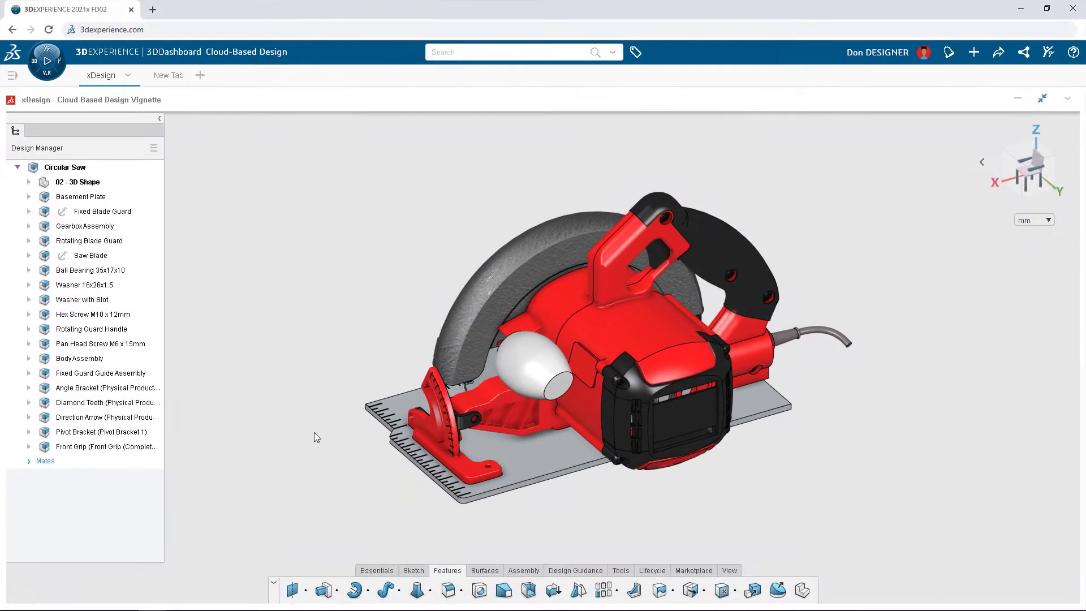
Step: Activate the Front Grip component and extrude the small rectangular surface on the saw body beside the grip 2 mm as a solid pad
{"action": "double_click", "coordinate": [149, 447]}
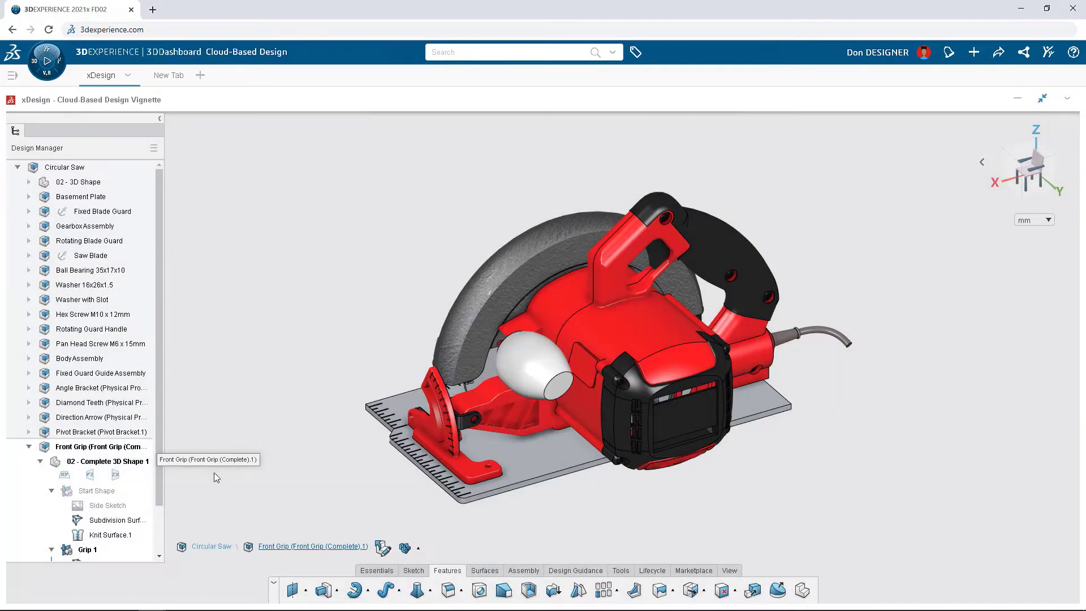
{"action": "left_click", "coordinate": [323, 590]}
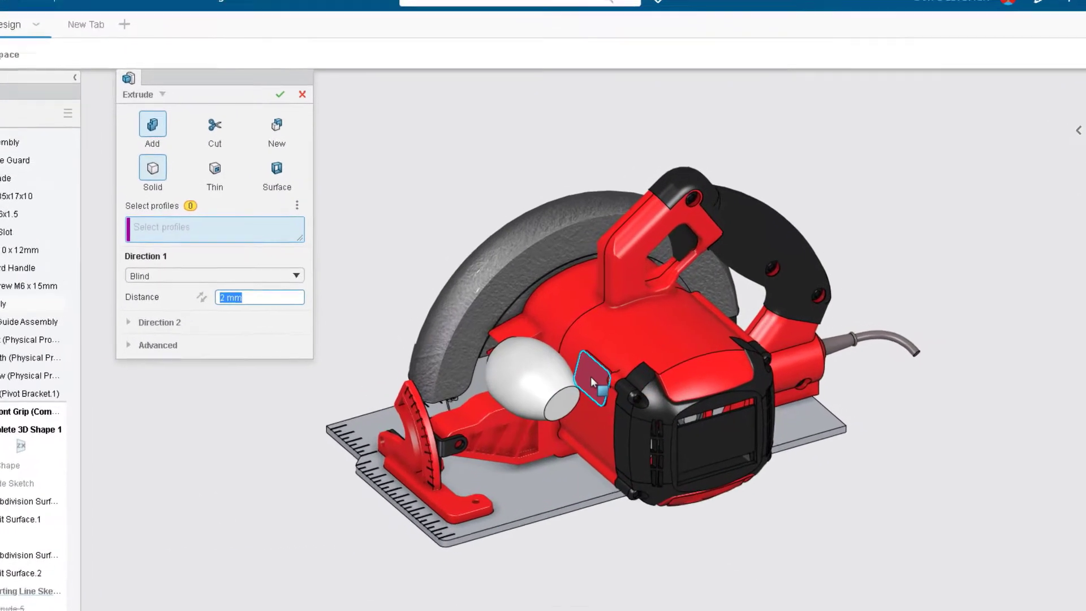
{"action": "left_click", "coordinate": [592, 380]}
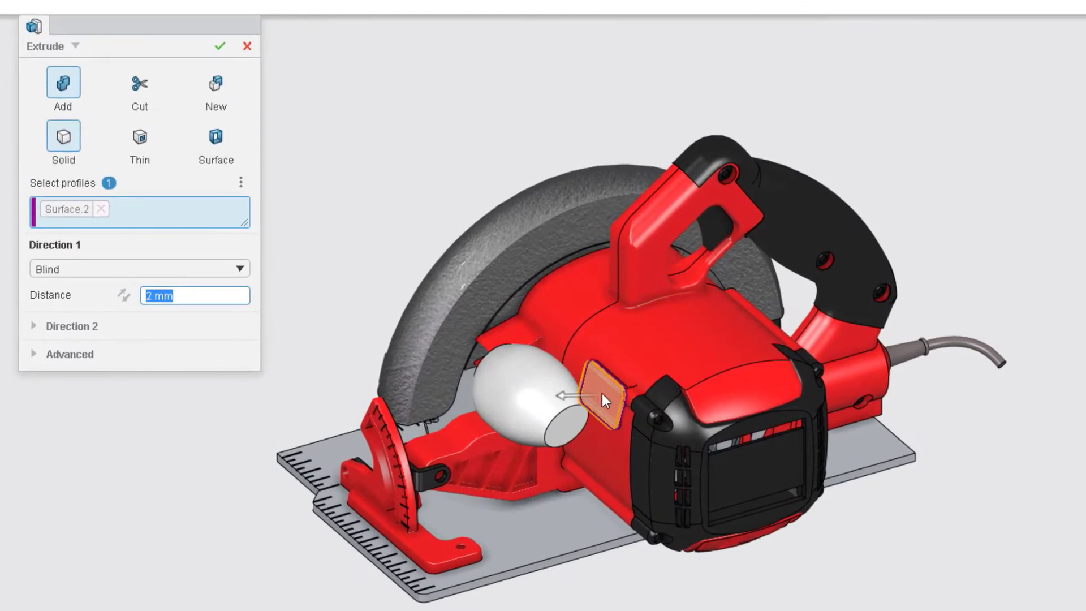
{"action": "left_click", "coordinate": [224, 48]}
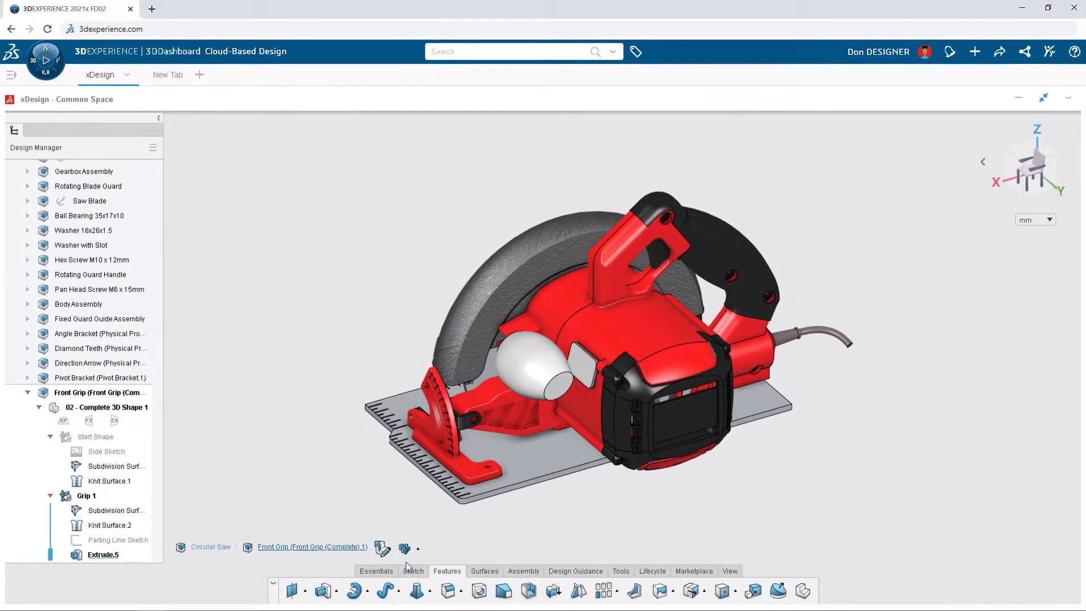
Step: Start a sketch on the outer face of the rectangular pad and draw an ellipse centred on it
{"action": "left_click", "coordinate": [403, 592]}
{"action": "left_click", "coordinate": [460, 609]}
{"action": "left_click", "coordinate": [583, 362]}
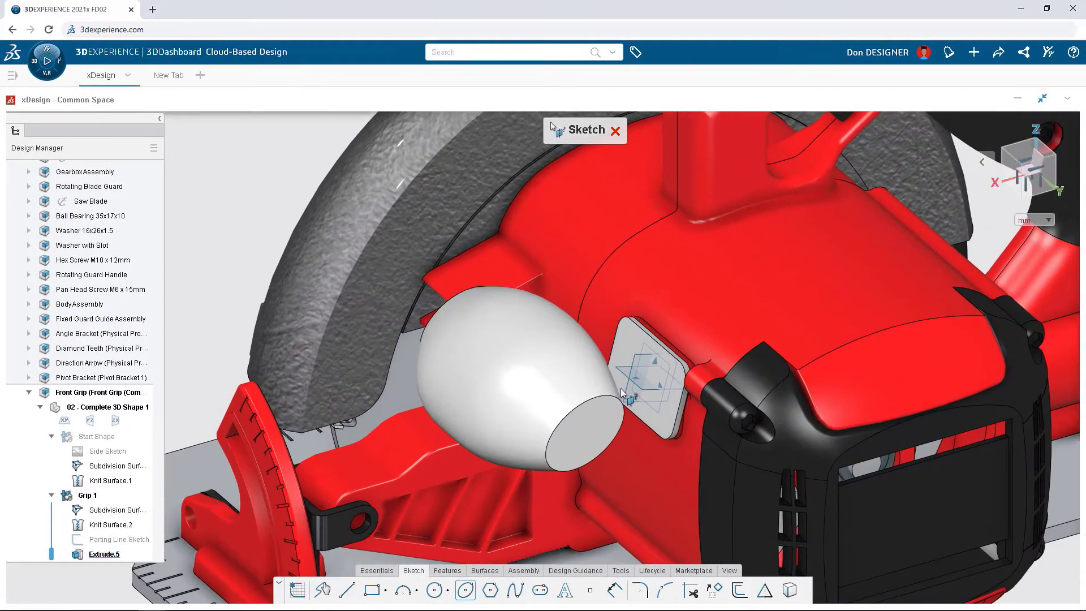
{"action": "left_click", "coordinate": [645, 377]}
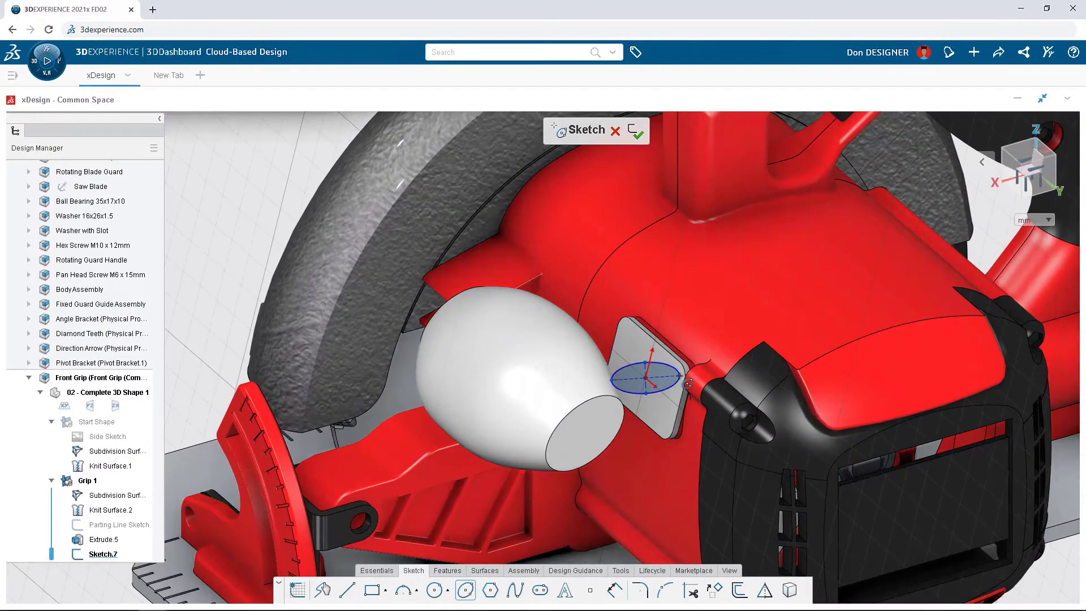
{"action": "left_click", "coordinate": [678, 392]}
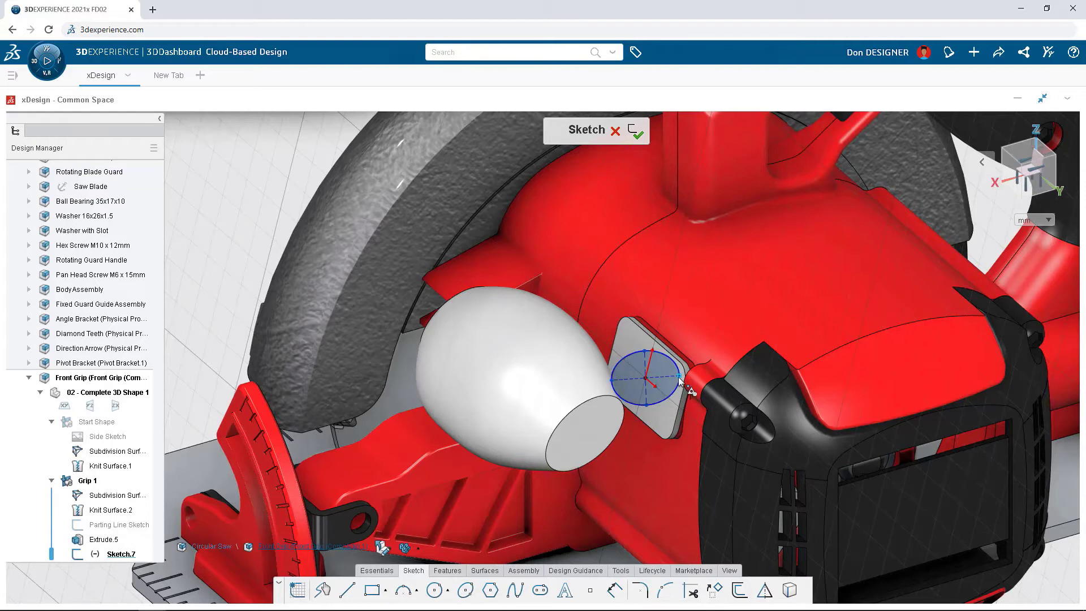
Step: Realign the ellipse's axis with the pad's slant and make the ellipse tangent to the pad's upper edge
{"action": "left_click_drag", "start_coordinate": [679, 378], "coordinate": [680, 402]}
{"action": "left_click", "coordinate": [667, 354]}
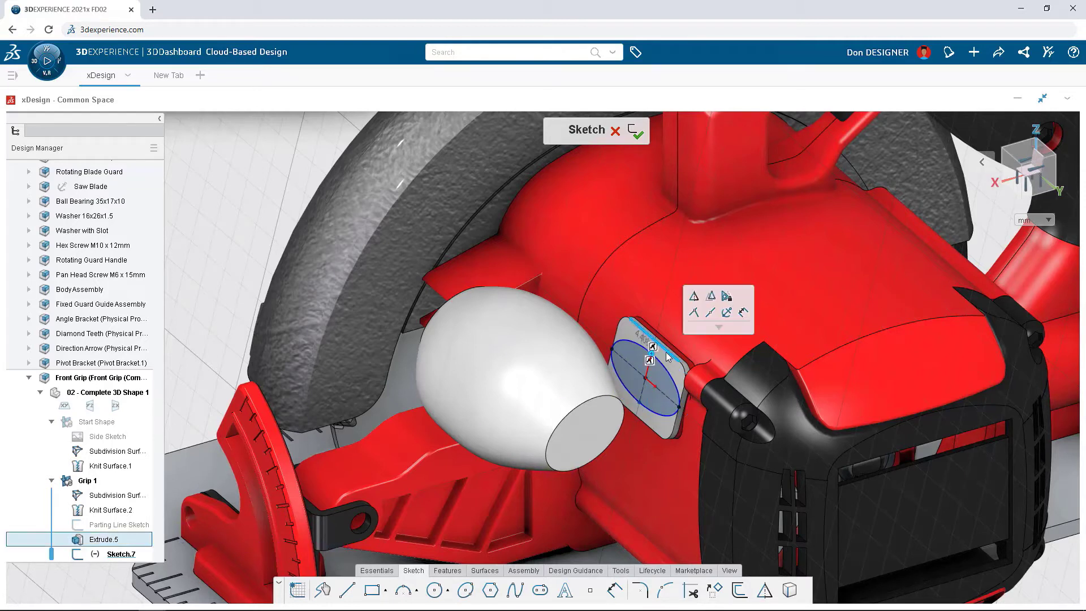
{"action": "left_click", "coordinate": [695, 320]}
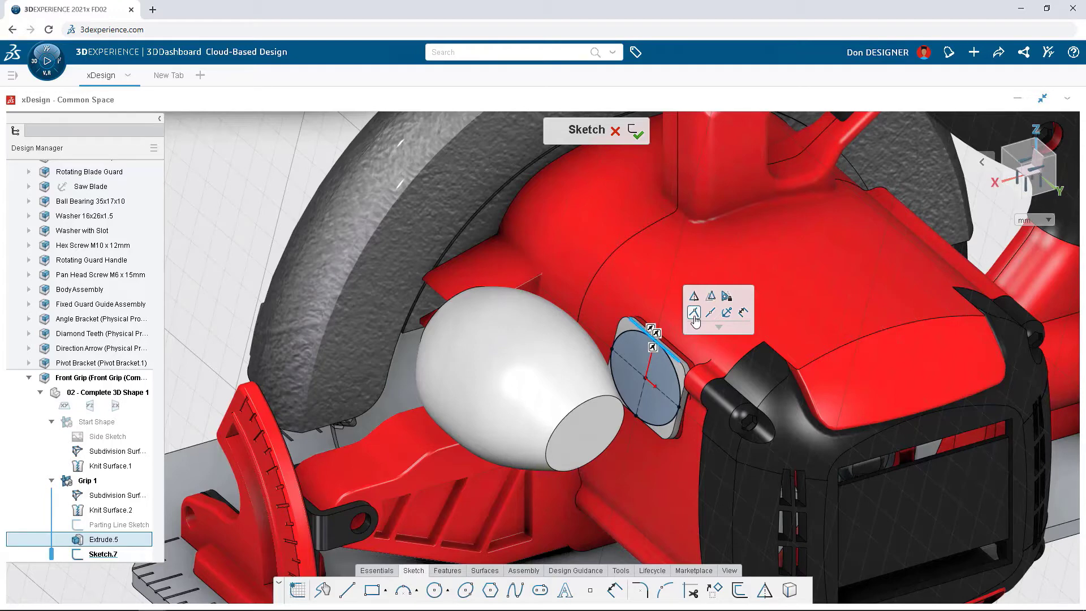
{"action": "left_click", "coordinate": [695, 316]}
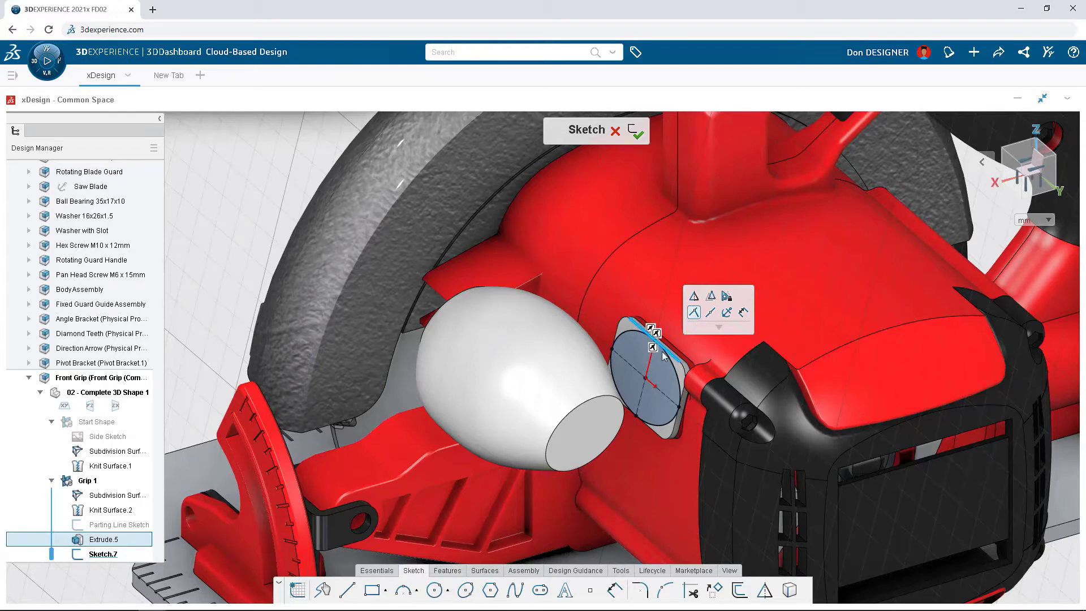
Step: Extrude the ellipse as an added solid from the pad to the grip using the Up To Next end condition
{"action": "left_click", "coordinate": [443, 572]}
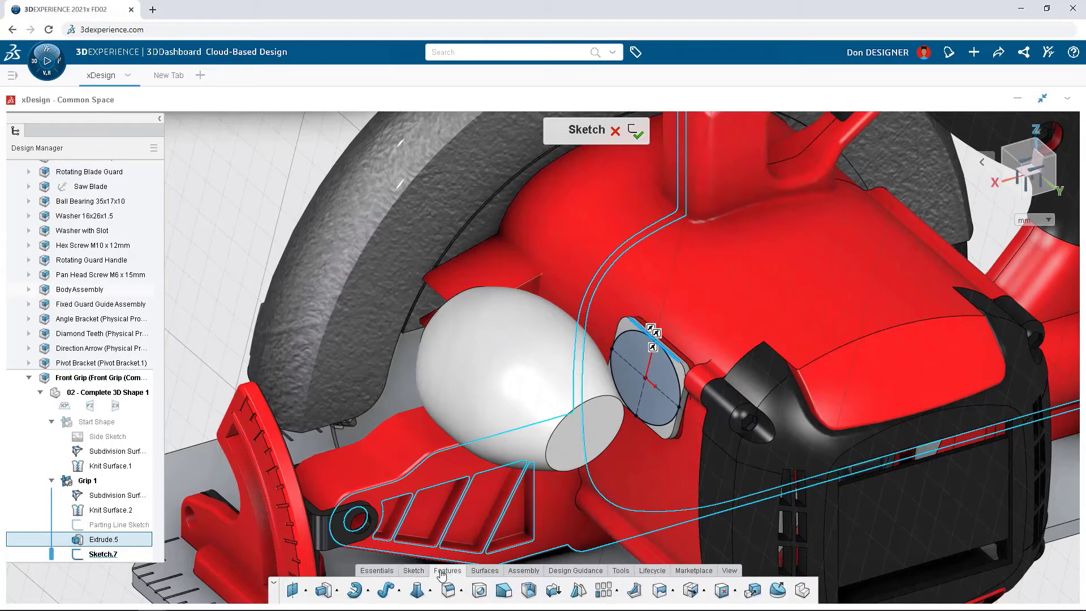
{"action": "left_click", "coordinate": [326, 589]}
{"action": "left_click", "coordinate": [249, 281]}
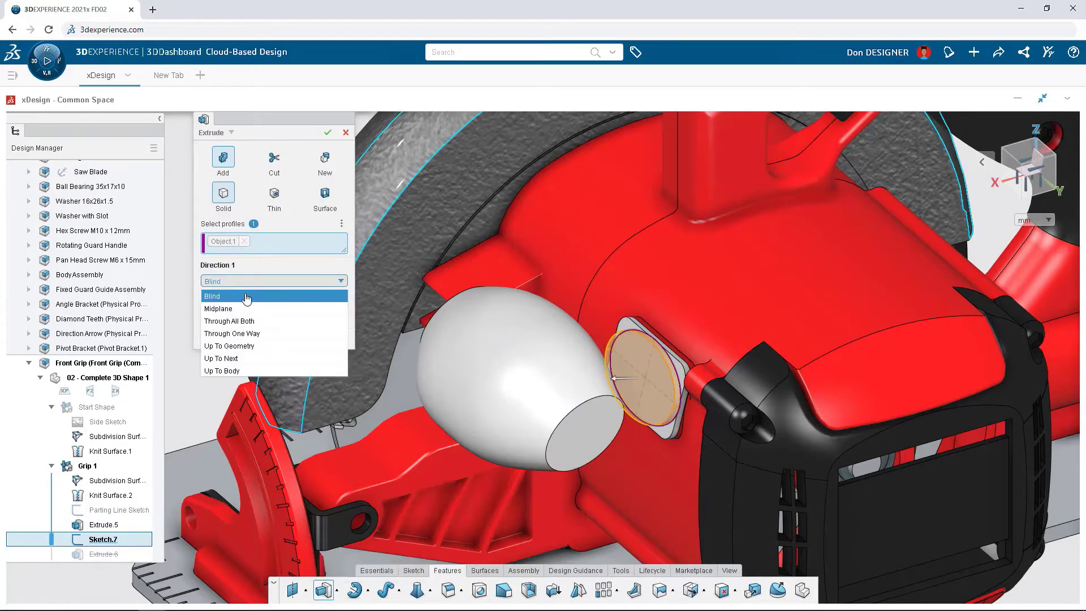
{"action": "left_click", "coordinate": [240, 359]}
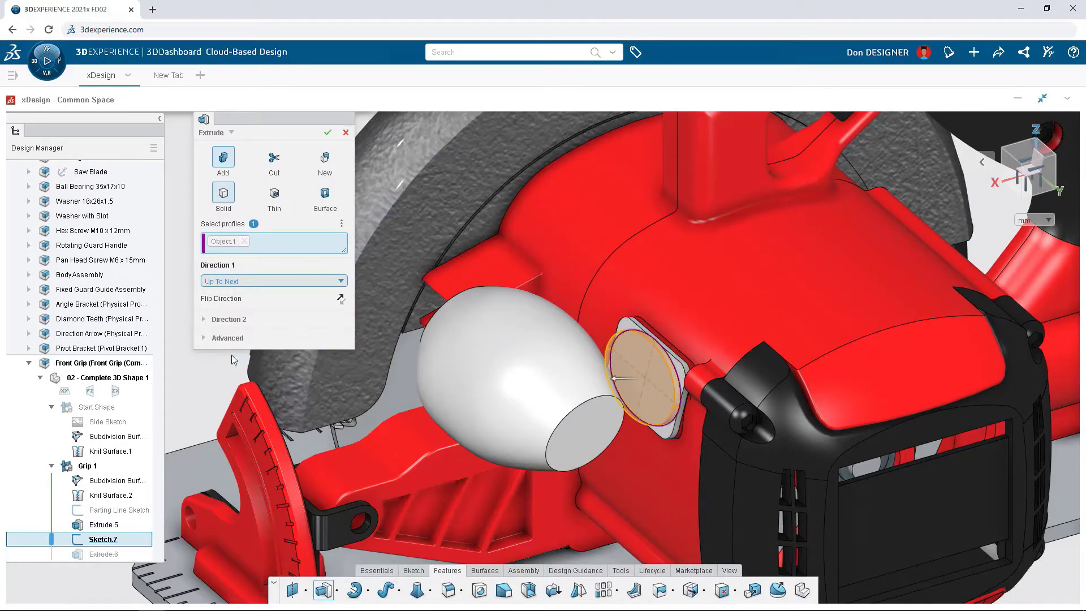
{"action": "left_click", "coordinate": [328, 133]}
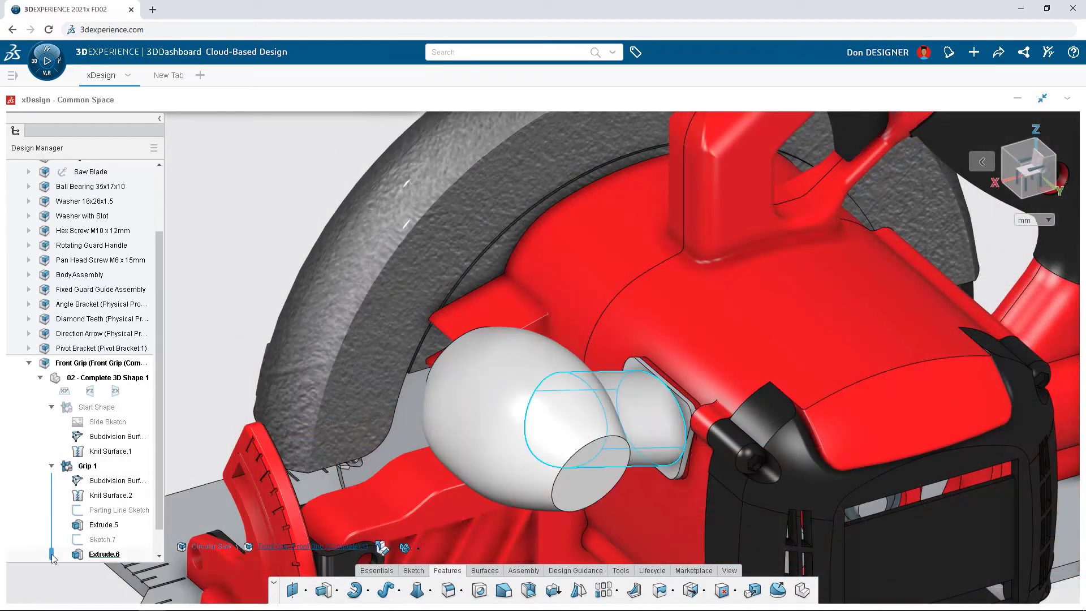
Step: Roll the feature history back to the pad extrusion, sketch a spline from the grip's outline curve to the pad and bend it downward
{"action": "left_click_drag", "start_coordinate": [52, 554], "coordinate": [52, 525]}
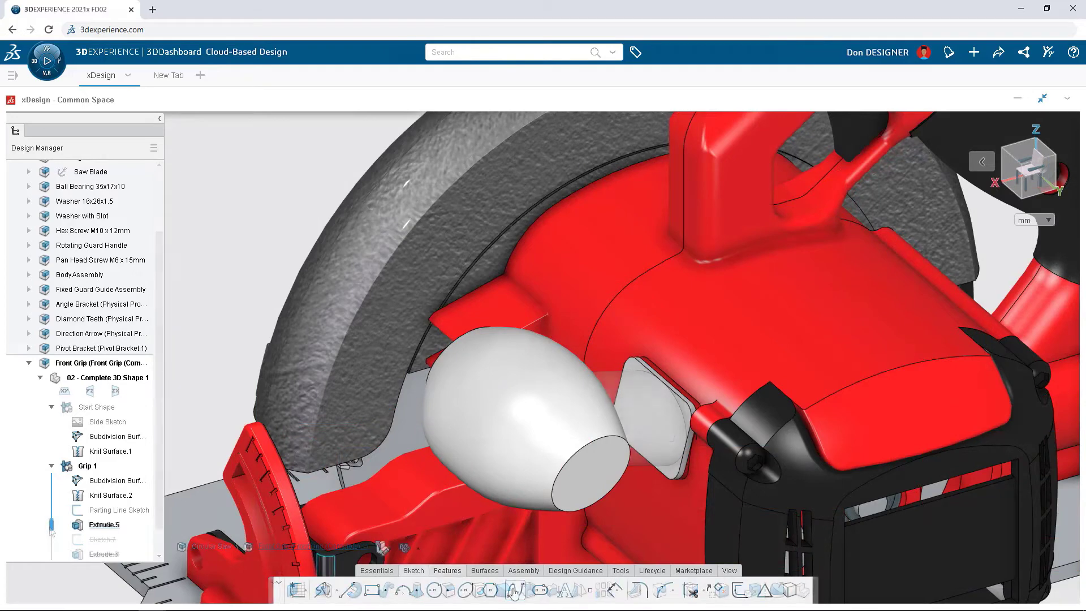
{"action": "left_click", "coordinate": [637, 394]}
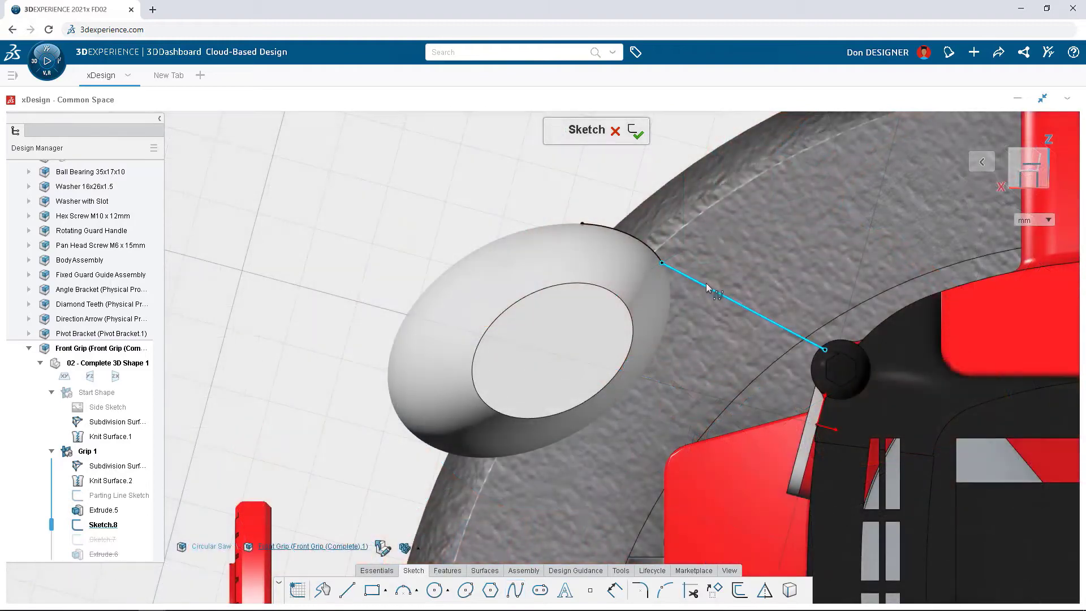
{"action": "left_click", "coordinate": [708, 285]}
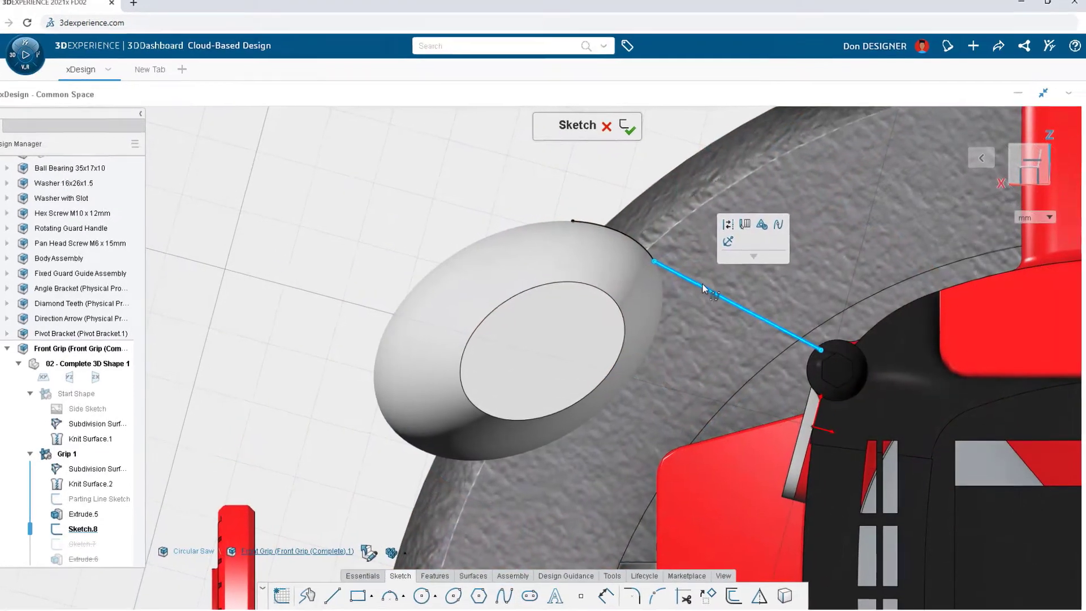
{"action": "left_click_drag", "start_coordinate": [709, 289], "coordinate": [722, 399]}
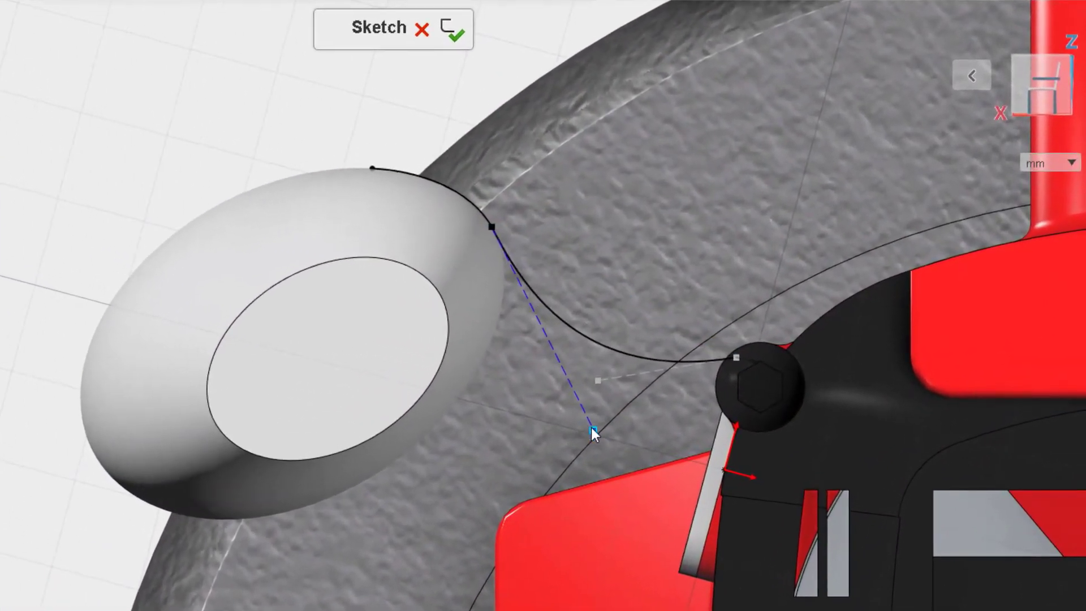
Step: Make the spline's grip-side handle tangent to the grip's outline curve, constrain its pad-side handle horizontal and finish the sketch
{"action": "left_click", "coordinate": [574, 391]}
{"action": "left_click", "coordinate": [472, 202], "text": "ctrl"}
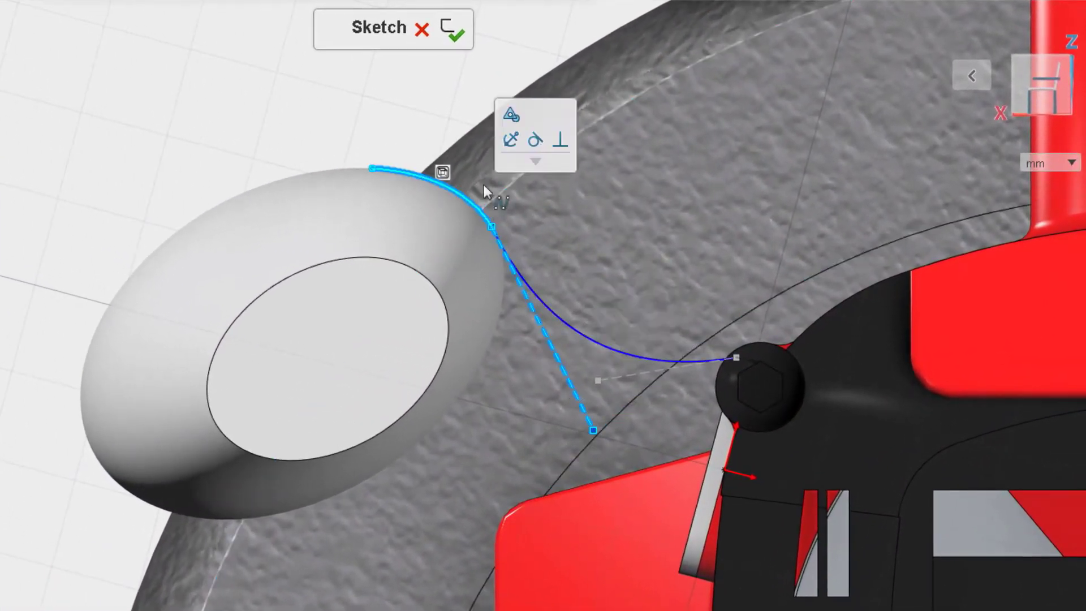
{"action": "left_click", "coordinate": [535, 141]}
{"action": "left_click", "coordinate": [635, 369]}
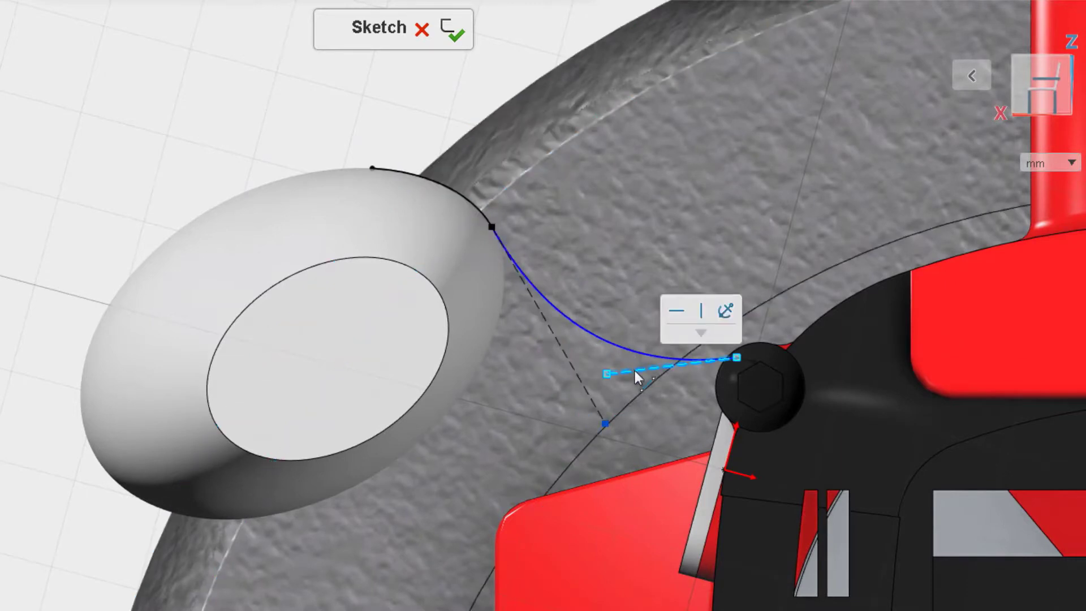
{"action": "left_click", "coordinate": [677, 314]}
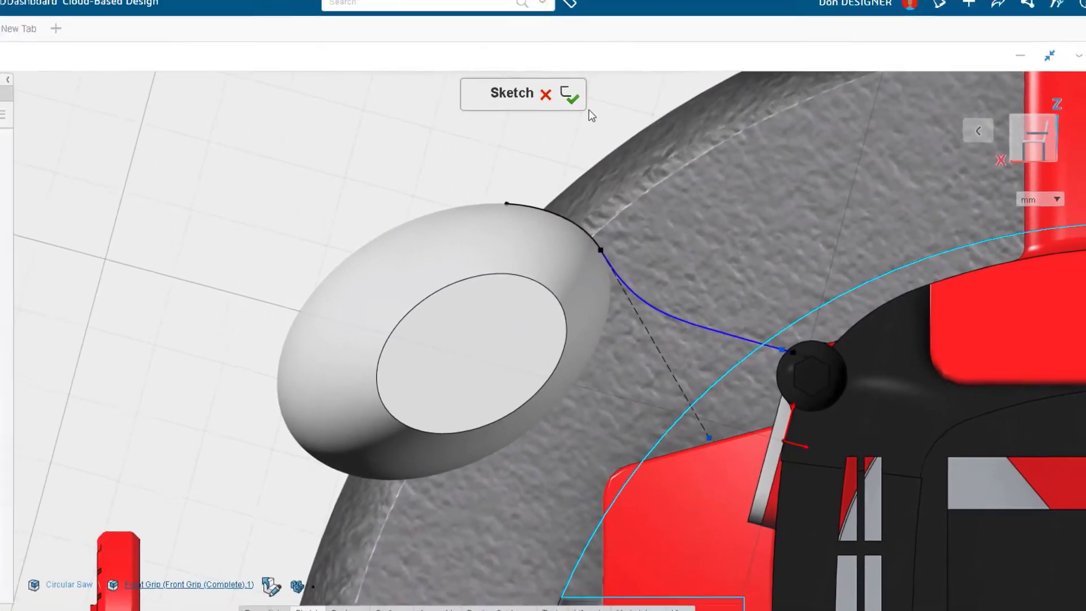
{"action": "left_click", "coordinate": [570, 95]}
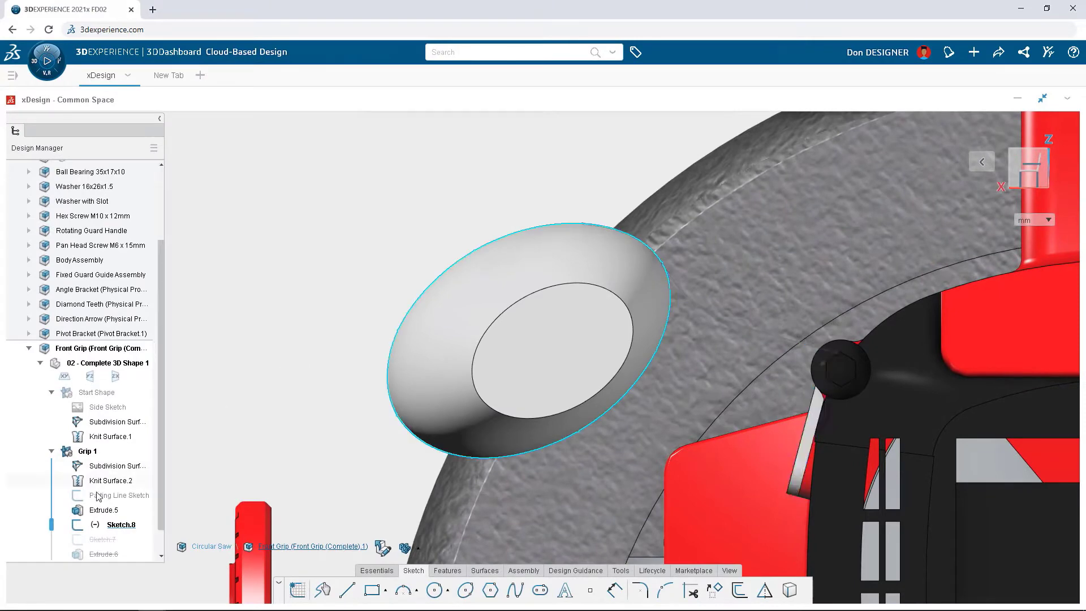
Step: Roll the history forward and convert the elliptical extrusion between pad and grip into a sweep that follows the spline as its path
{"action": "left_click_drag", "start_coordinate": [52, 525], "coordinate": [53, 573]}
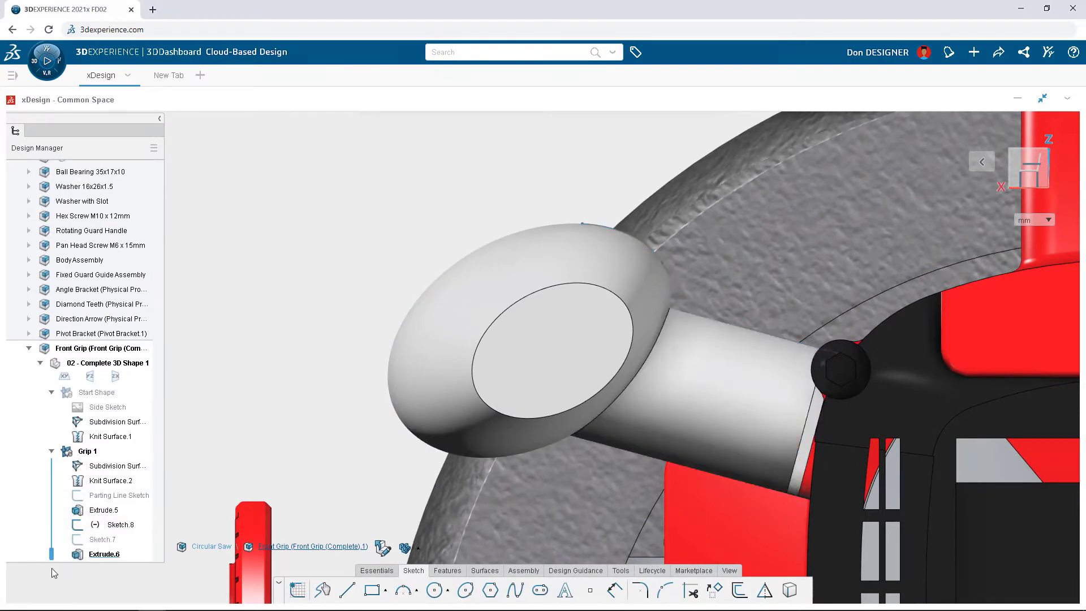
{"action": "double_click", "coordinate": [702, 403]}
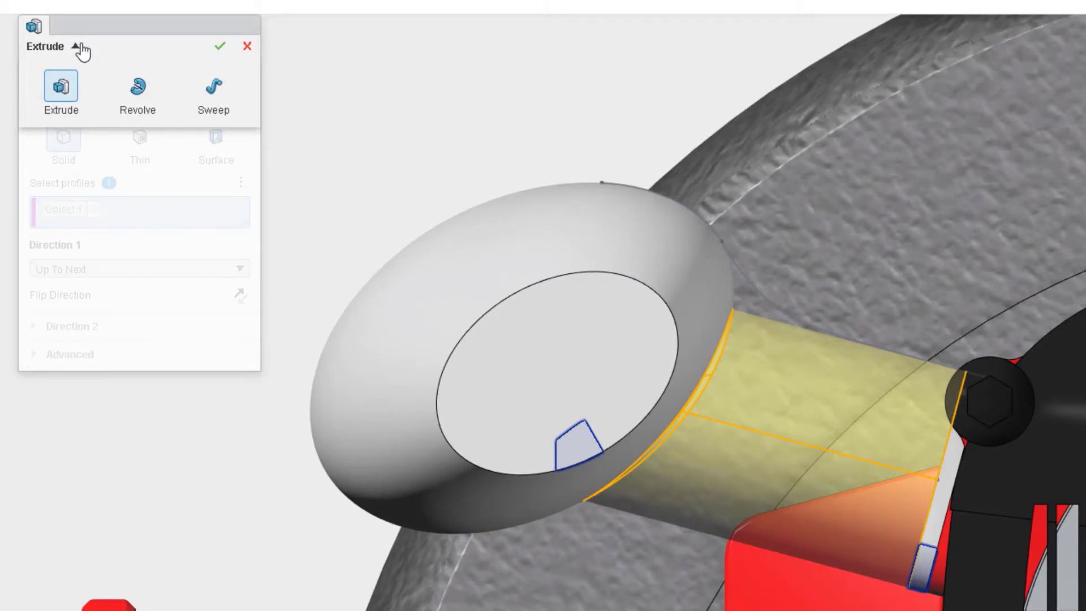
{"action": "left_click", "coordinate": [207, 82]}
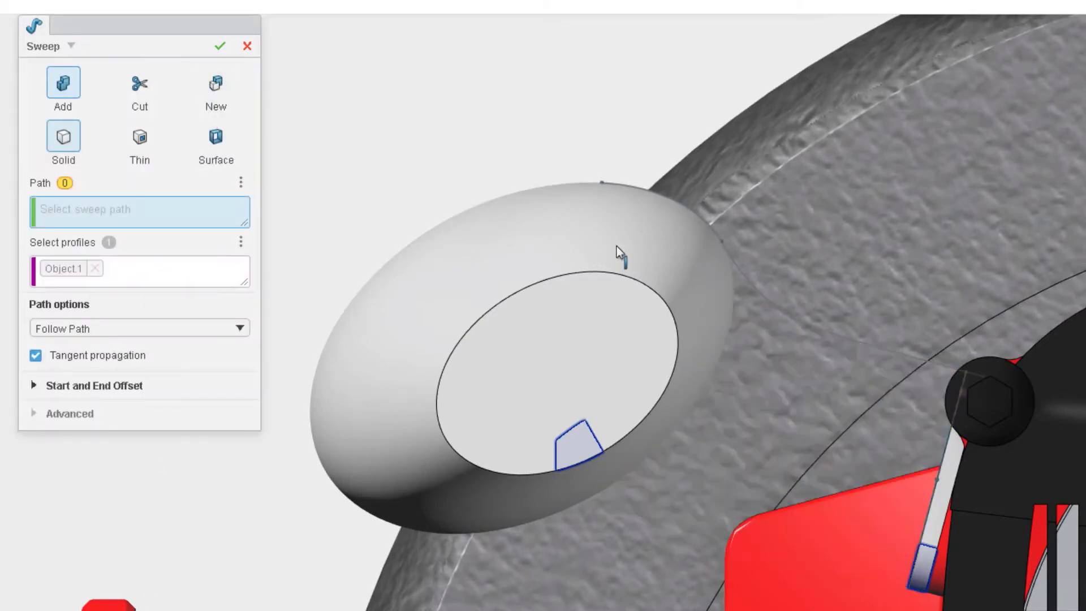
{"action": "left_click", "coordinate": [747, 273]}
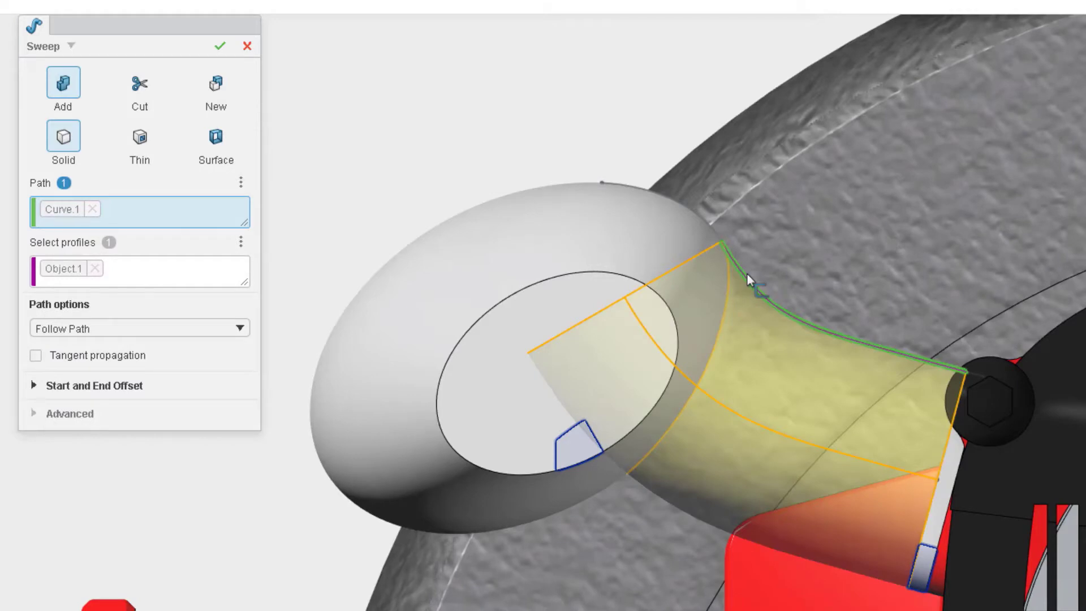
{"action": "left_click", "coordinate": [220, 47]}
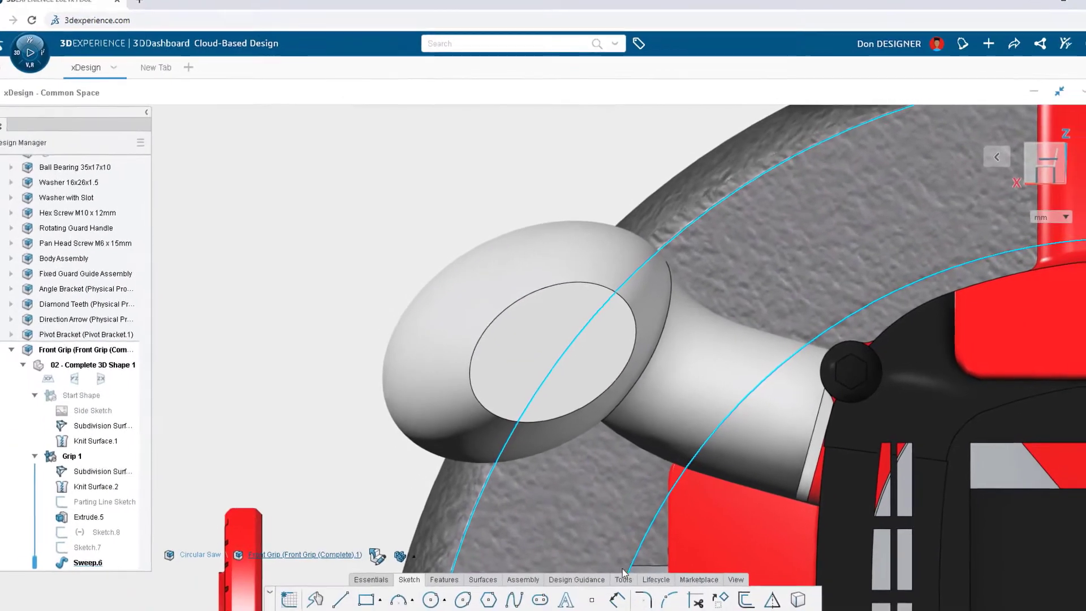
Step: Run a Draft Analysis on the grip with the xy plane as pull direction and parting line analysis enabled
{"action": "left_click", "coordinate": [624, 578]}
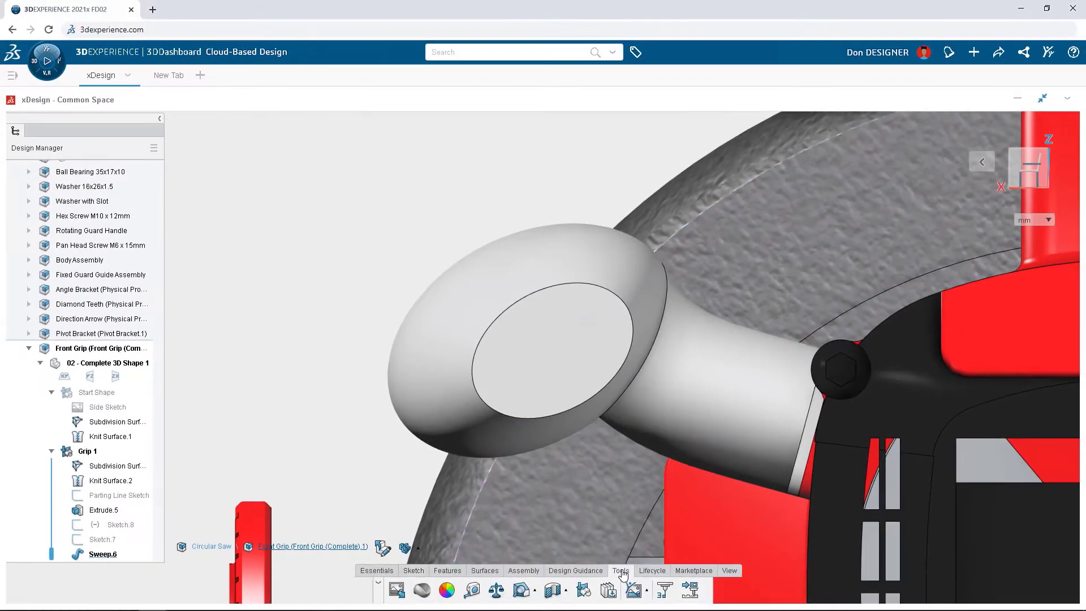
{"action": "left_click", "coordinate": [520, 590]}
{"action": "left_click", "coordinate": [67, 376]}
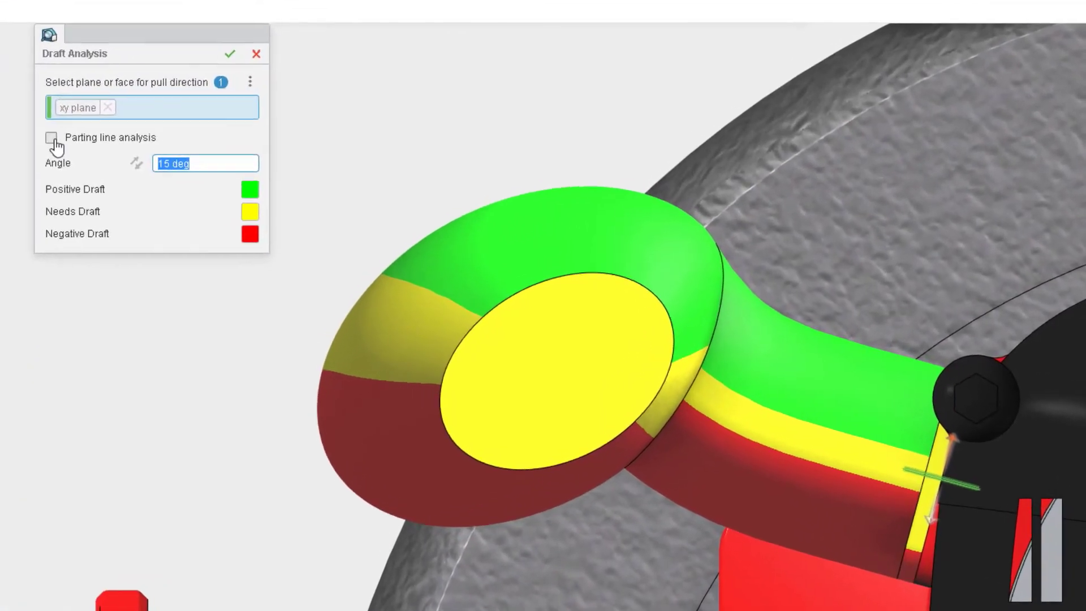
{"action": "left_click", "coordinate": [183, 183]}
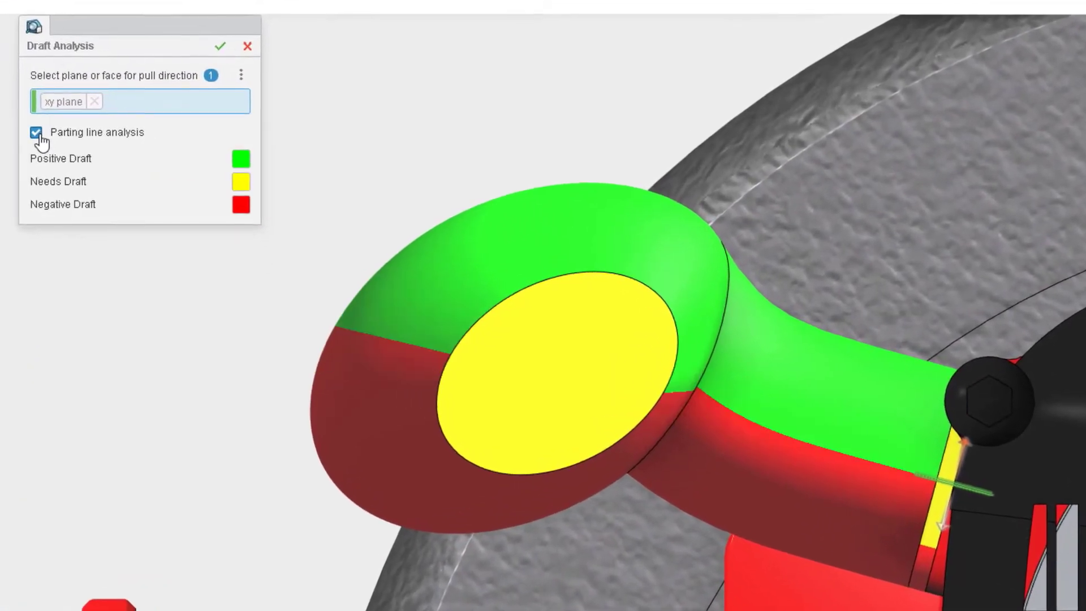
{"action": "left_click", "coordinate": [218, 47]}
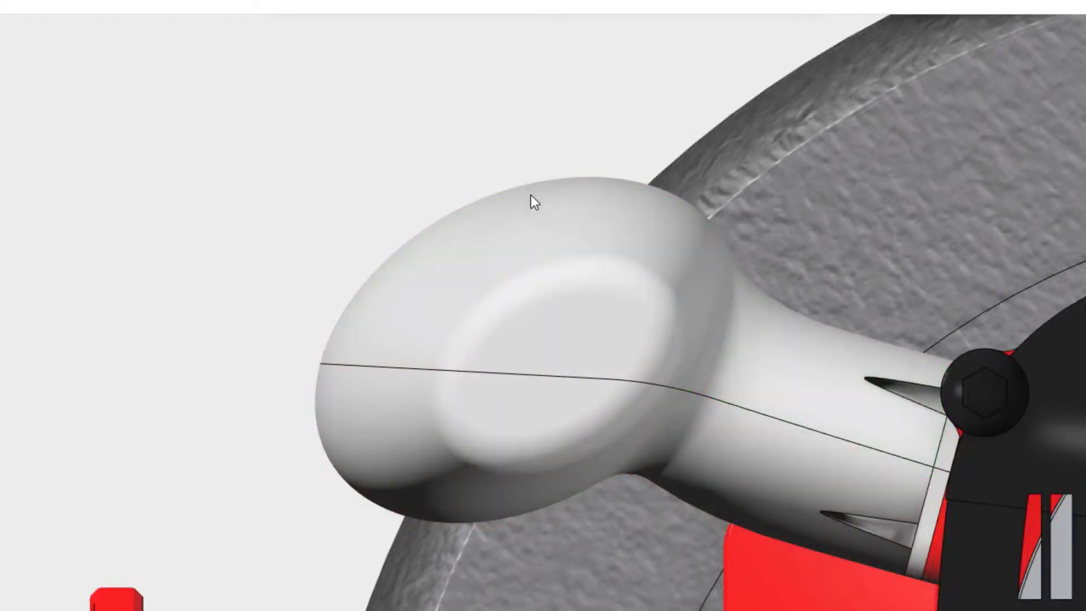
Step: Make bodies from the grip's two split halves, placing them in separate new ordered geometrical sets
{"action": "left_click", "coordinate": [580, 214]}
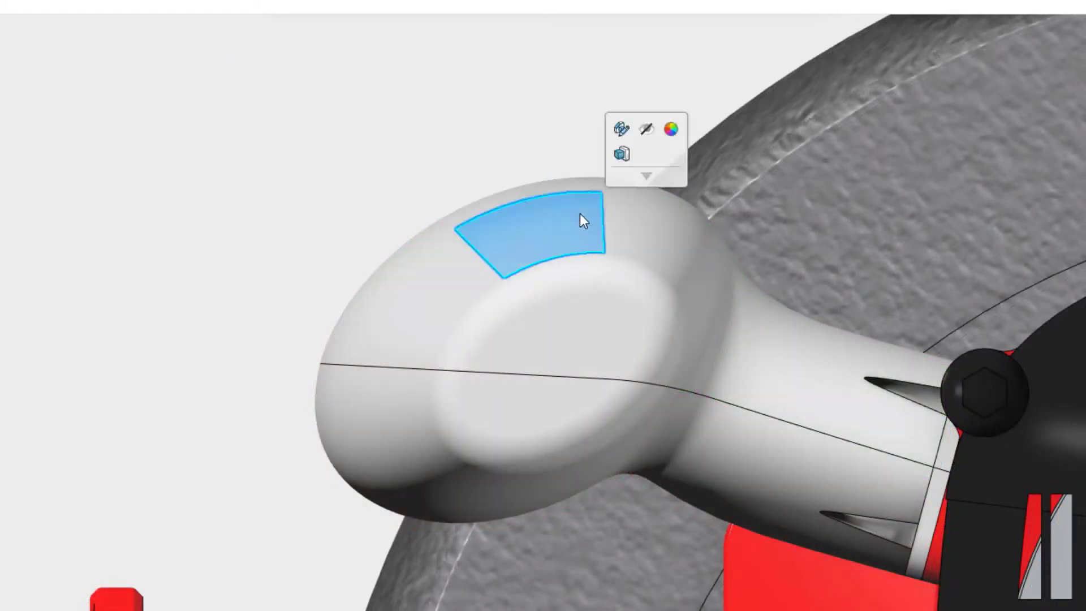
{"action": "left_click", "coordinate": [515, 453], "text": "ctrl"}
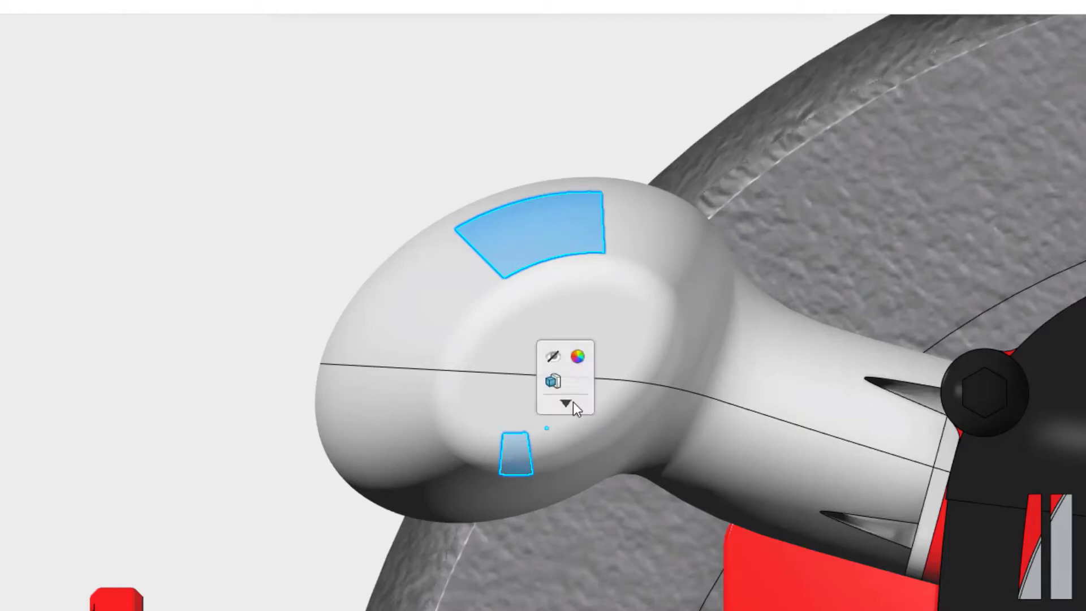
{"action": "left_click", "coordinate": [570, 403]}
{"action": "left_click", "coordinate": [577, 428]}
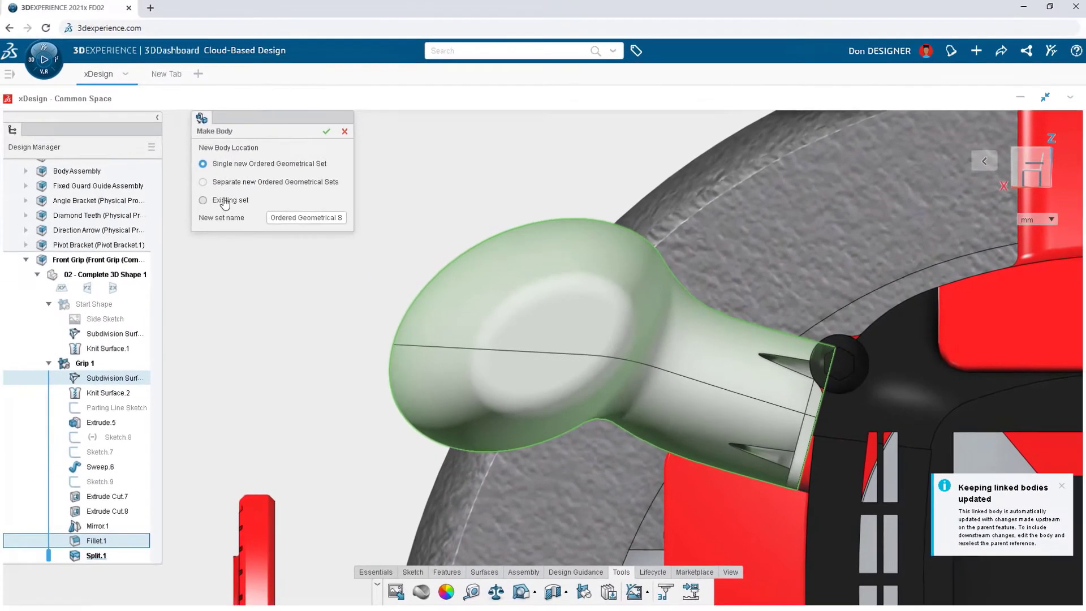
{"action": "left_click", "coordinate": [183, 174]}
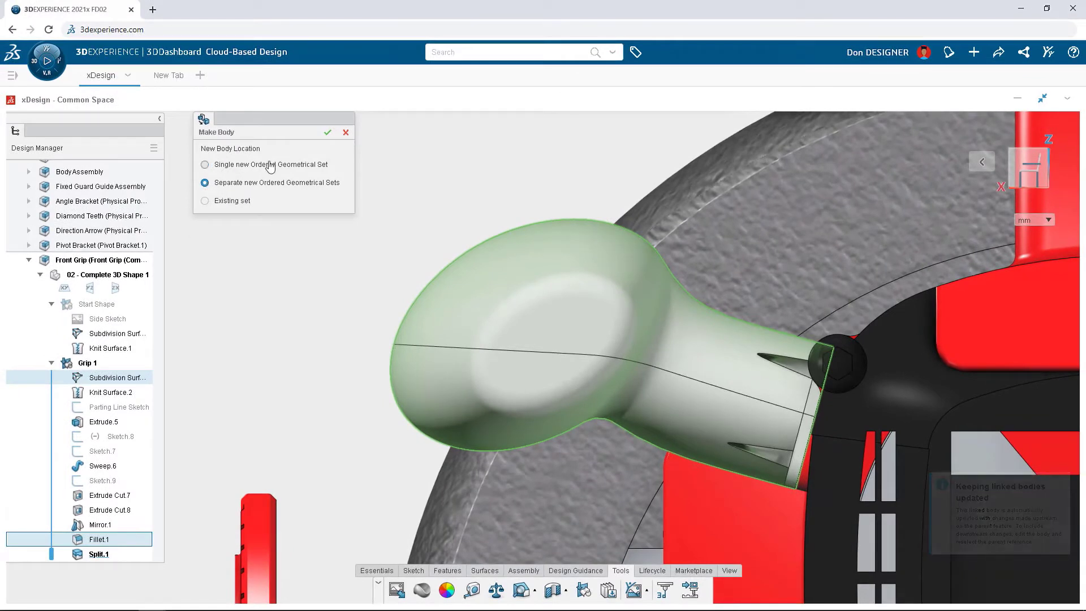
{"action": "left_click", "coordinate": [326, 134]}
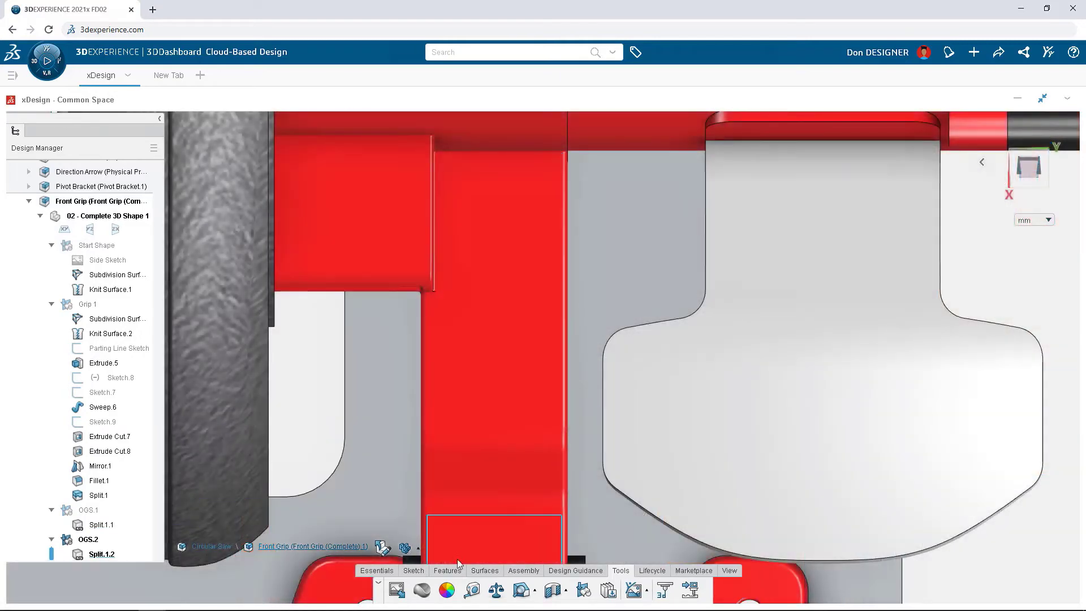
Step: Shell the lower grip half to a 2 mm thickness, removing its flat parting face with tangent propagation on
{"action": "left_click", "coordinate": [447, 570]}
{"action": "left_click", "coordinate": [528, 590]}
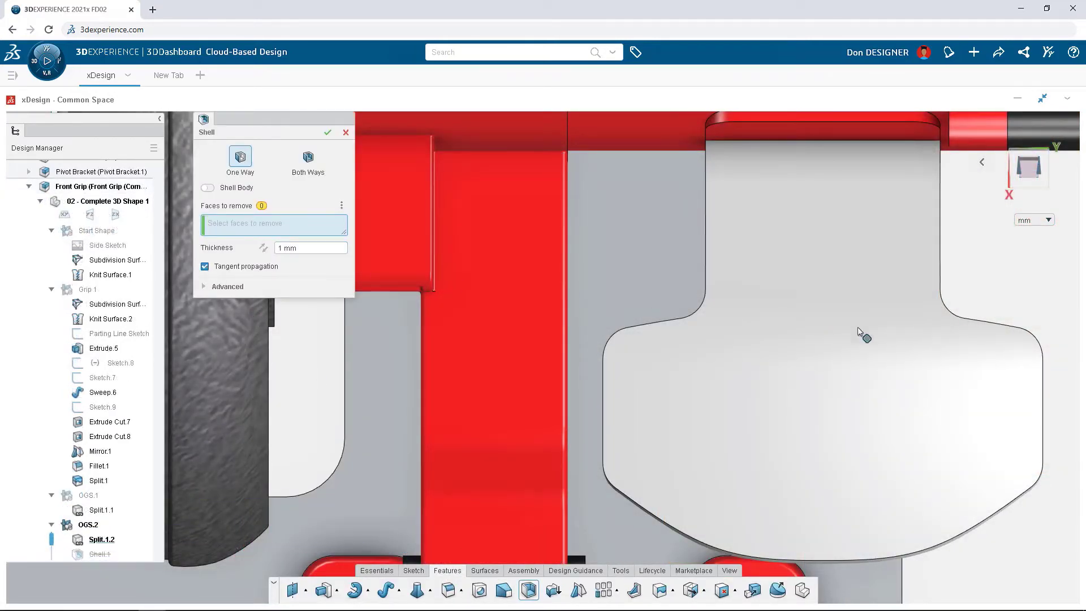
{"action": "left_click", "coordinate": [991, 348]}
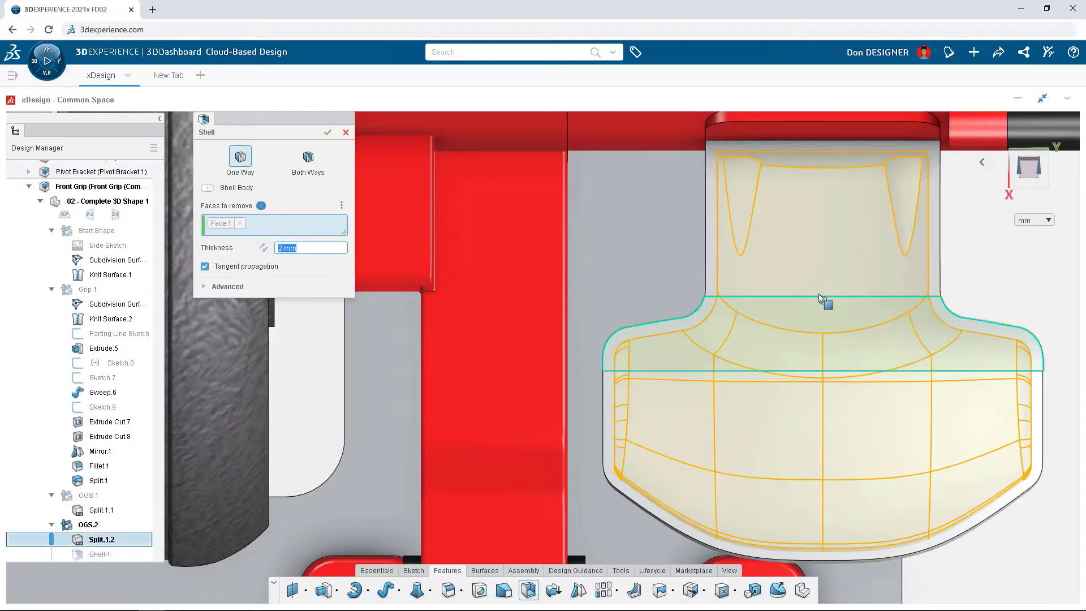
{"action": "type", "text": "2"}
{"action": "left_click", "coordinate": [327, 133]}
Step: Add a 2 mm midplane rib inside the shelled grip half from the arc sketch, oriented parallel to the sketch plane
{"action": "scroll", "coordinate": [364, 492], "scroll_direction": "down", "scroll_amount": 5}
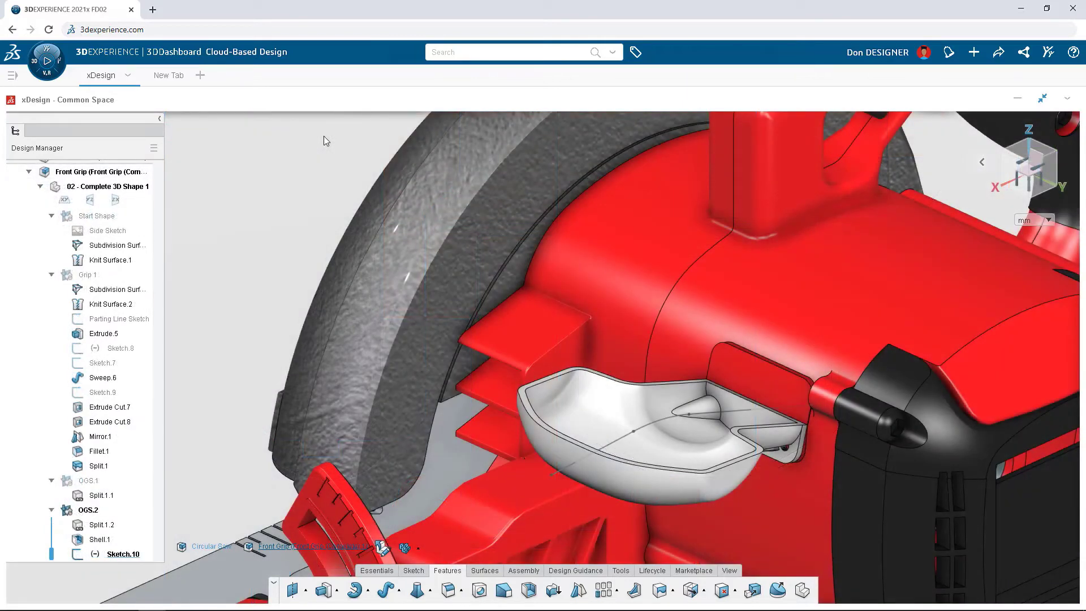
{"action": "left_click", "coordinate": [633, 590]}
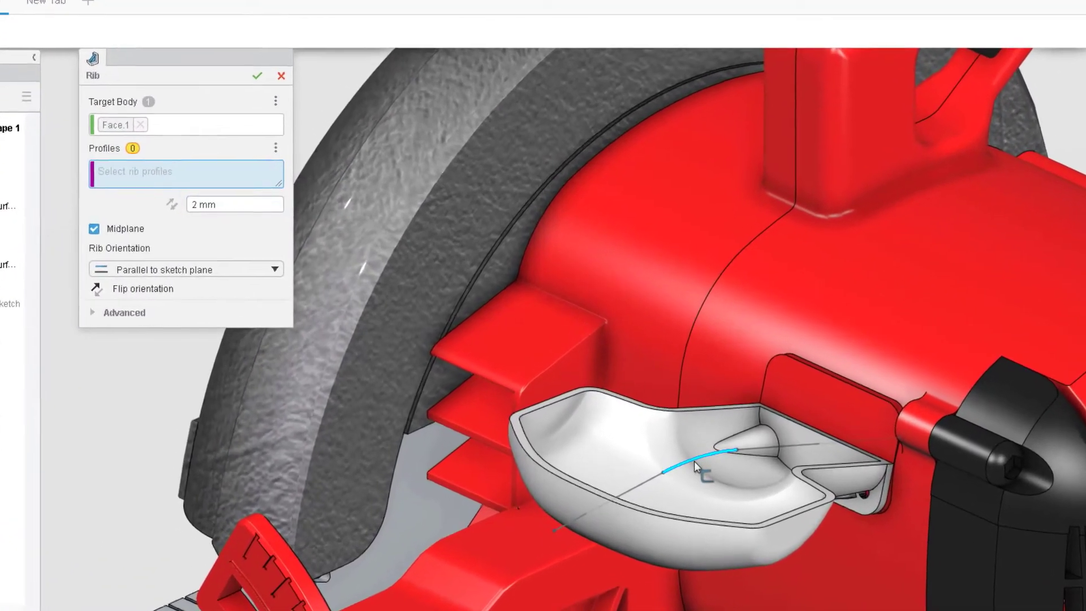
{"action": "left_click", "coordinate": [694, 461]}
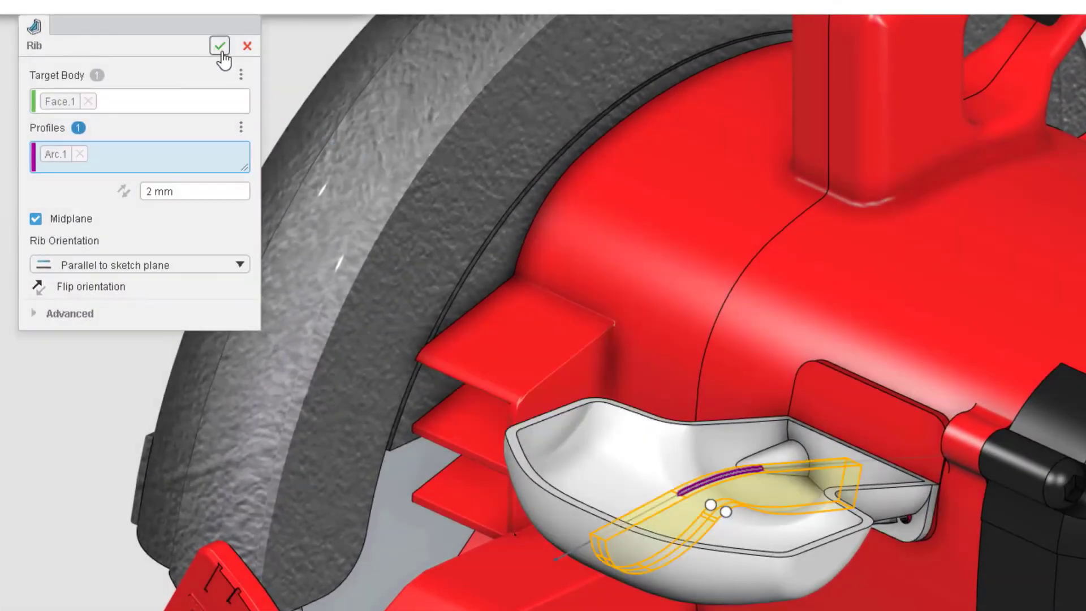
{"action": "left_click", "coordinate": [220, 46]}
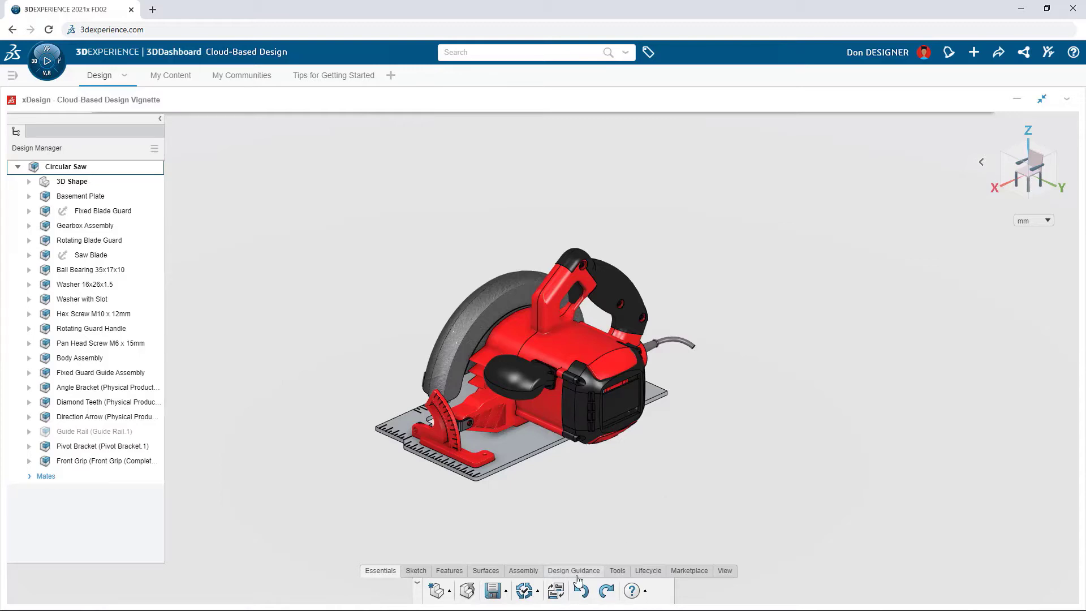
Step: Switch to xSheetMetal and isolate the Basement Plate, Angle Bracket and Guide Rail
{"action": "left_click", "coordinate": [556, 591]}
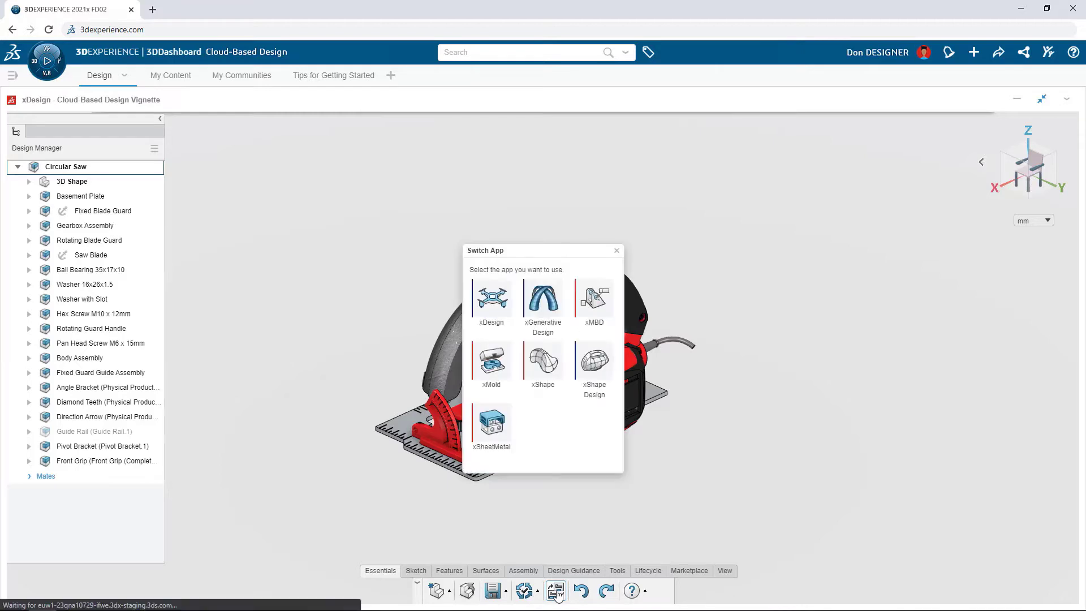
{"action": "left_click", "coordinate": [501, 438]}
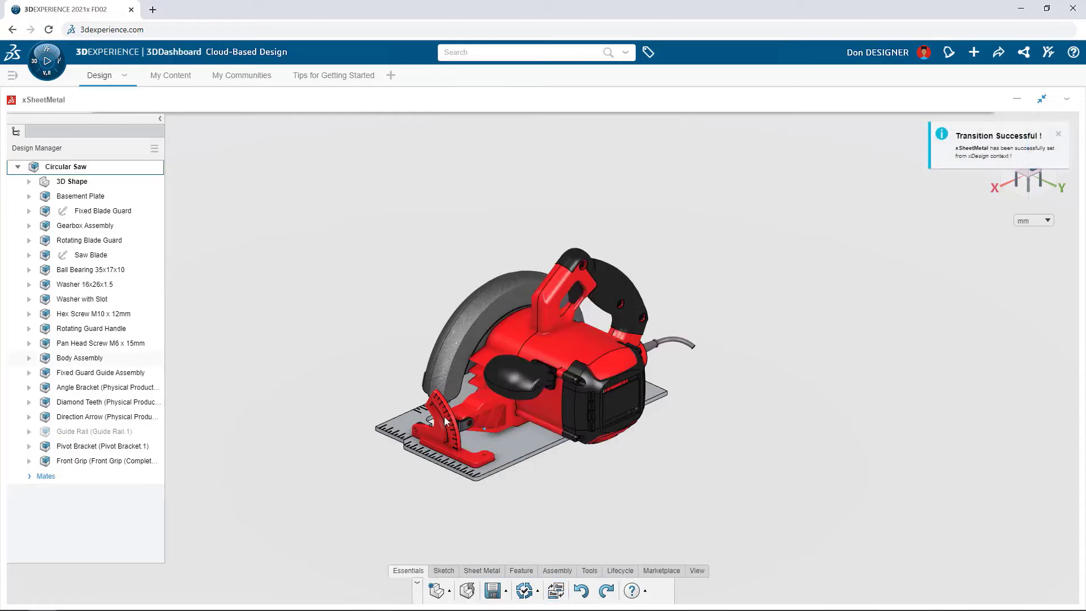
{"action": "left_click", "coordinate": [147, 198]}
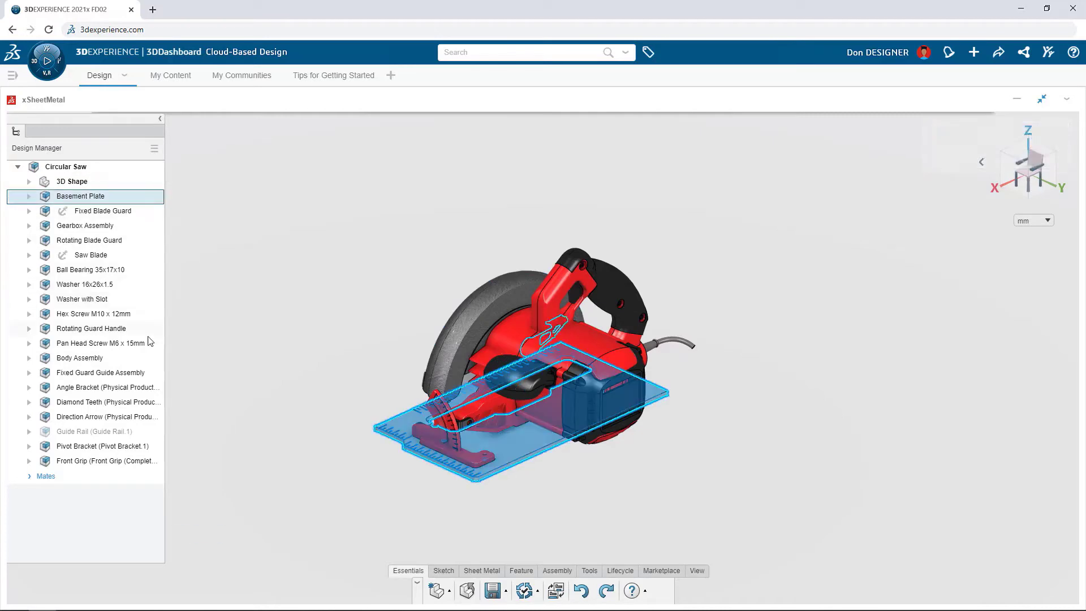
{"action": "left_click", "coordinate": [142, 386], "text": "ctrl"}
{"action": "left_click", "coordinate": [144, 431], "text": "ctrl"}
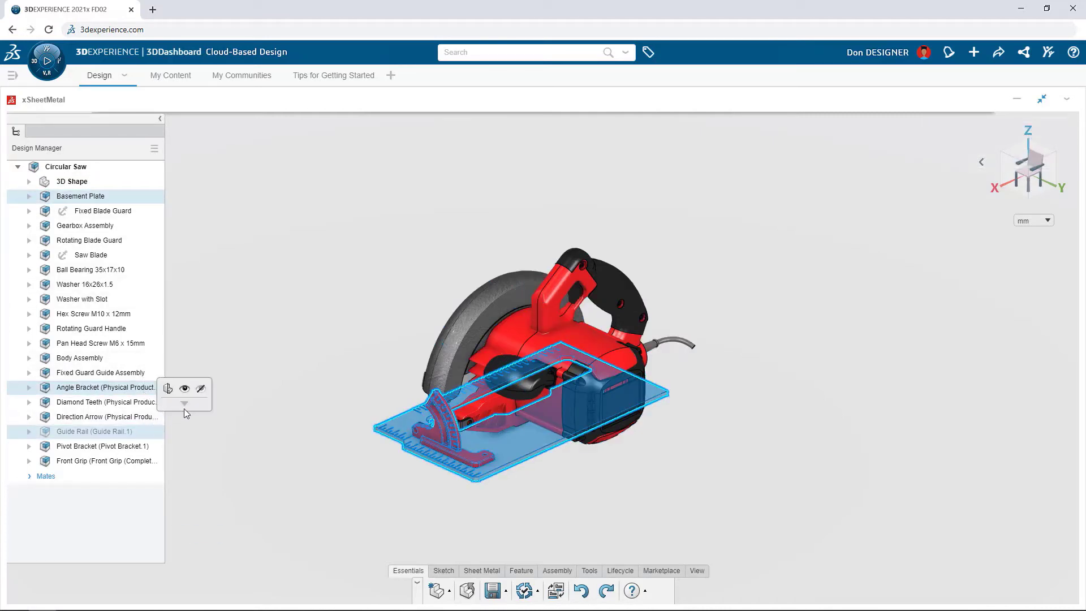
{"action": "mouse_move", "coordinate": [185, 404]}
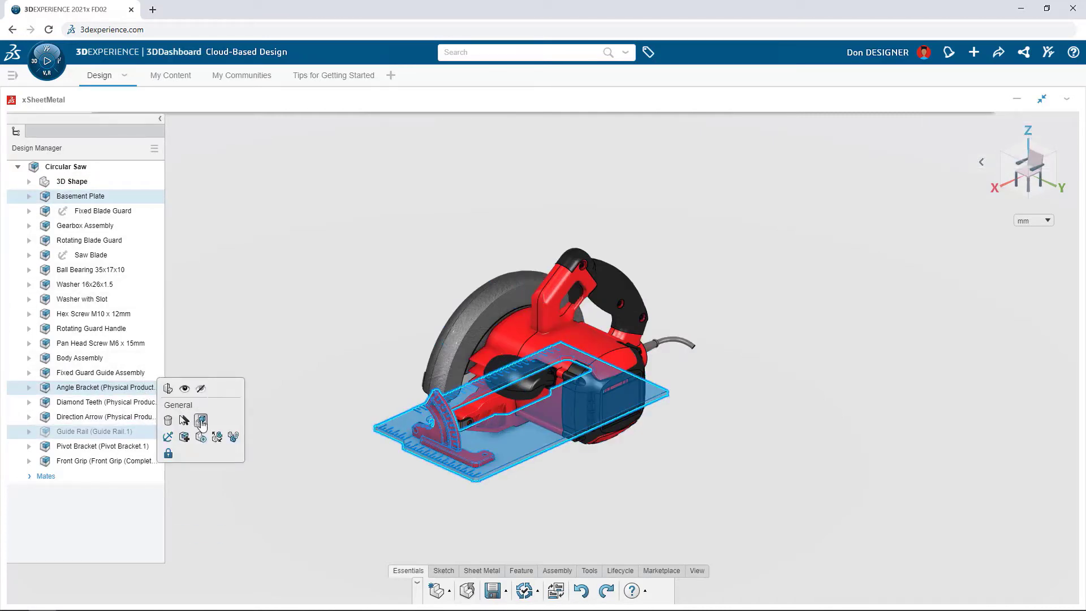
{"action": "left_click", "coordinate": [201, 420]}
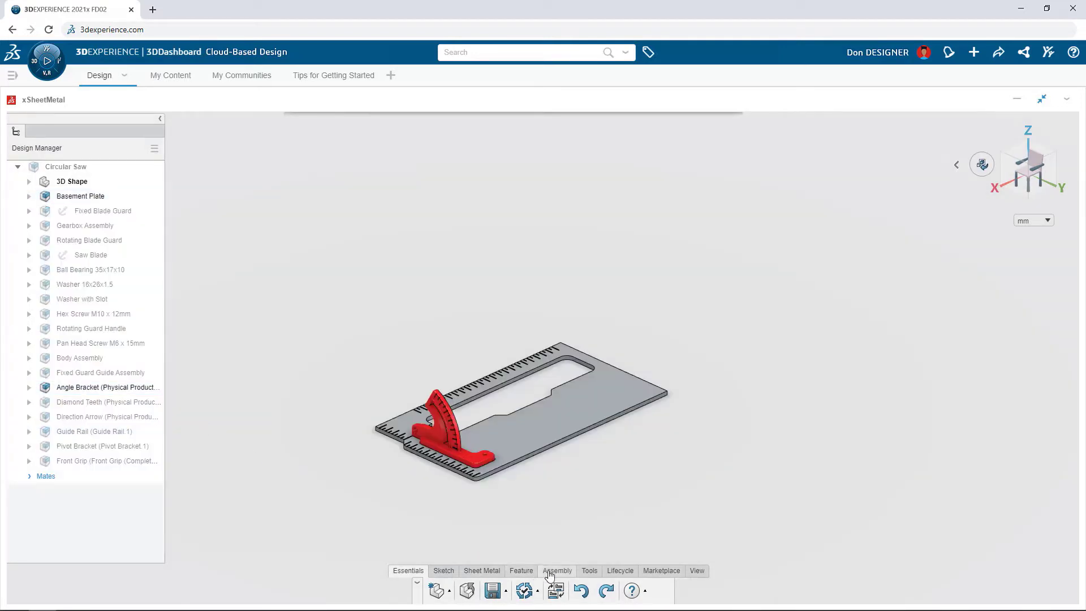
Step: Insert a new component named Base Plate, placed at the origin and opened for editing
{"action": "left_click", "coordinate": [550, 572]}
{"action": "left_click", "coordinate": [446, 592]}
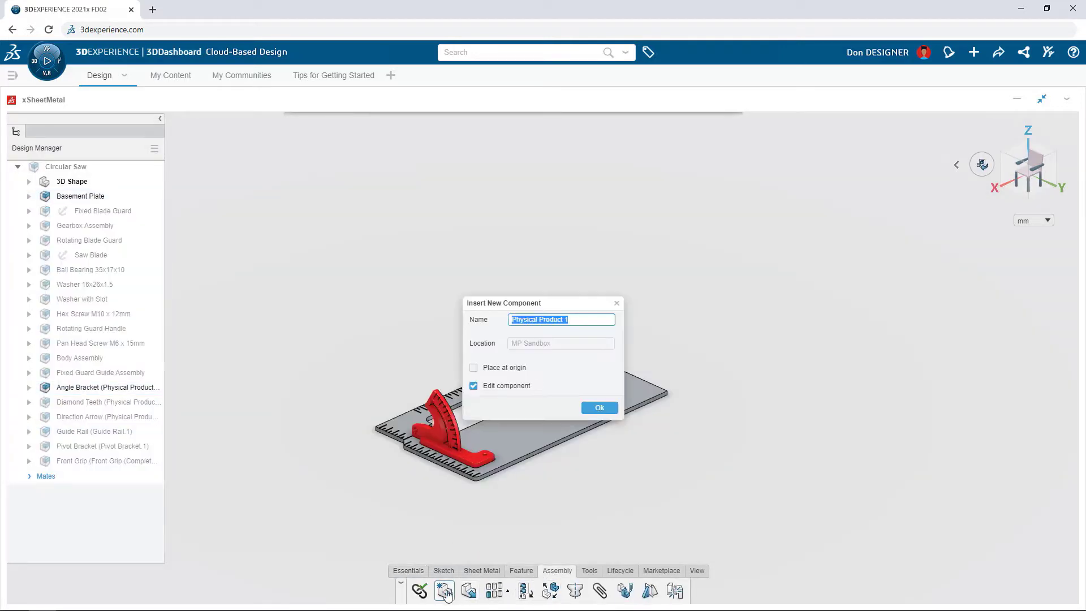
{"action": "type", "text": "Base Plate"}
{"action": "left_click", "coordinate": [473, 368]}
{"action": "left_click", "coordinate": [613, 411]}
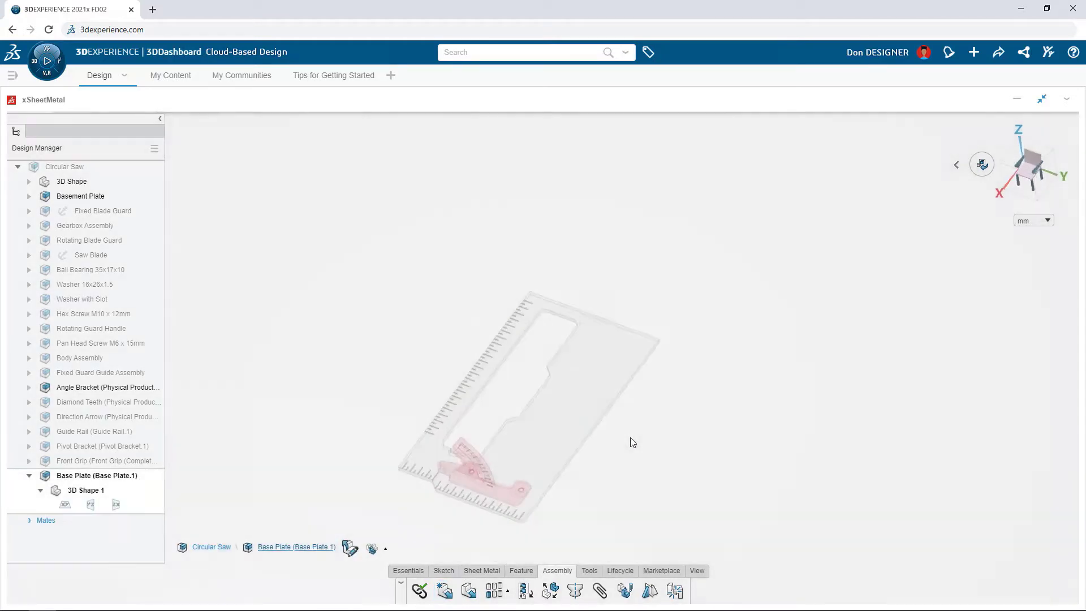
Step: Project the Basement Plate's top face into a new sketch on that face and delete the two projected bracket-hole circles
{"action": "left_click", "coordinate": [571, 419]}
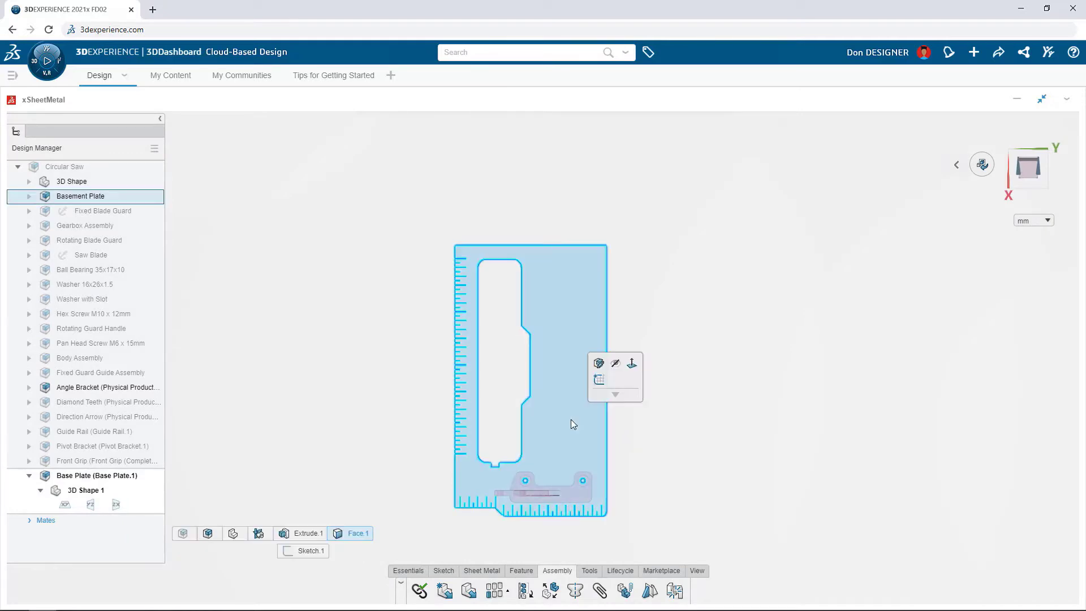
{"action": "left_click", "coordinate": [599, 386]}
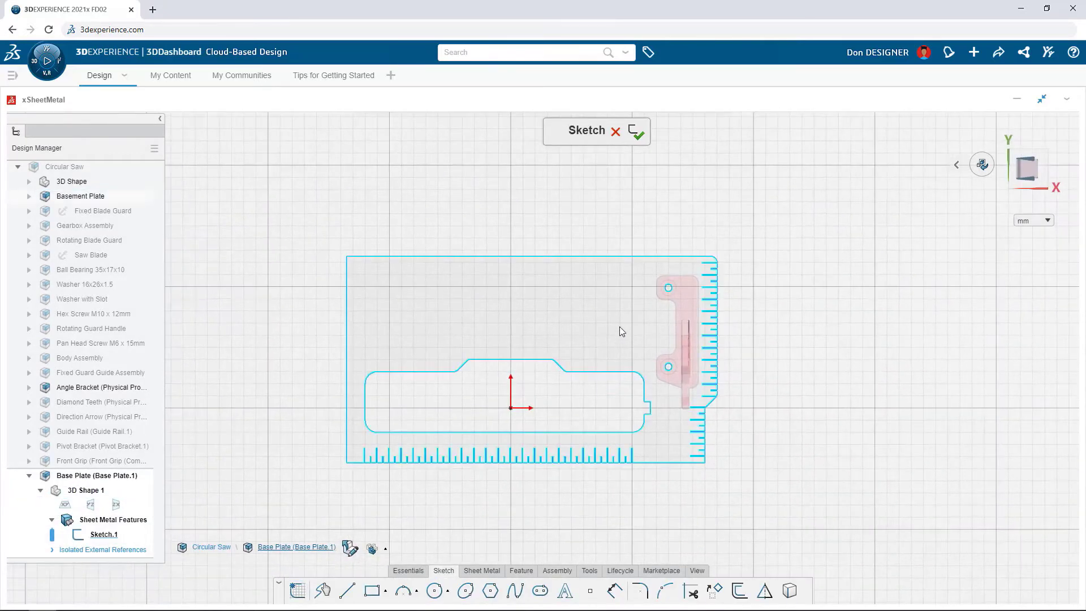
{"action": "left_click", "coordinate": [619, 327]}
{"action": "left_click", "coordinate": [650, 180]}
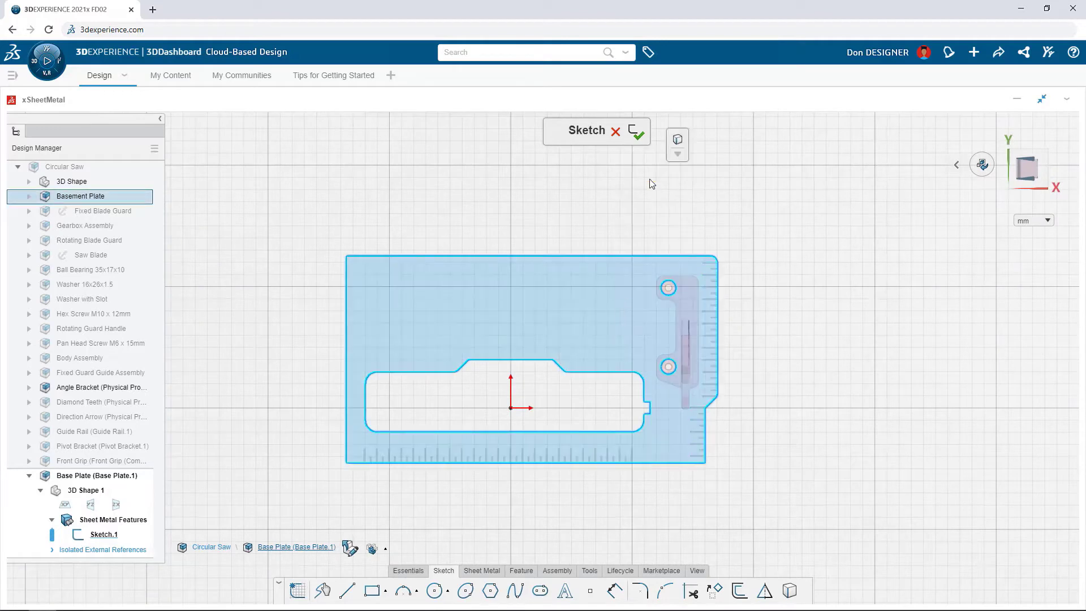
{"action": "left_click", "coordinate": [677, 146]}
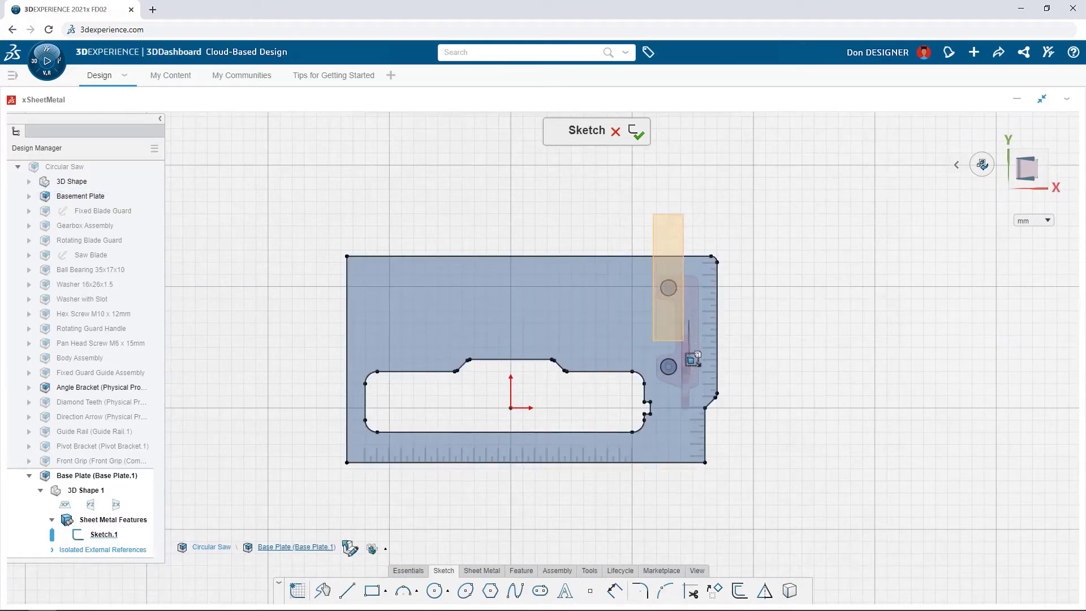
{"action": "left_click_drag", "start_coordinate": [685, 352], "coordinate": [684, 379]}
{"action": "key", "text": "Delete"}
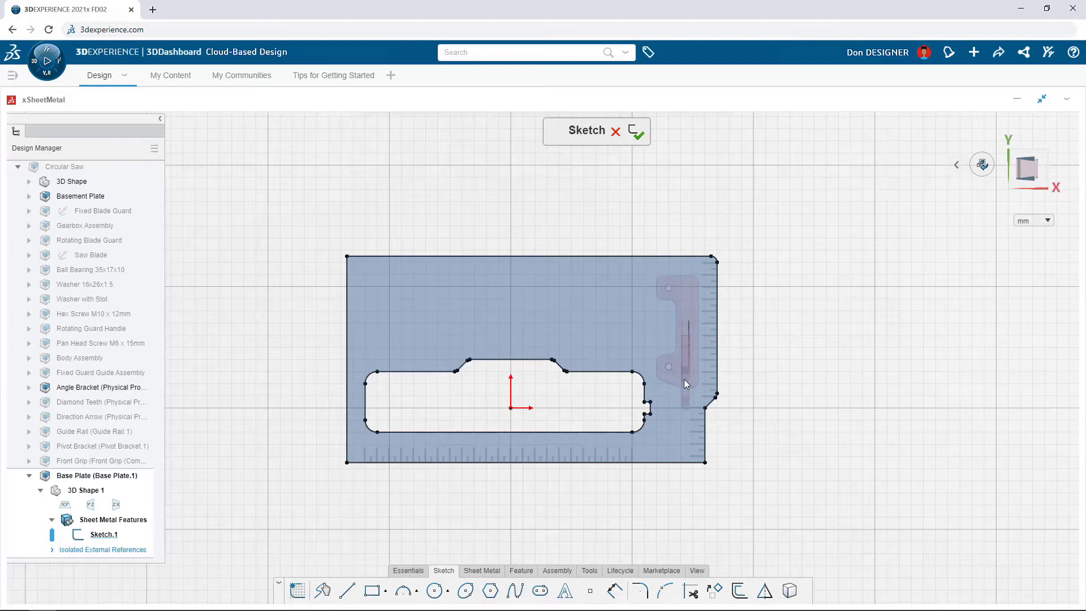
Step: Start a sheet metal wall from the projected profile with a 2 mm bend radius and Tangent relief type
{"action": "left_click", "coordinate": [582, 302]}
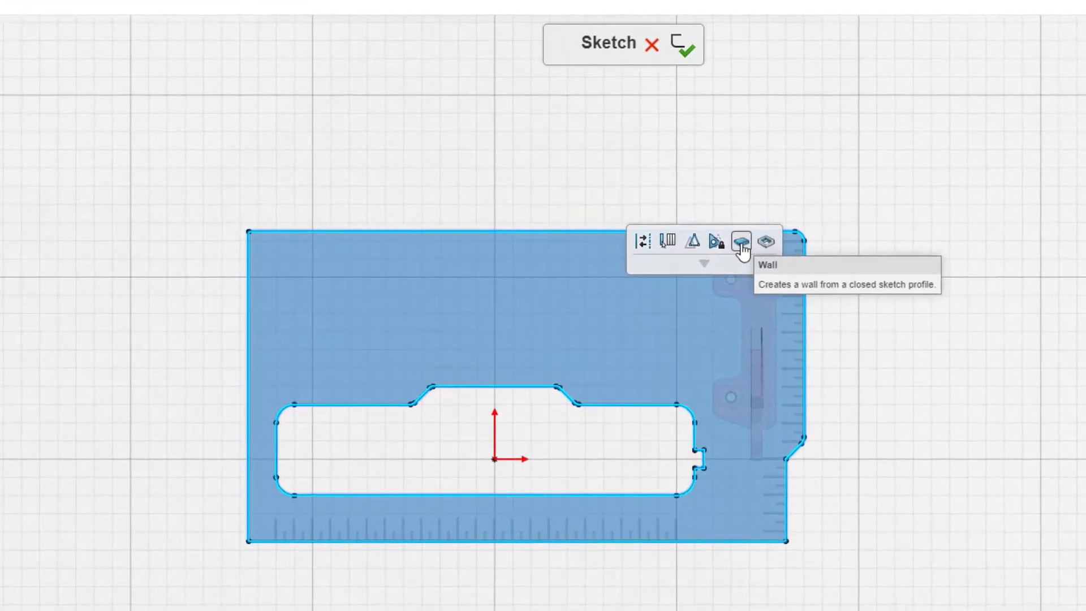
{"action": "left_click", "coordinate": [742, 243]}
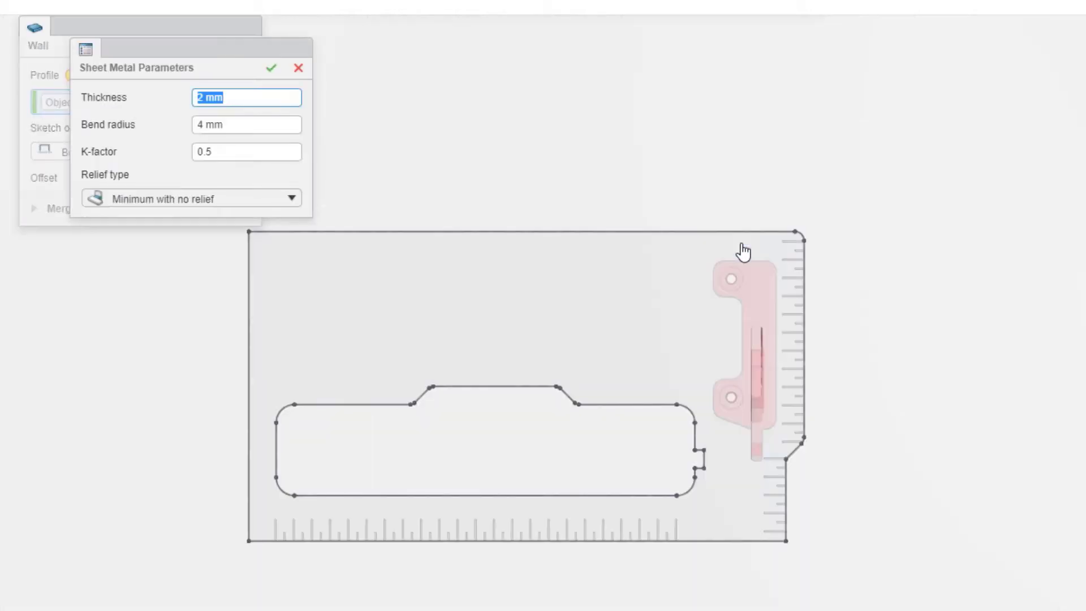
{"action": "left_click", "coordinate": [264, 126]}
{"action": "type", "text": "2"}
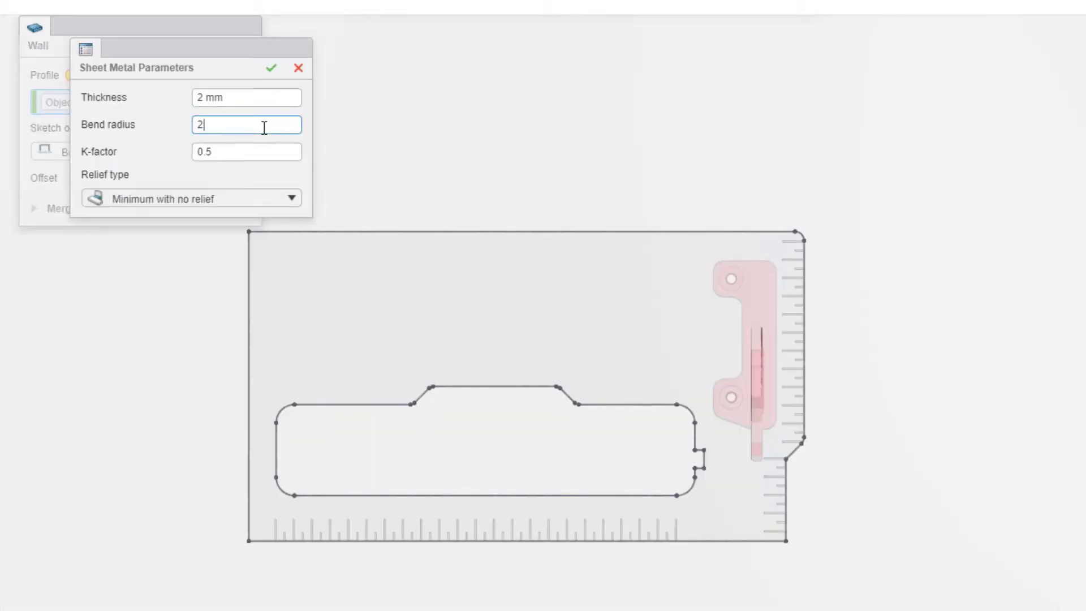
{"action": "key", "text": "Return"}
{"action": "left_click", "coordinate": [247, 199]}
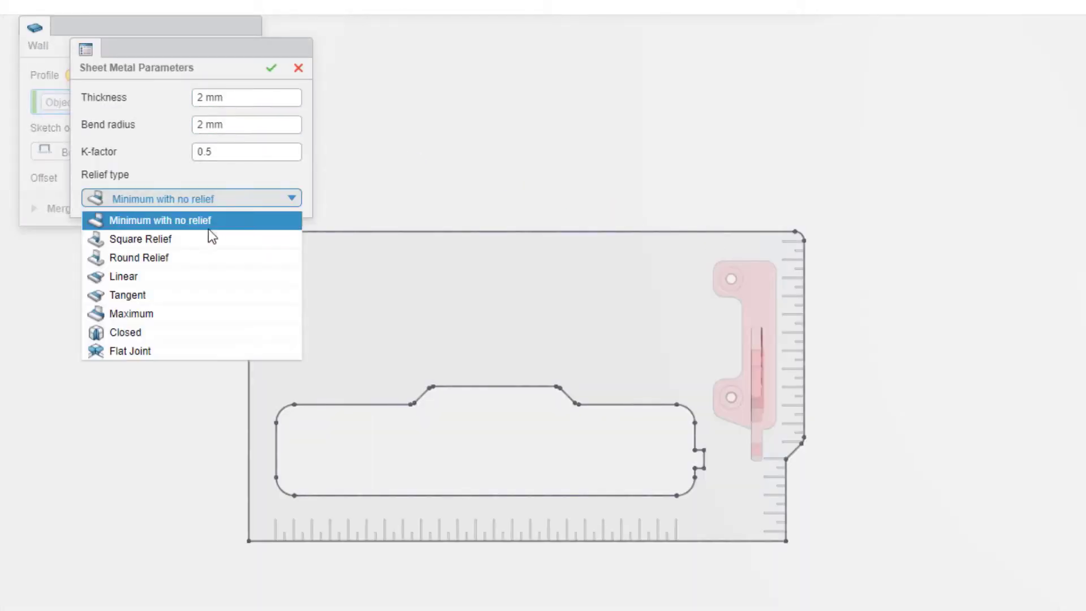
{"action": "left_click", "coordinate": [161, 296]}
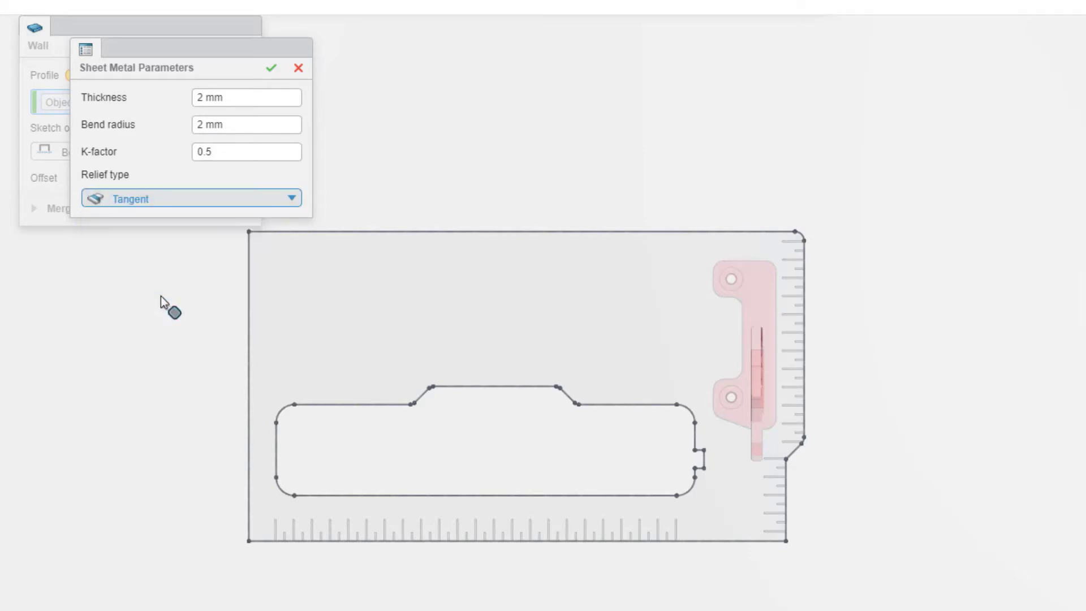
{"action": "left_click", "coordinate": [271, 68]}
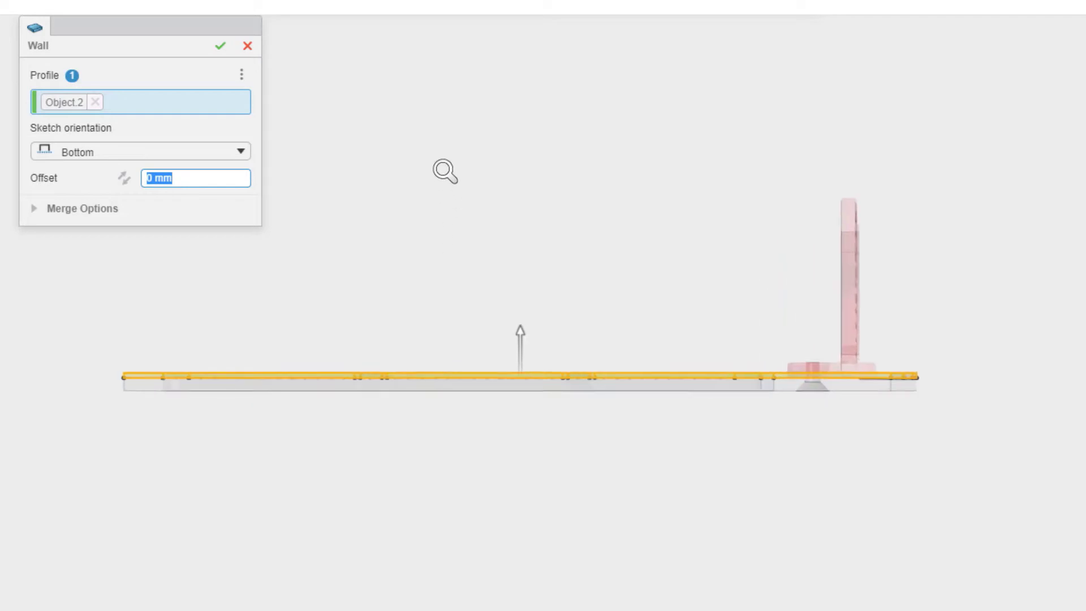
Step: Complete the wall with its sketch orientation set to Top and hide the original Basement Plate
{"action": "left_click", "coordinate": [232, 151]}
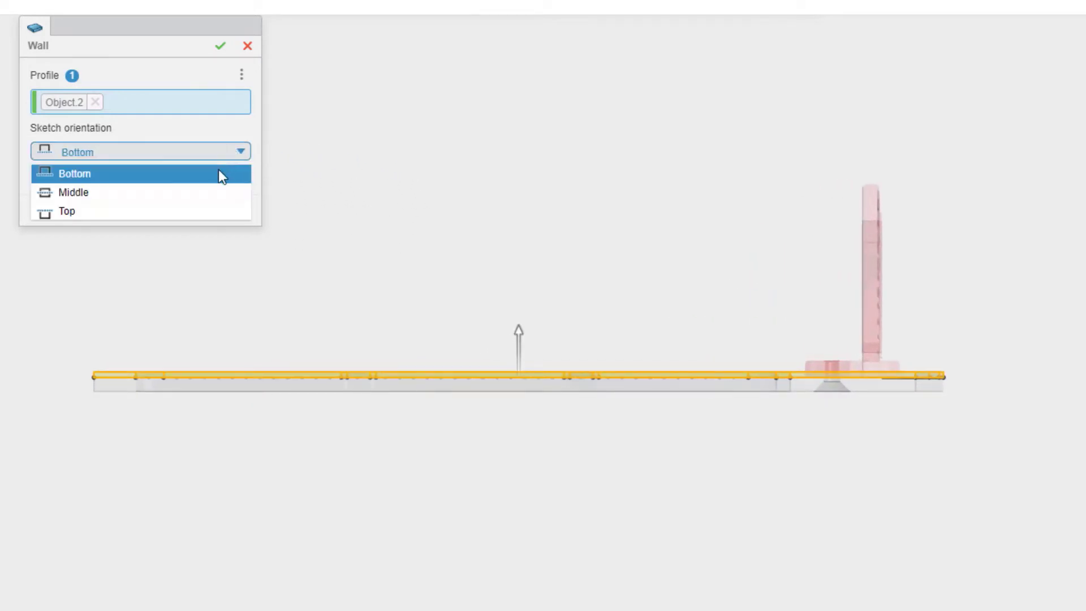
{"action": "left_click", "coordinate": [207, 213]}
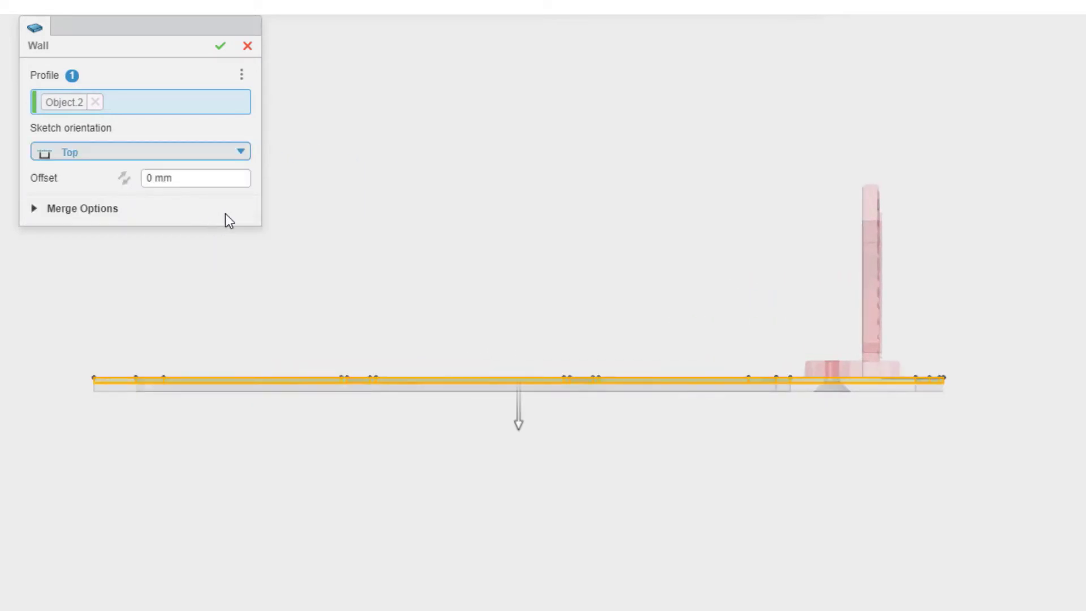
{"action": "left_click", "coordinate": [222, 46]}
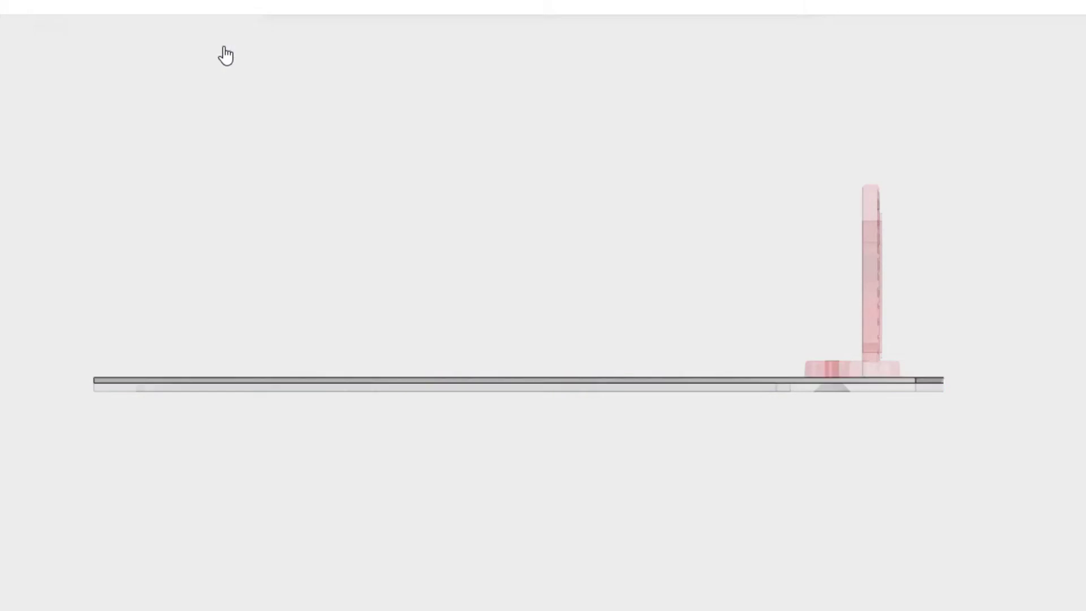
{"action": "left_click", "coordinate": [508, 392]}
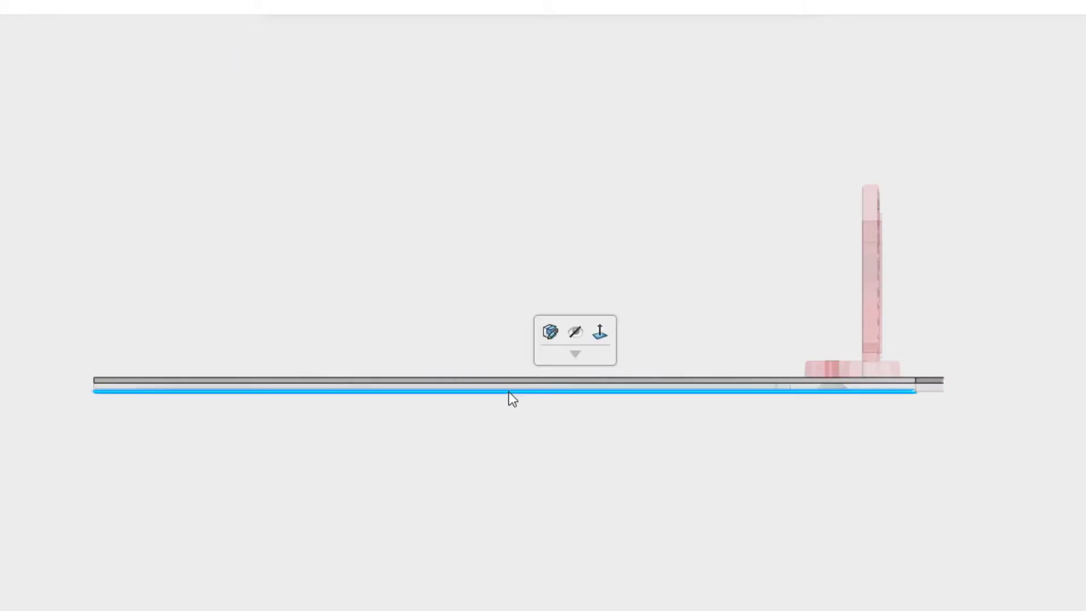
{"action": "left_click", "coordinate": [574, 331]}
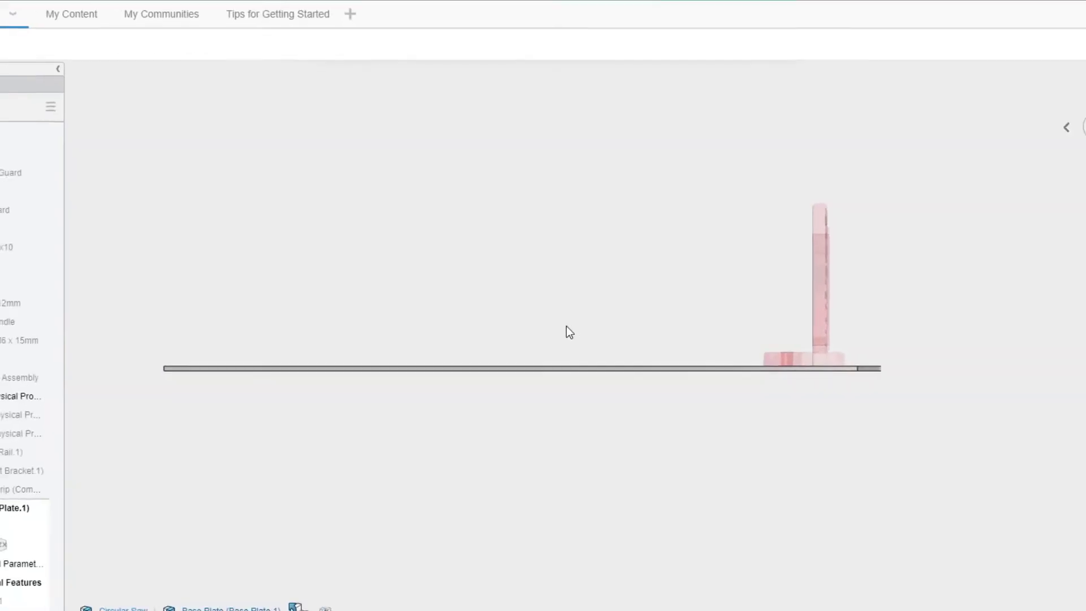
Step: Sketch a straight bend line across the plate's notched end, starting from the notch corner, on the plate's top face
{"action": "middle_click_drag", "start_coordinate": [571, 328], "coordinate": [541, 401]}
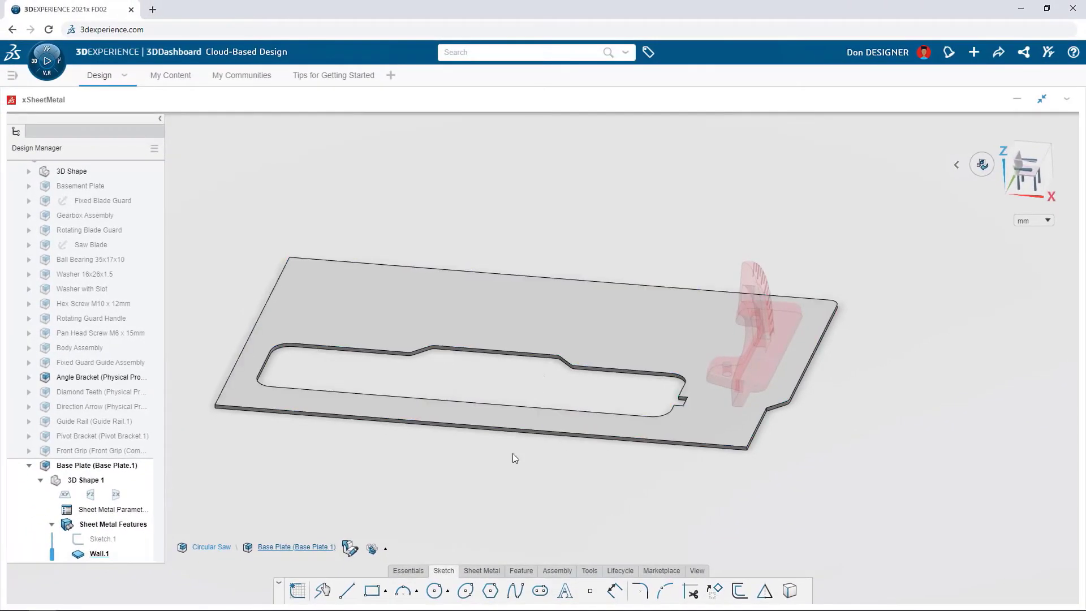
{"action": "left_click", "coordinate": [347, 591]}
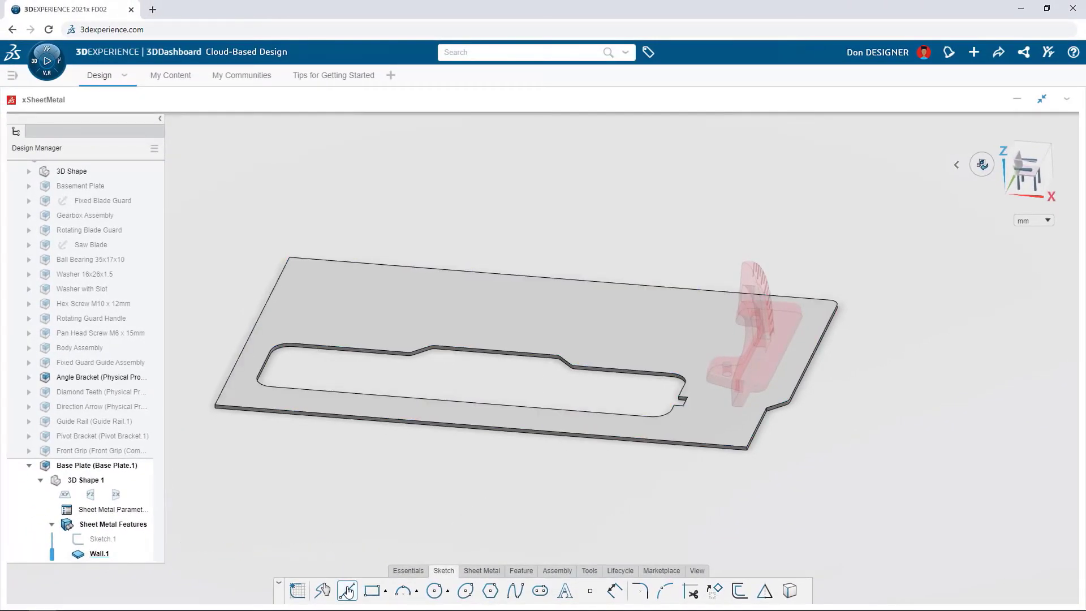
{"action": "left_click", "coordinate": [724, 430]}
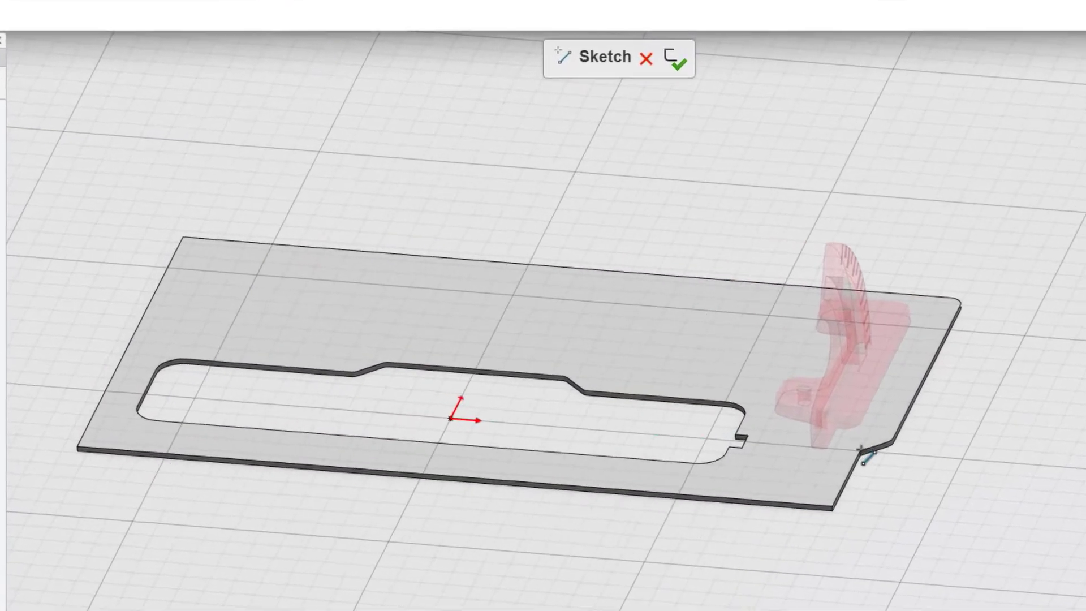
{"action": "left_click", "coordinate": [877, 459]}
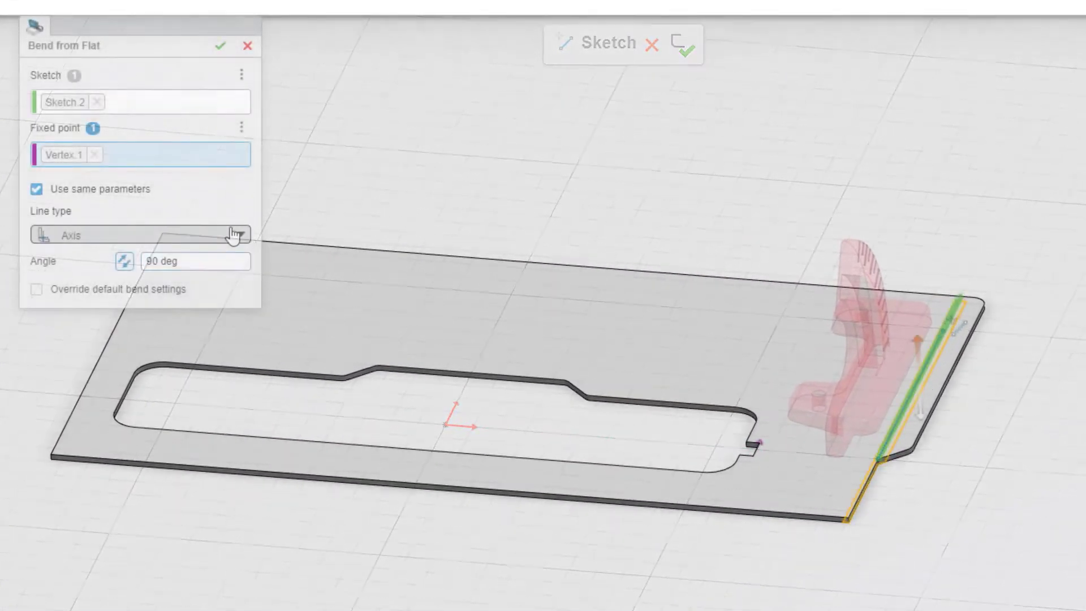
Step: Bend the notched end upward with Bend from Flat, using line type BTL base feature and an angle of 150 deg
{"action": "left_click", "coordinate": [235, 235]}
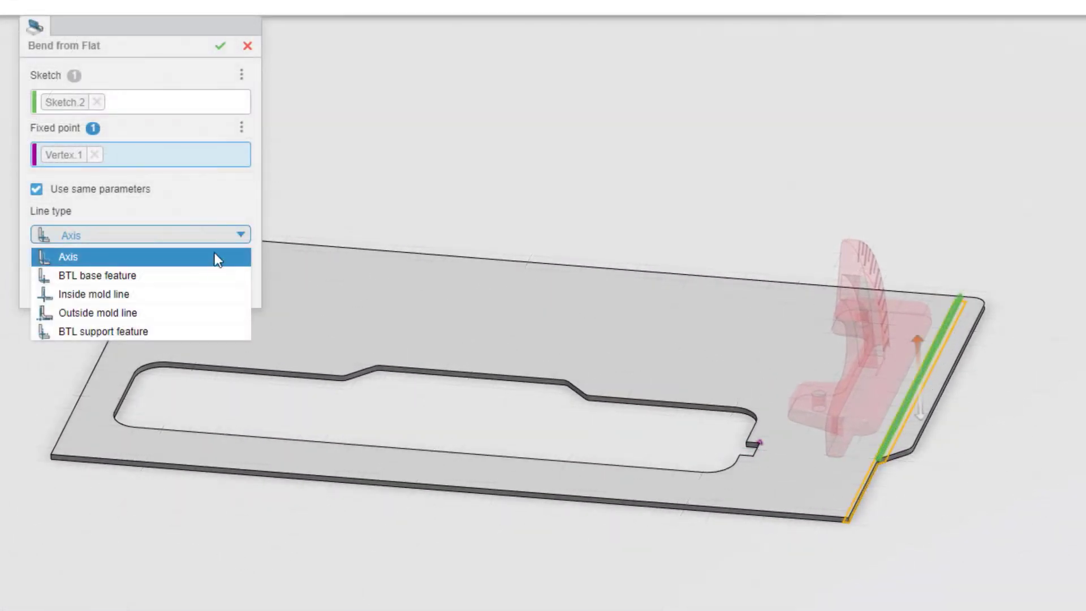
{"action": "left_click", "coordinate": [203, 272]}
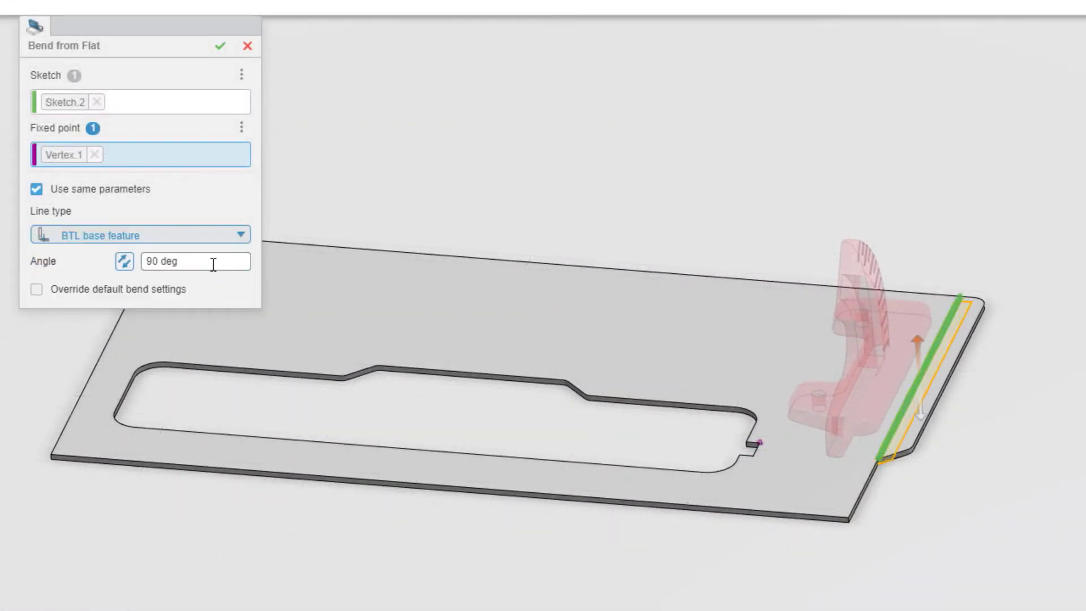
{"action": "left_click", "coordinate": [213, 264]}
{"action": "type", "text": "150"}
{"action": "key", "text": "Return"}
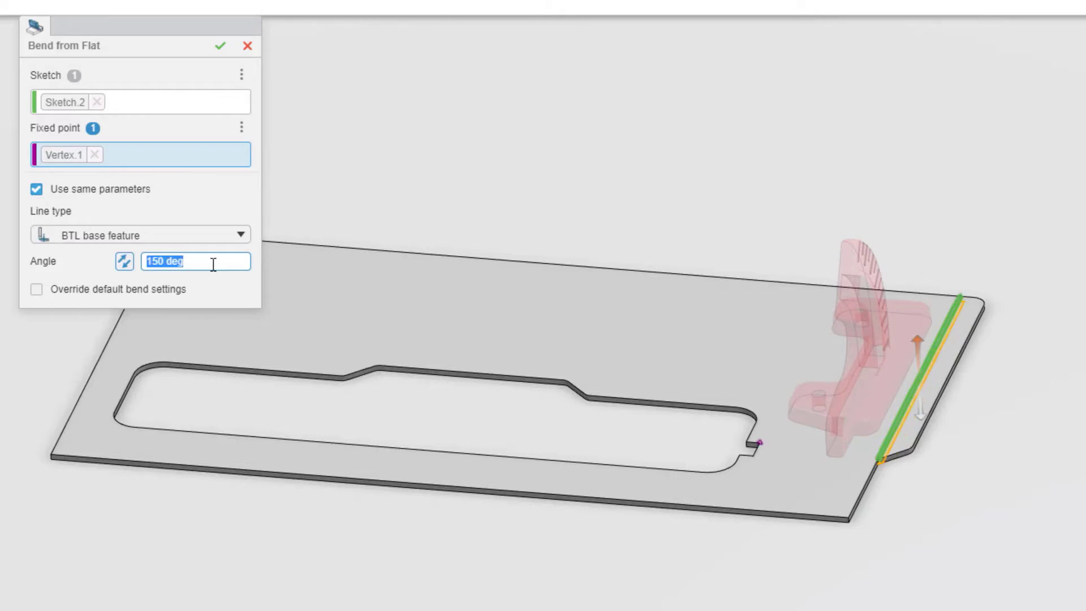
{"action": "left_click", "coordinate": [220, 45]}
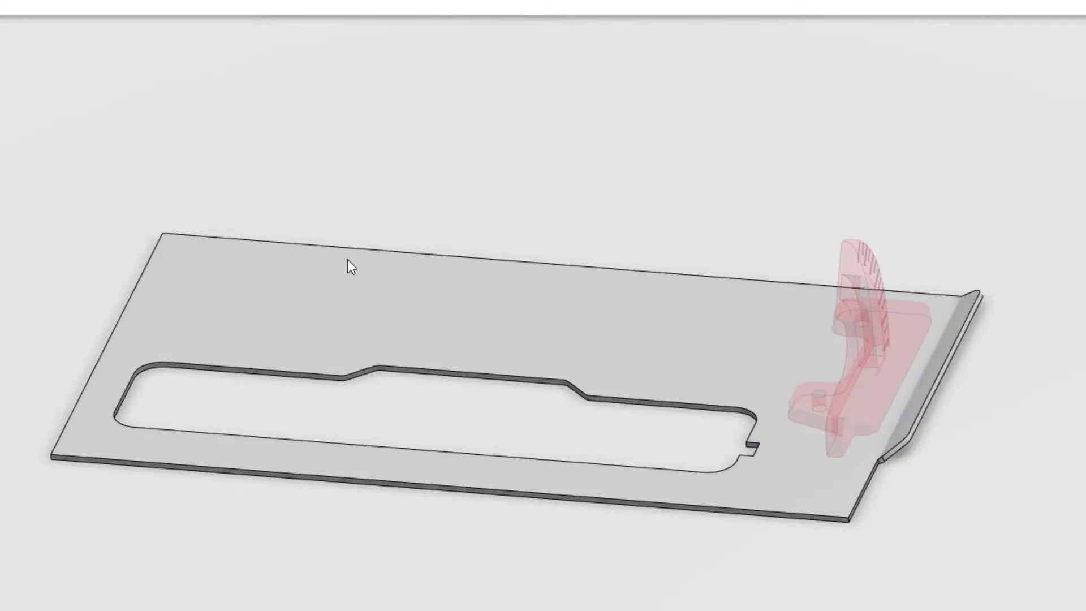
Step: Start a 5 mm high Wall on Edge along the plate's two long edges and its straight short edge
{"action": "left_click", "coordinate": [413, 484]}
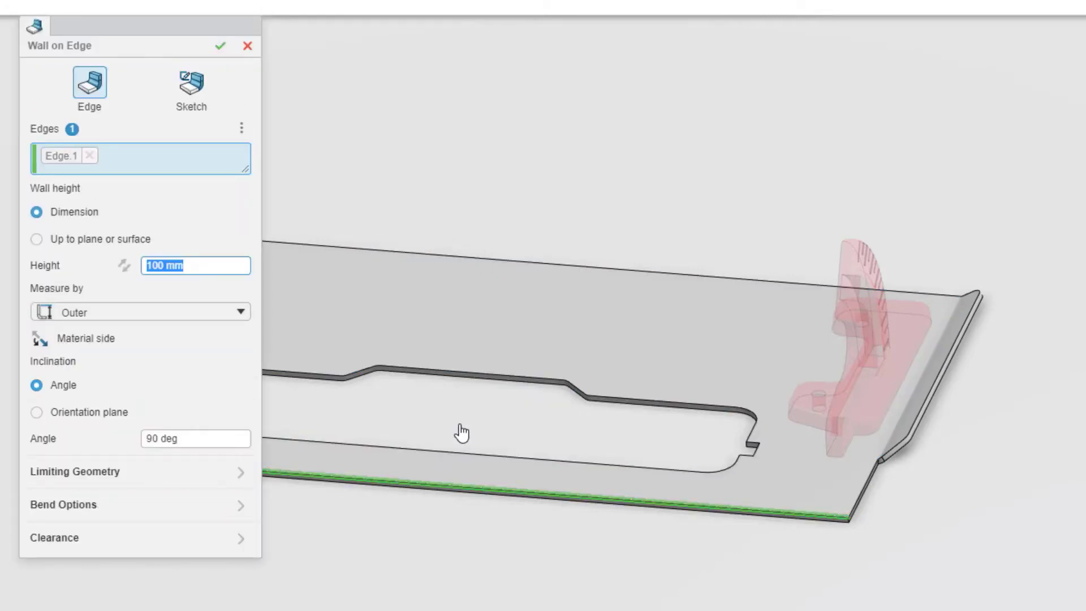
{"action": "type", "text": "5"}
{"action": "key", "text": "Return"}
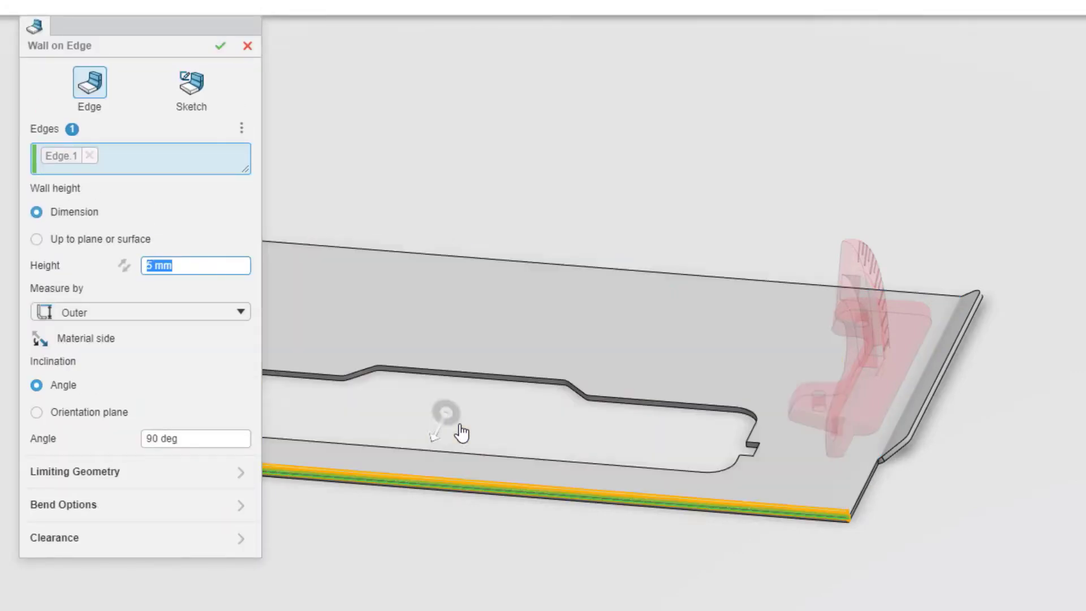
{"action": "middle_click_drag", "start_coordinate": [459, 432], "coordinate": [667, 450]}
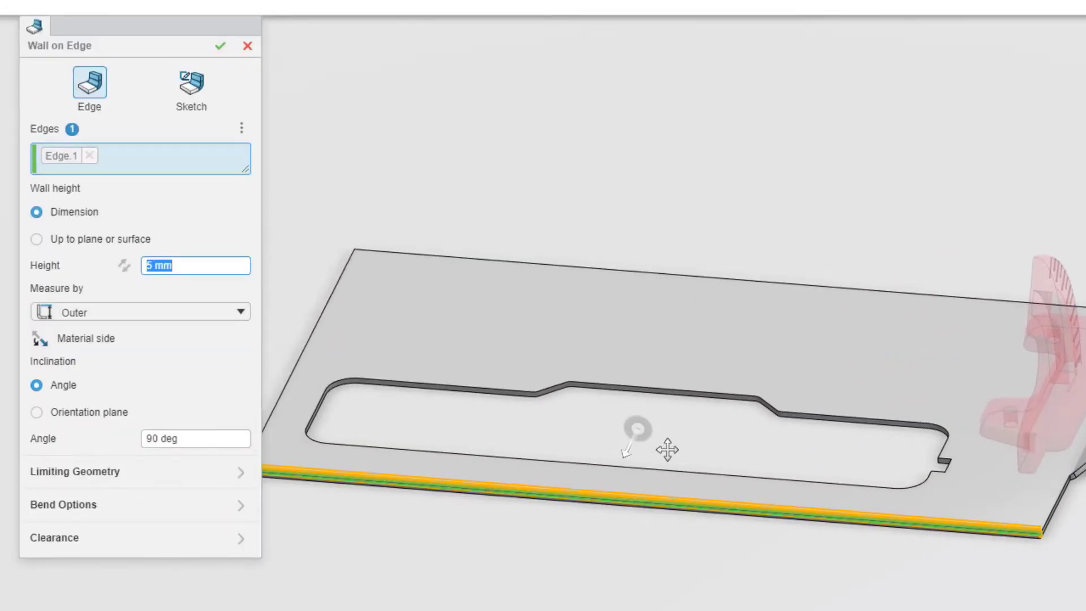
{"action": "left_click", "coordinate": [330, 303]}
{"action": "left_click", "coordinate": [450, 257]}
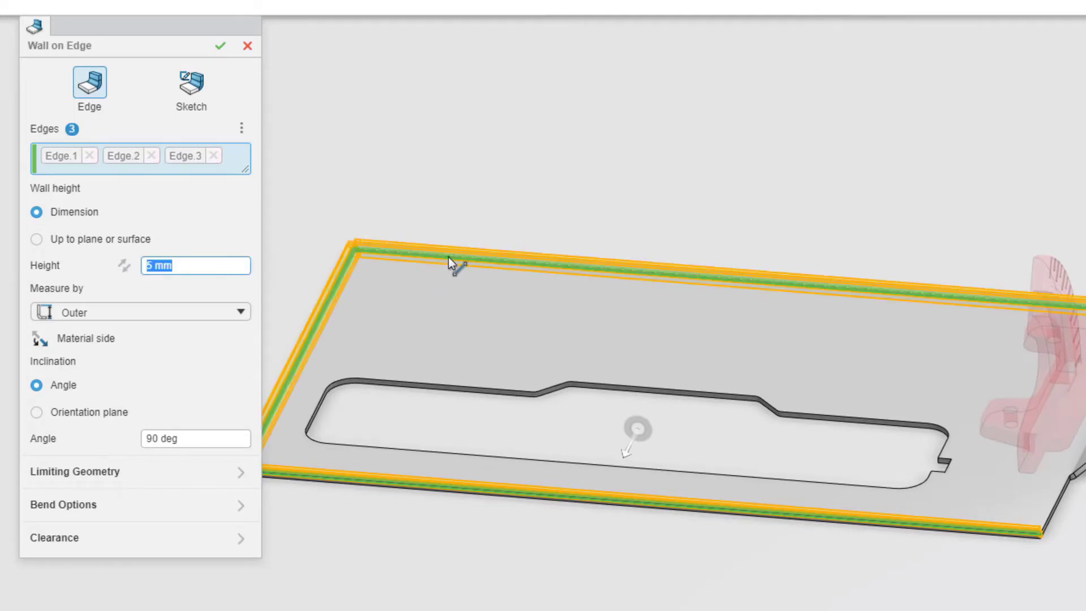
Step: Measure the edge walls' height by Standard, reverse their material side and complete the walls
{"action": "key", "text": "ctrl+4"}
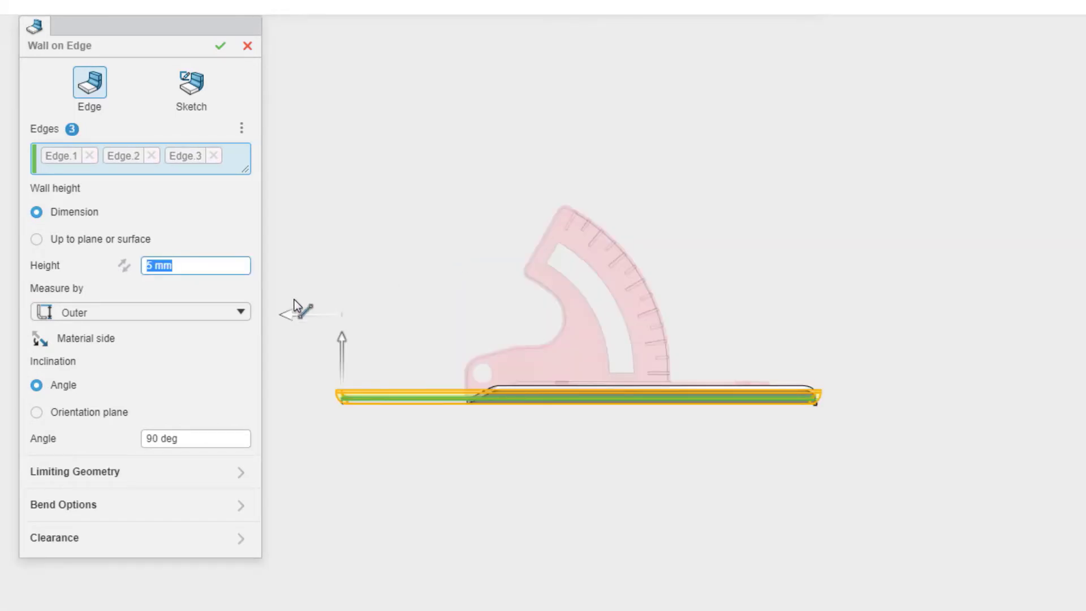
{"action": "left_click", "coordinate": [240, 312]}
{"action": "left_click", "coordinate": [188, 372]}
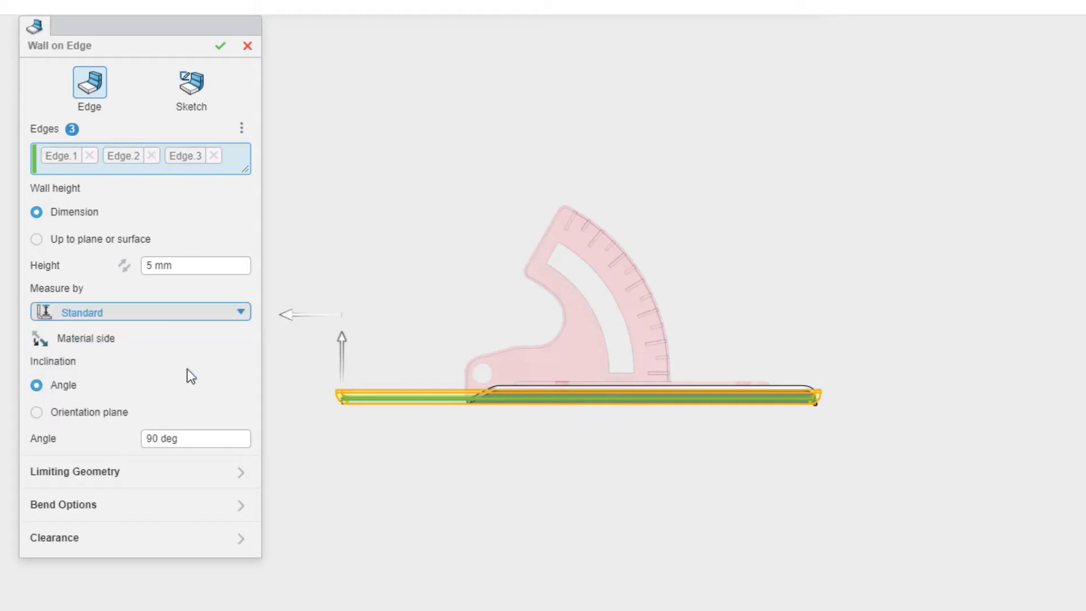
{"action": "left_click", "coordinate": [47, 343]}
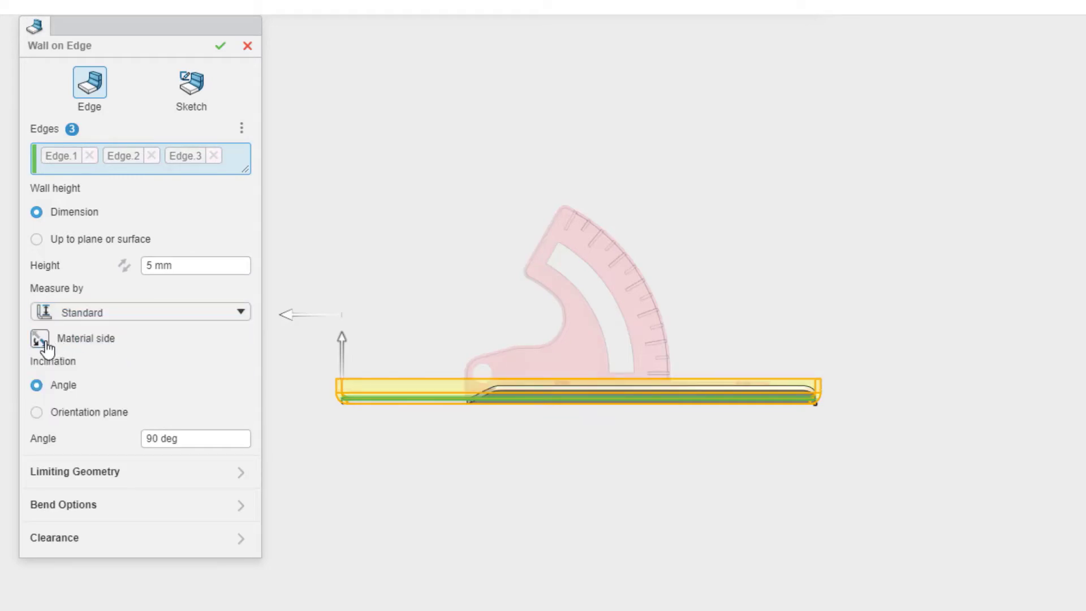
{"action": "left_click", "coordinate": [220, 50]}
{"action": "right_click_drag", "start_coordinate": [216, 51], "coordinate": [300, 66]}
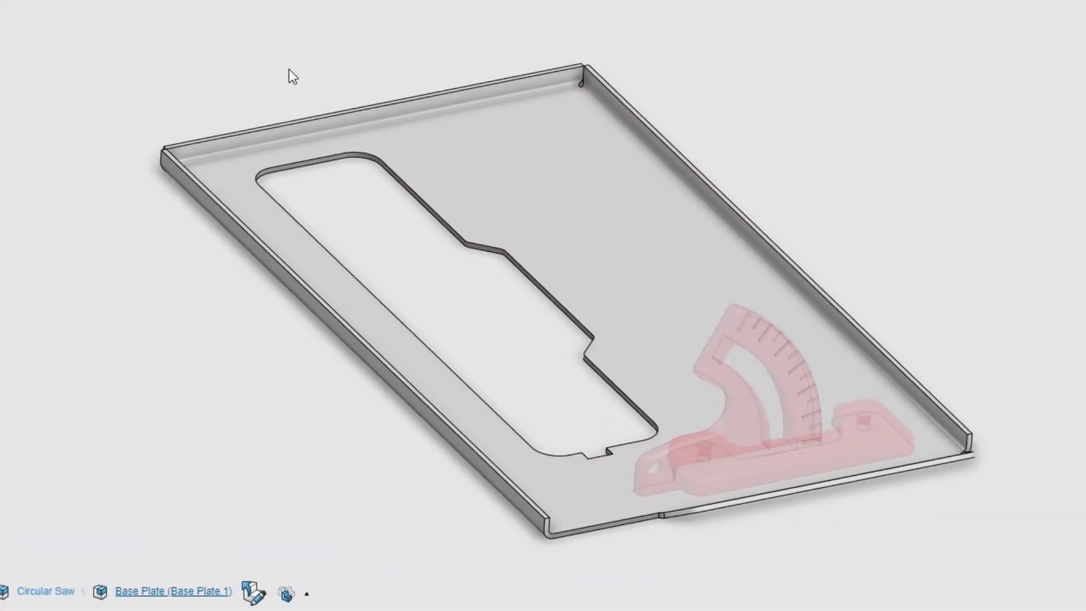
Step: Unfold the base plate to check its flat pattern, and return it to the folded state
{"action": "left_click", "coordinate": [306, 121]}
{"action": "left_click", "coordinate": [370, 63]}
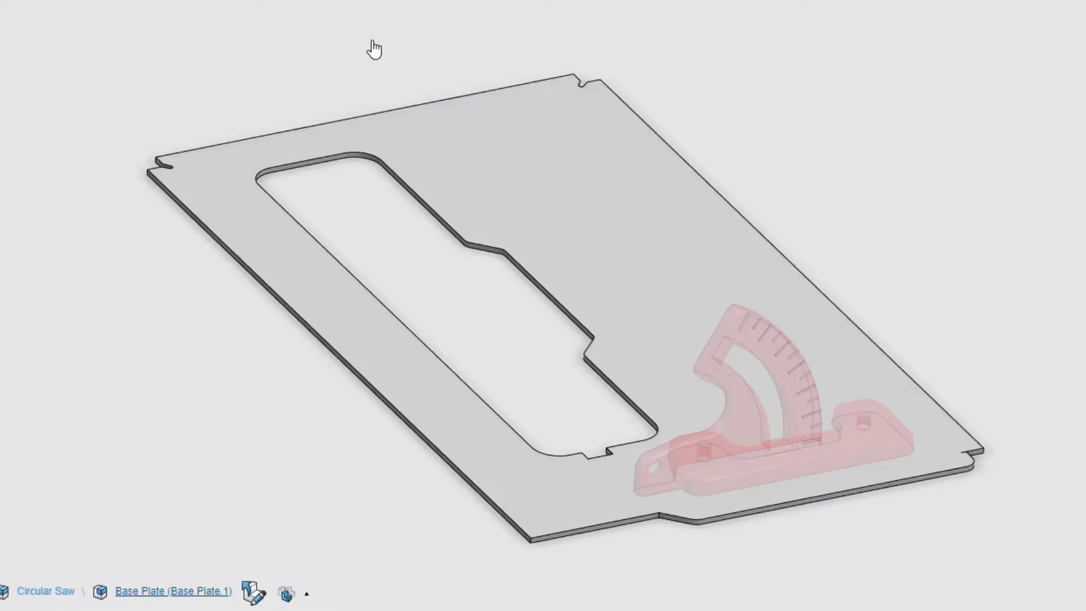
{"action": "key", "text": "ctrl+z"}
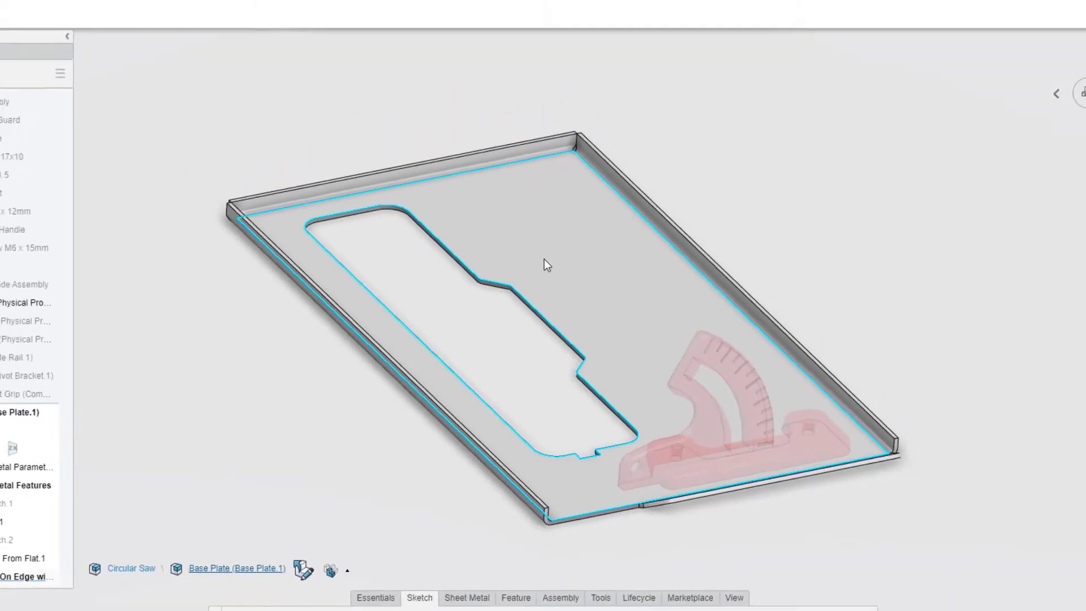
Step: Sketch a 50 by 100 mm rectangle on the plate's top face, overlapping the blade opening's end beside the angle bracket
{"action": "left_click", "coordinate": [571, 228]}
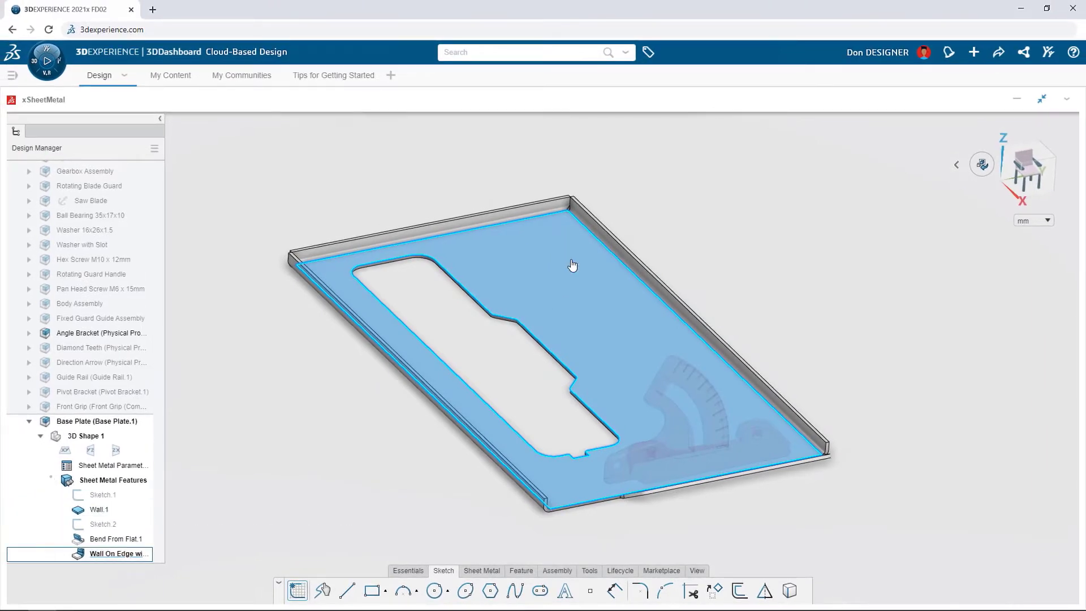
{"action": "left_click", "coordinate": [571, 260]}
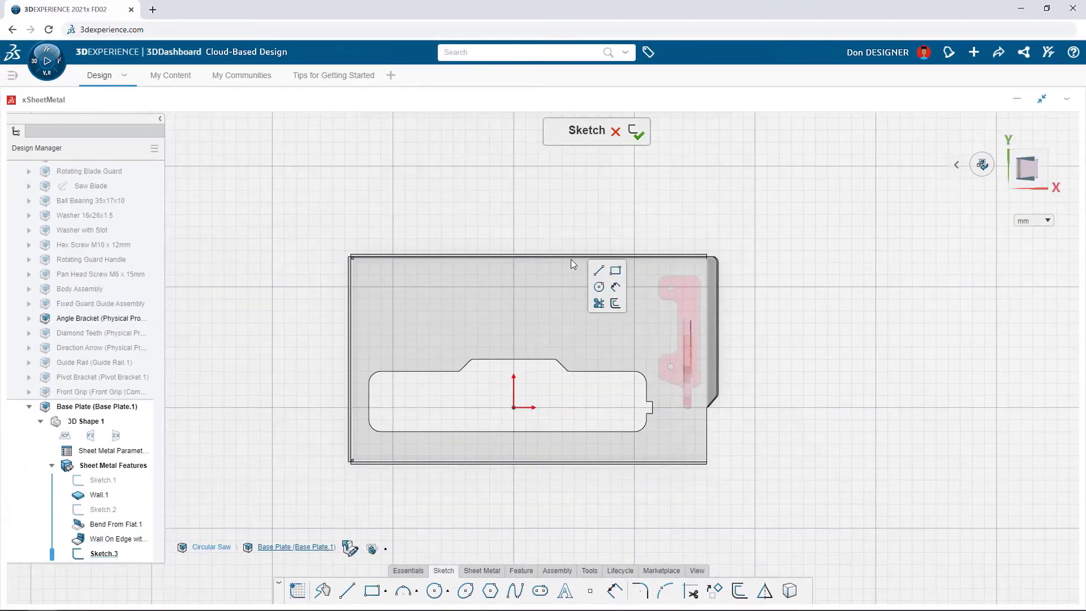
{"action": "left_click", "coordinate": [615, 271]}
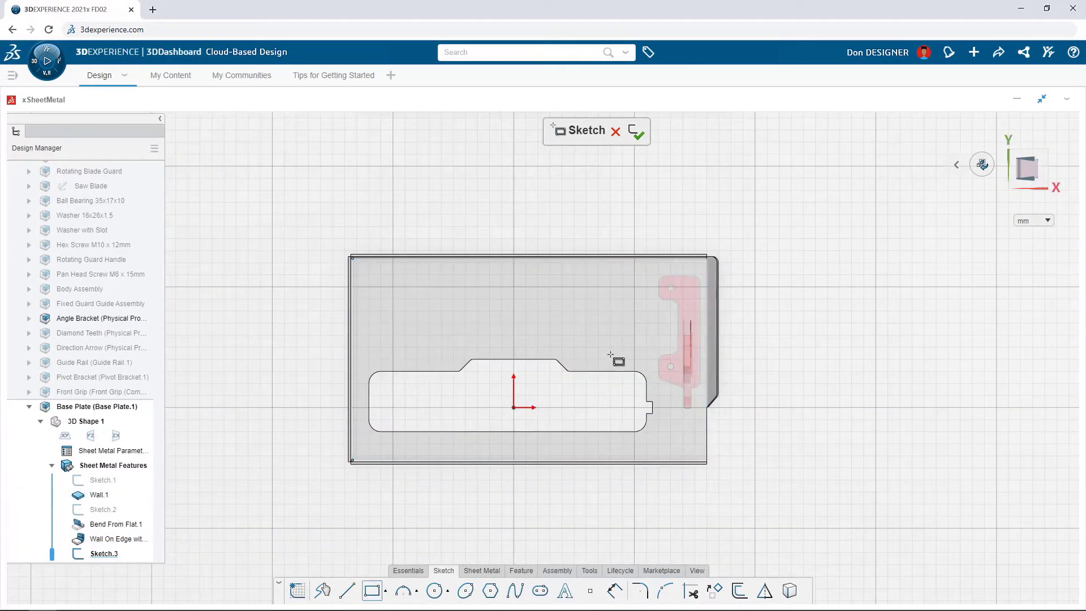
{"action": "left_click", "coordinate": [595, 432]}
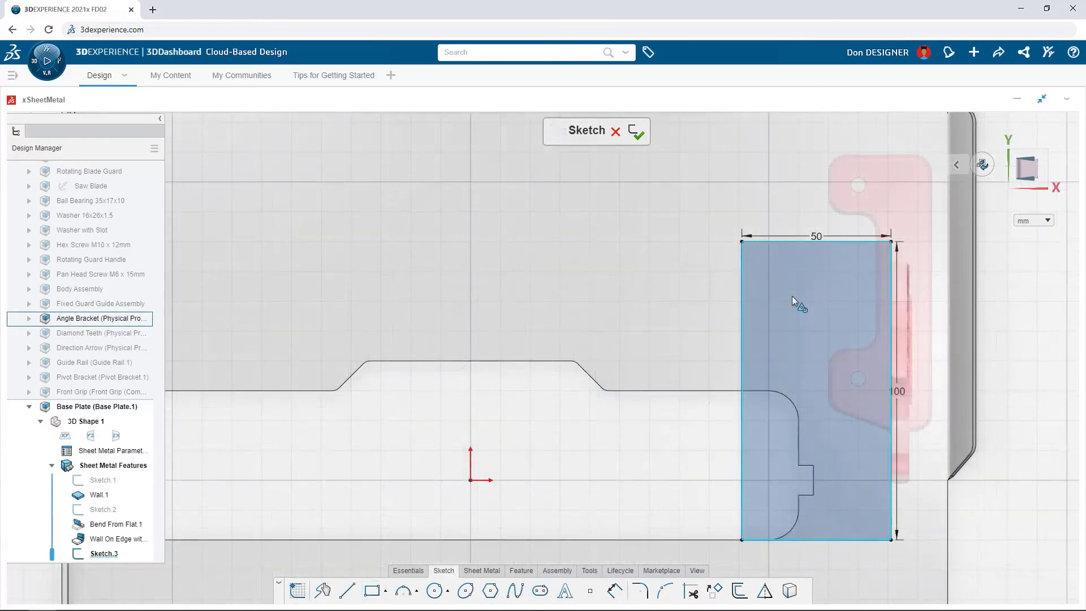
Step: Cut the rectangle through the plate with a Standard cutout linked to the sheet thickness
{"action": "left_click", "coordinate": [793, 296]}
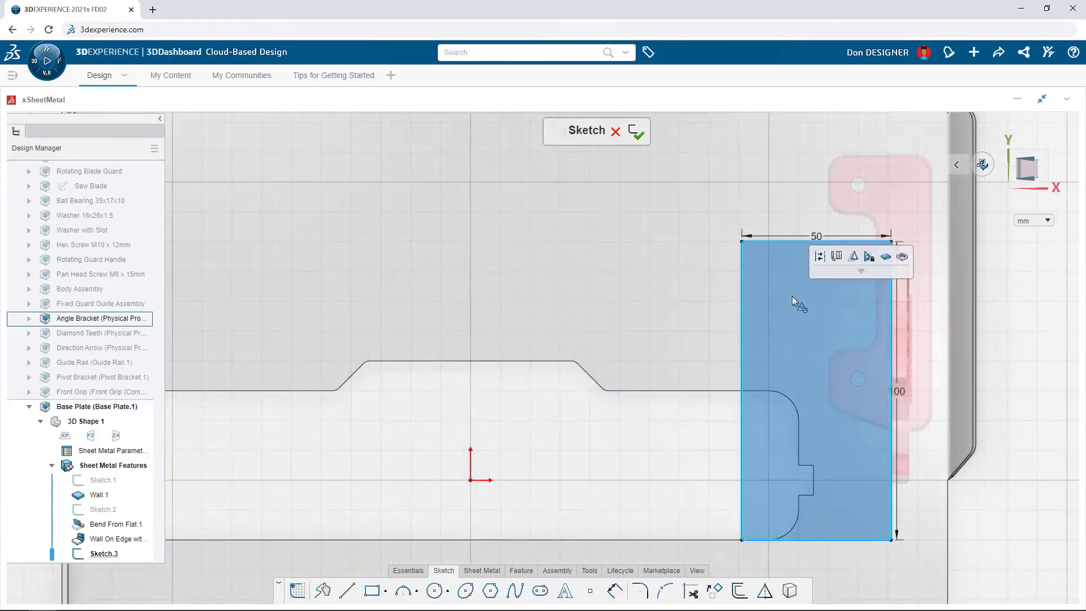
{"action": "left_click", "coordinate": [886, 258]}
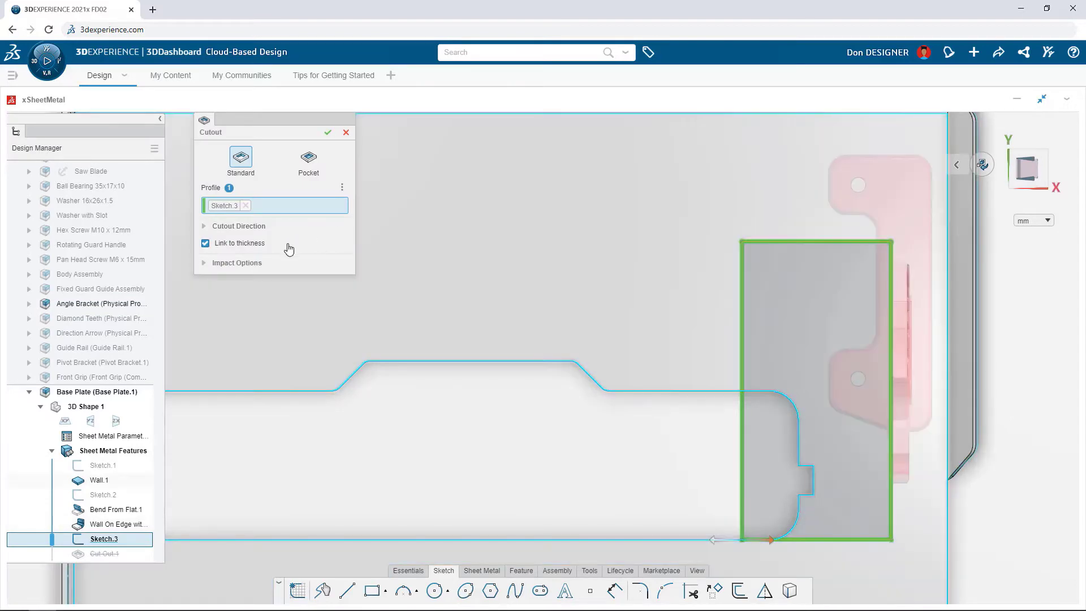
{"action": "left_click", "coordinate": [327, 133]}
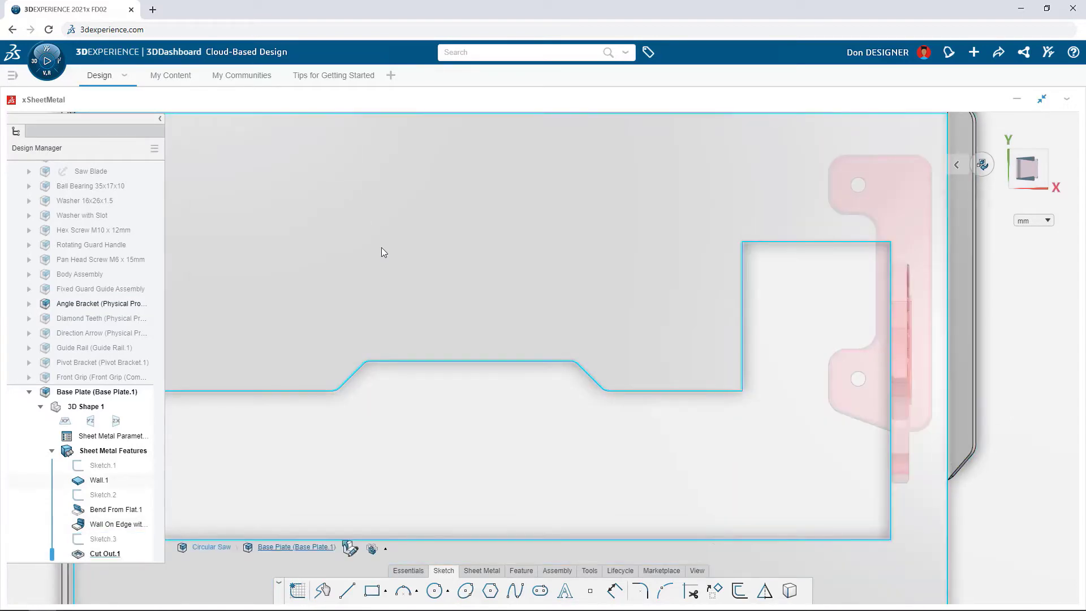
Step: Start a sketch on the angle bracket's upright graduated face and project the bracket's plain outline face into it
{"action": "middle_click_drag", "start_coordinate": [461, 402], "coordinate": [520, 287]}
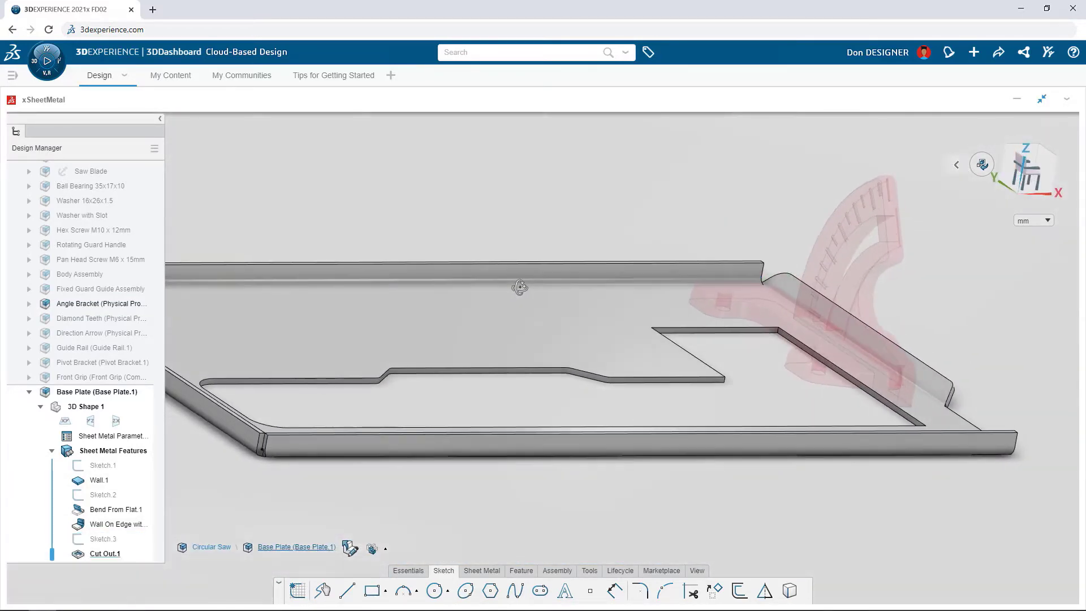
{"action": "left_click", "coordinate": [858, 279]}
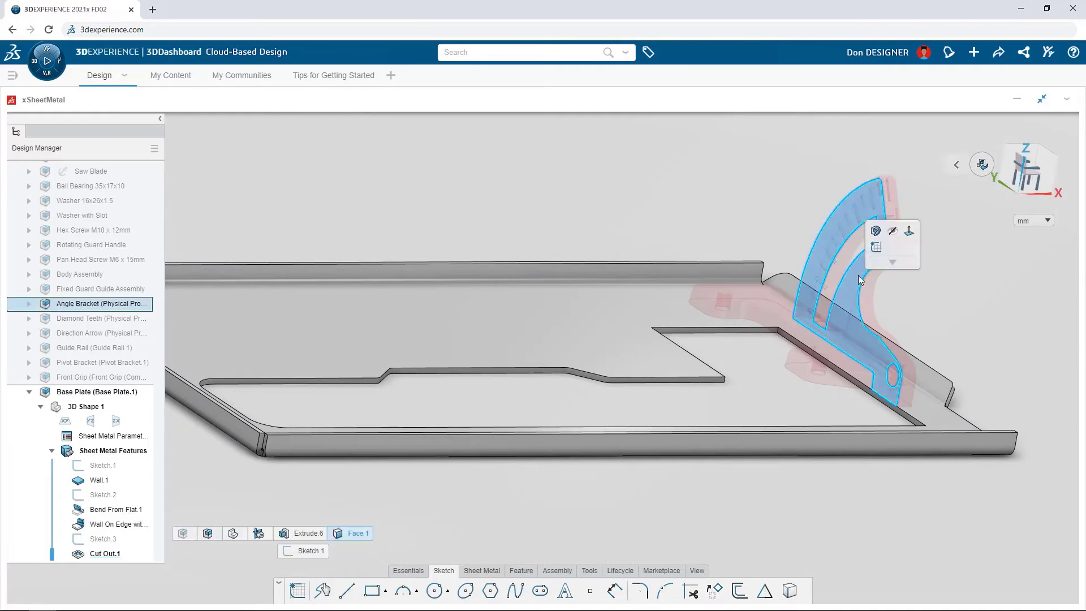
{"action": "left_click", "coordinate": [875, 249]}
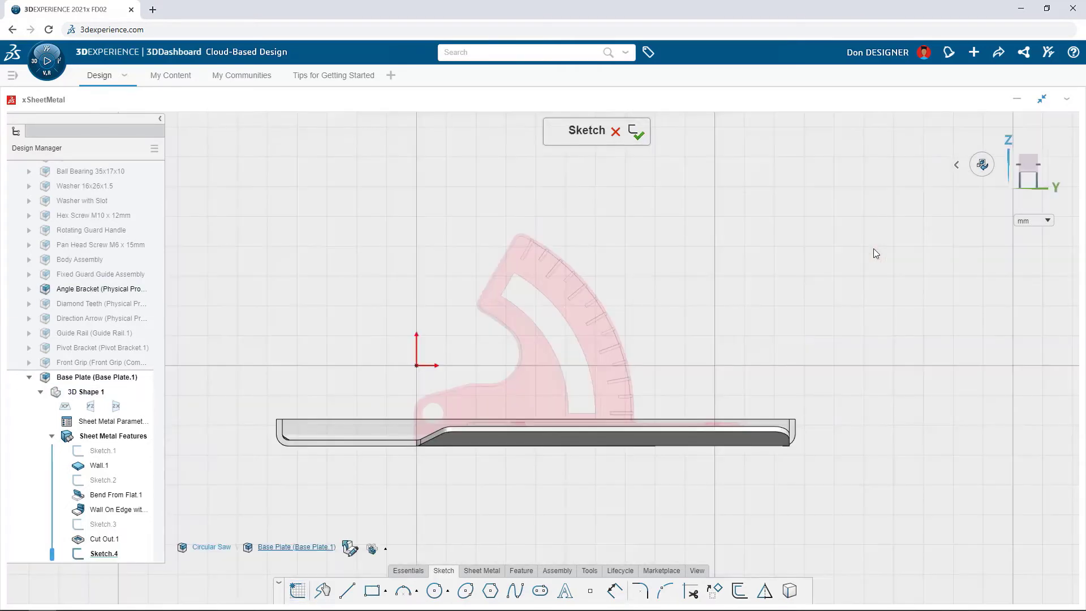
{"action": "left_click", "coordinate": [535, 392]}
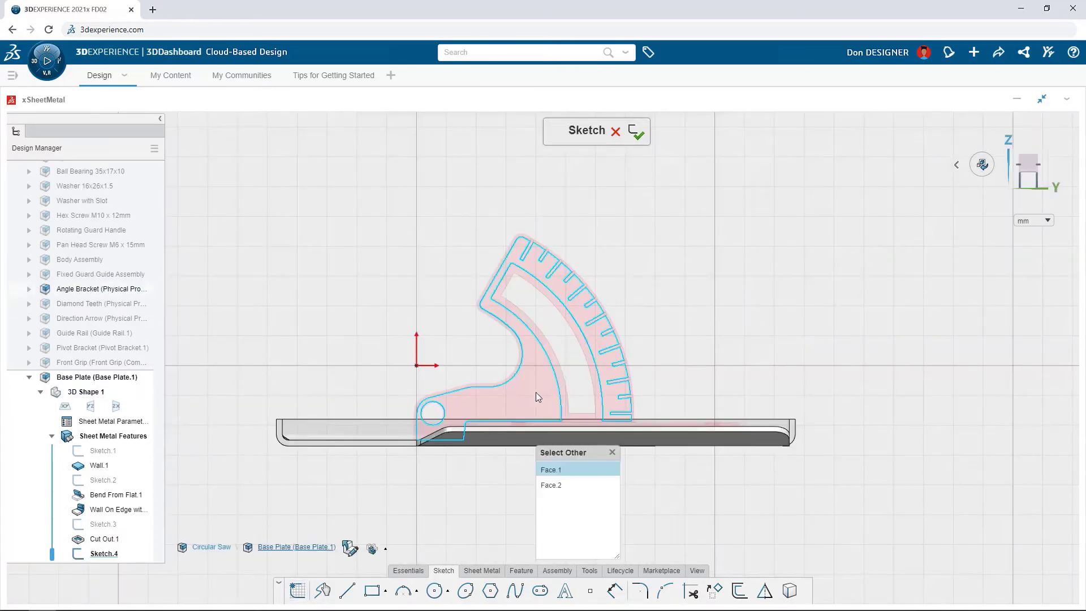
{"action": "left_click", "coordinate": [565, 486]}
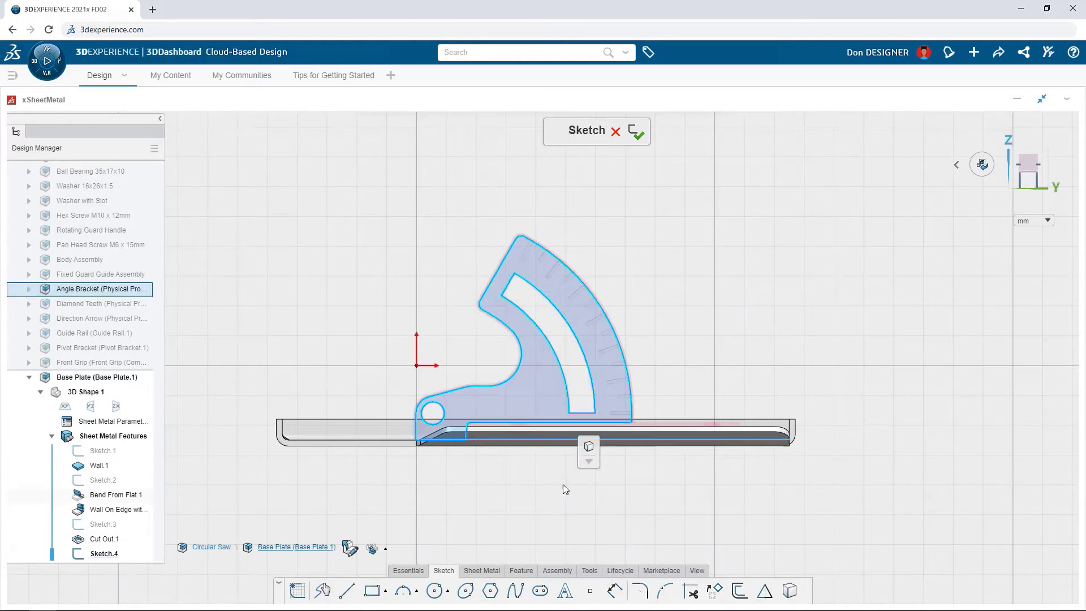
{"action": "left_click", "coordinate": [588, 448]}
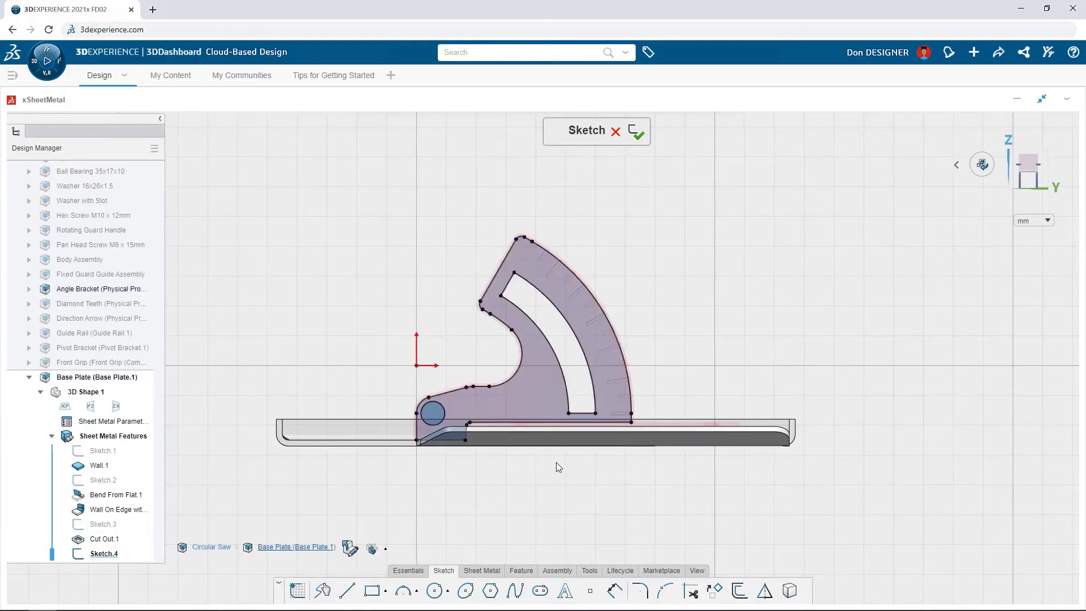
Step: Delete the stepped lines along the base of the projected bracket profile and join its two open endpoints in a square corner
{"action": "left_click_drag", "start_coordinate": [452, 467], "coordinate": [669, 425]}
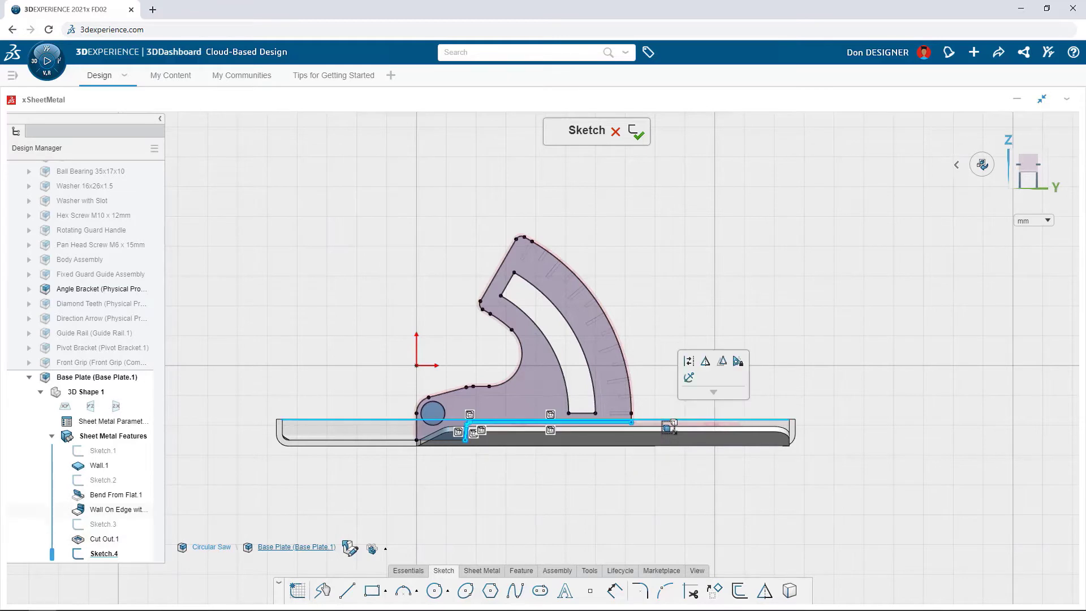
{"action": "key", "text": "Delete"}
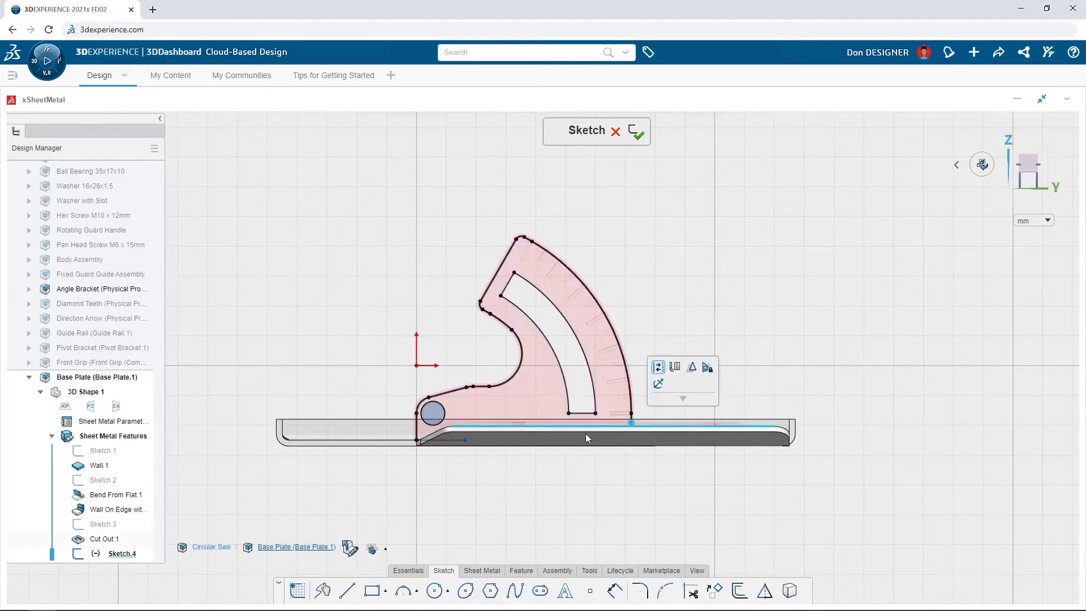
{"action": "left_click", "coordinate": [466, 440]}
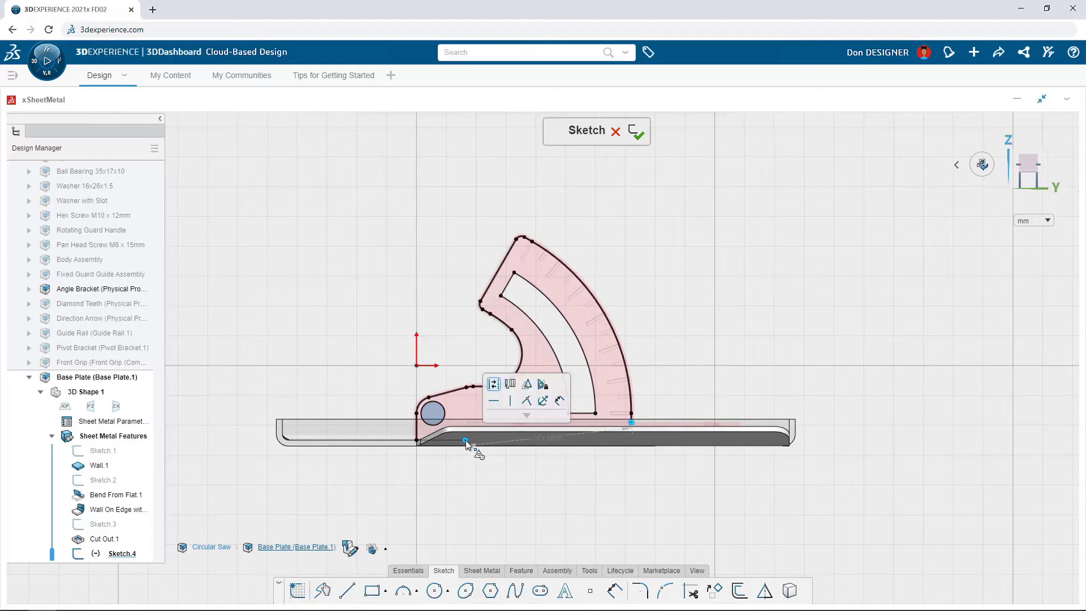
{"action": "left_click", "coordinate": [526, 401]}
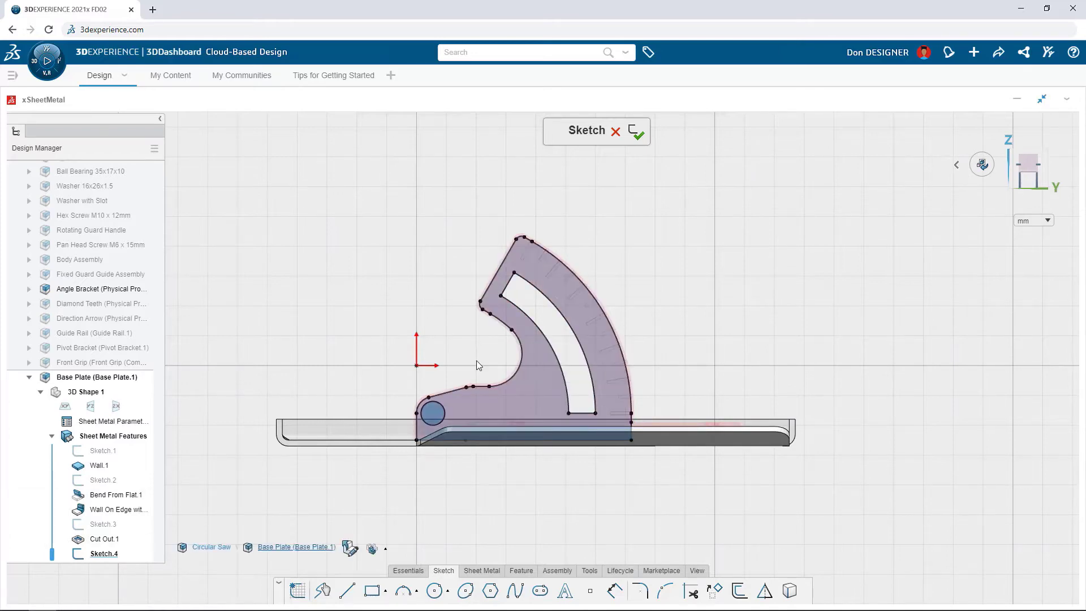
{"action": "key", "text": "ctrl+7"}
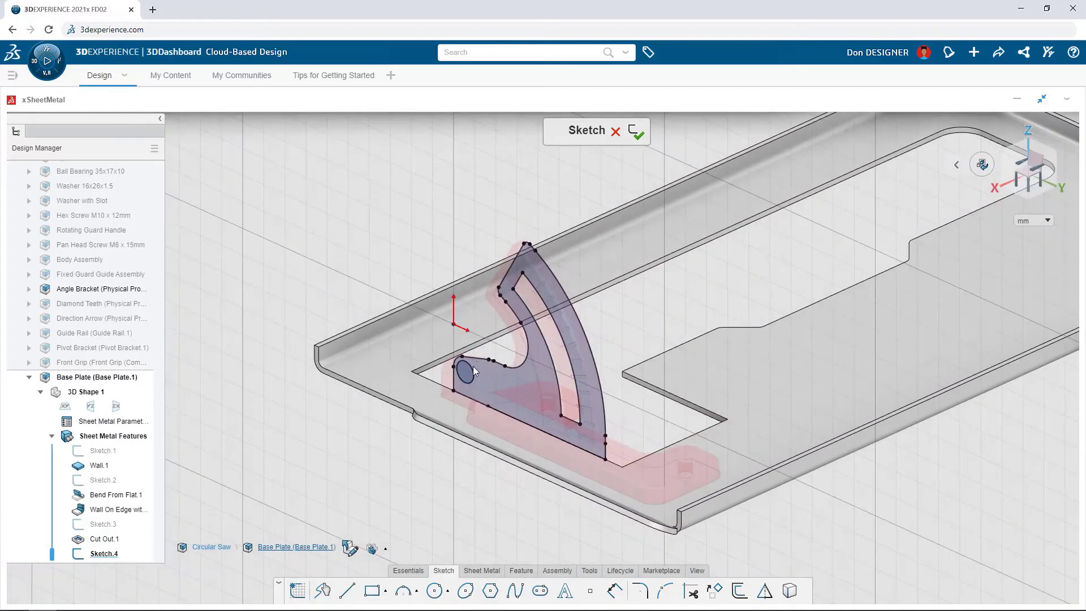
Step: Set up a sketch-based Wall on Edge from the cutout edge along the bracket's base, with the projected bracket sketch as its profile
{"action": "left_click", "coordinate": [477, 572]}
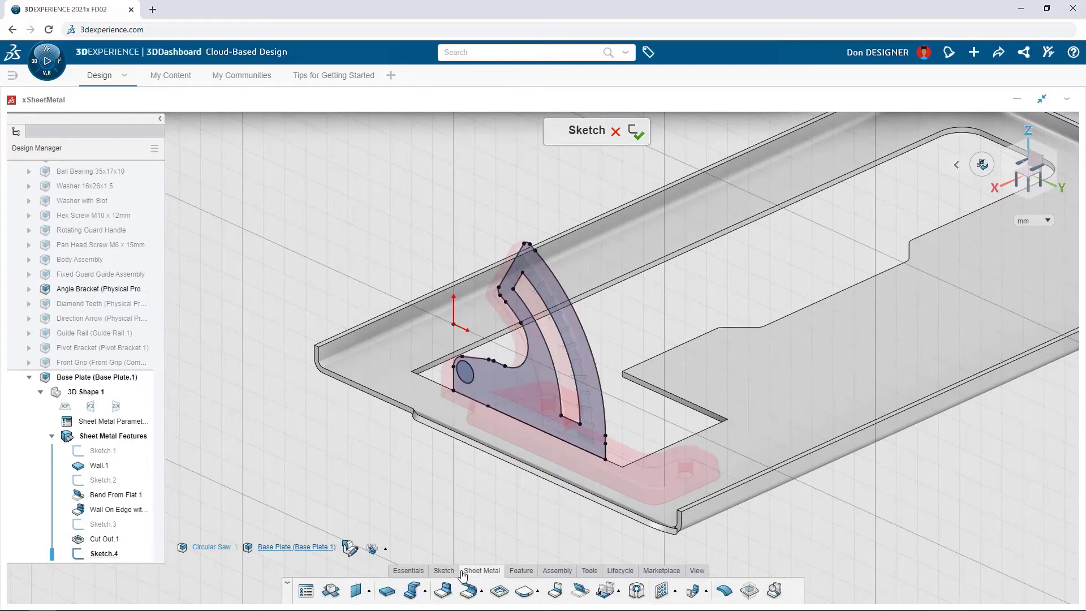
{"action": "left_click", "coordinate": [443, 590]}
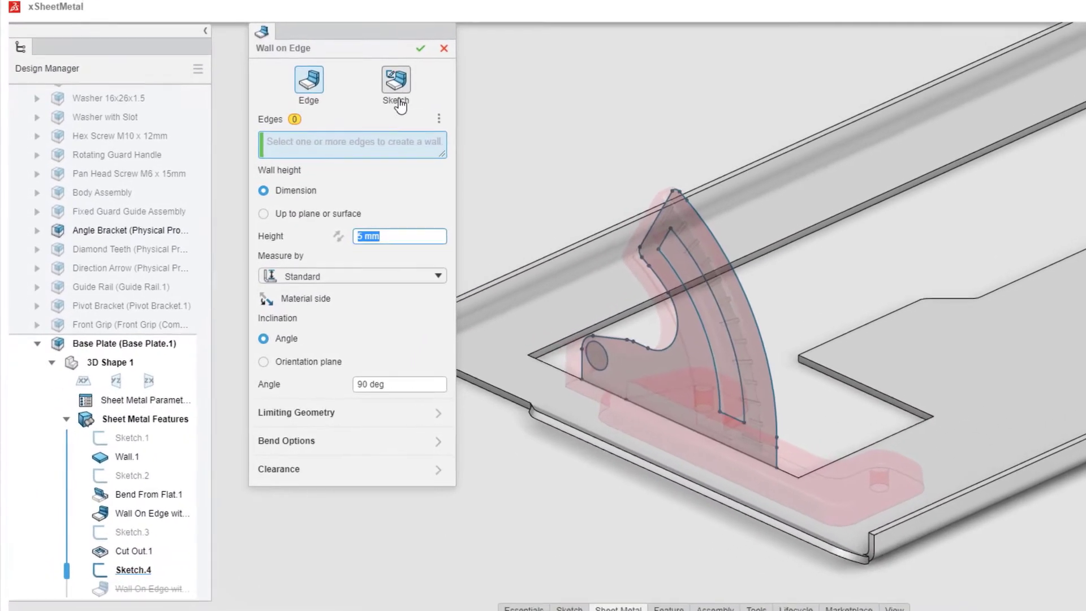
{"action": "left_click", "coordinate": [399, 101]}
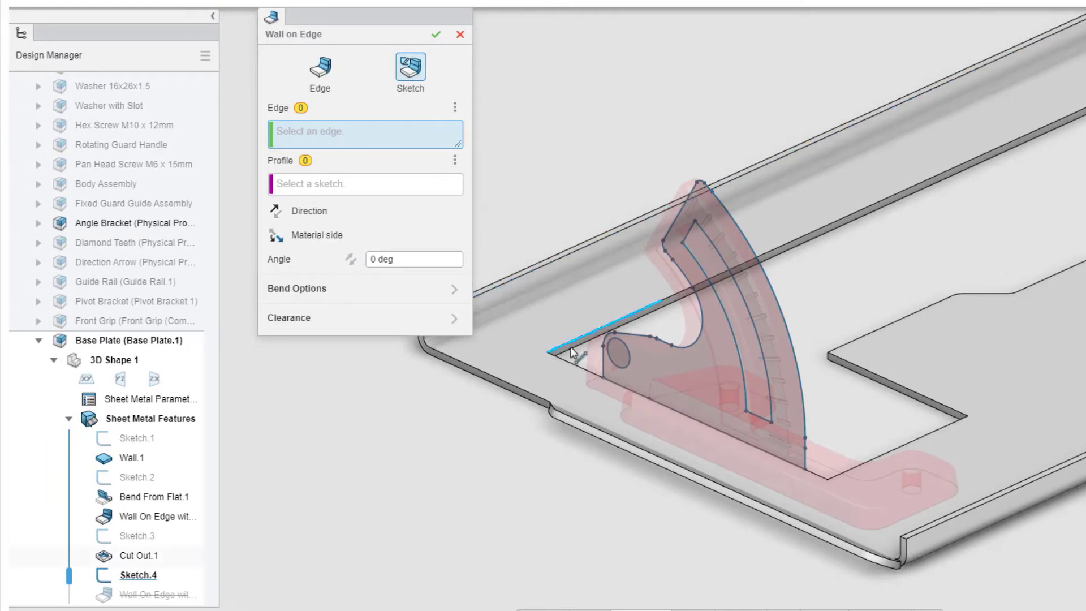
{"action": "left_click", "coordinate": [575, 365]}
{"action": "left_click", "coordinate": [151, 576]}
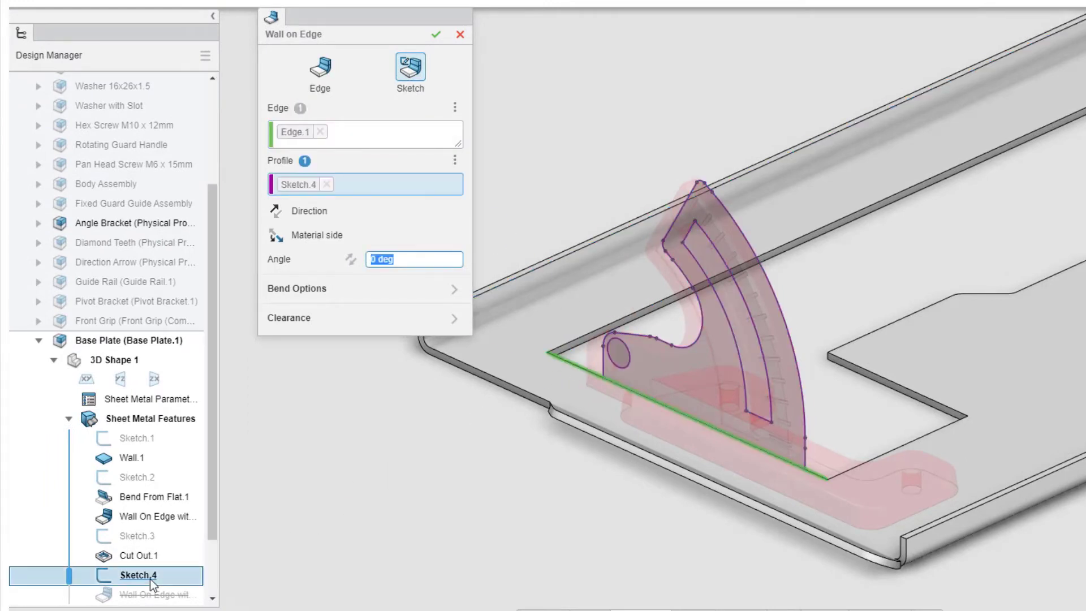
Step: Create the bracket wall with overridden bend settings, round relief at both bend ends and the material side flipped
{"action": "left_click", "coordinate": [358, 291]}
{"action": "left_click", "coordinate": [357, 115]}
{"action": "left_click", "coordinate": [362, 180]}
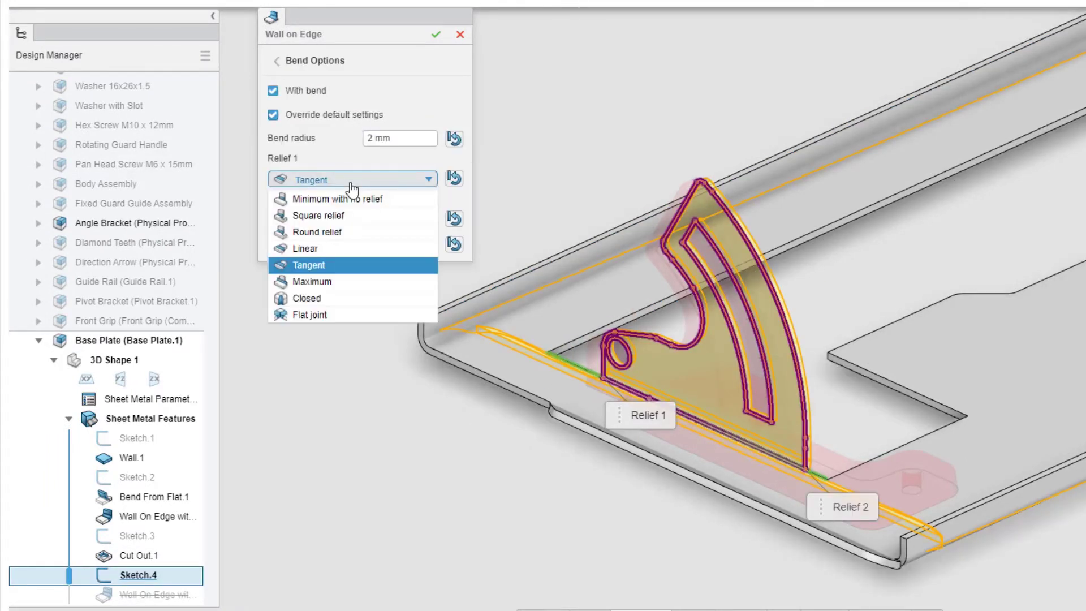
{"action": "left_click", "coordinate": [343, 228]}
{"action": "left_click", "coordinate": [345, 268]}
{"action": "left_click", "coordinate": [341, 319]}
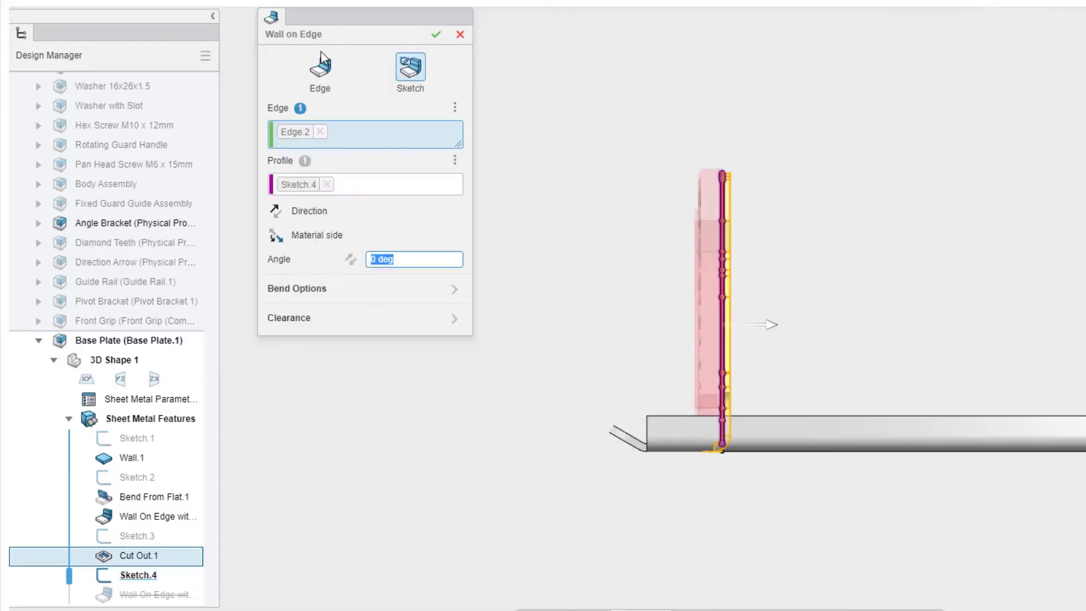
{"action": "left_click", "coordinate": [276, 236]}
{"action": "left_click", "coordinate": [436, 34]}
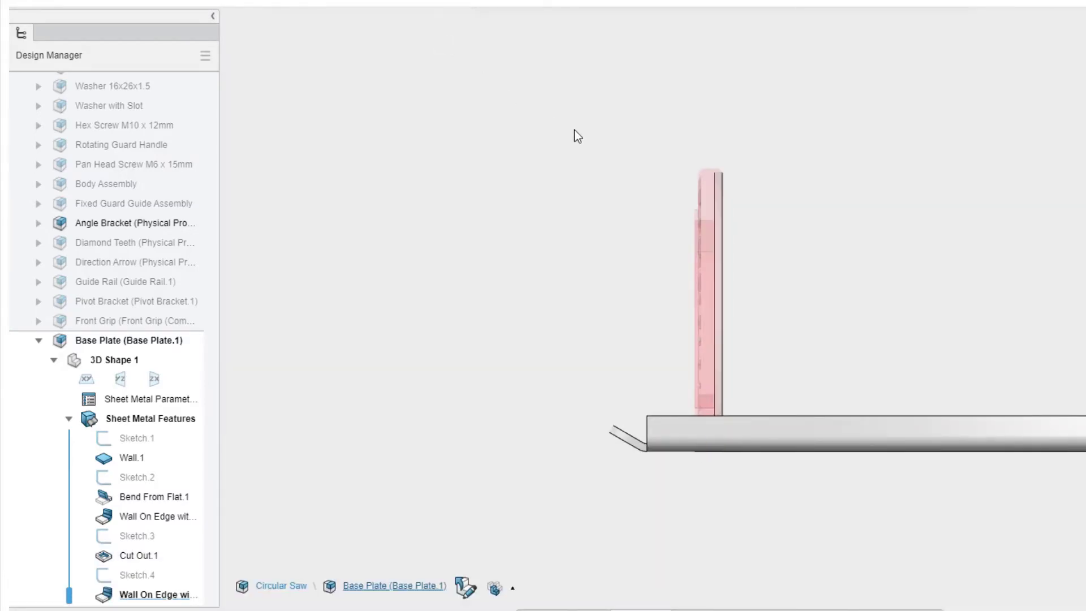
Step: Hide the original angle bracket, check the part for overlaps and switch it to its unfolded state
{"action": "left_click", "coordinate": [701, 210]}
{"action": "left_click", "coordinate": [762, 165]}
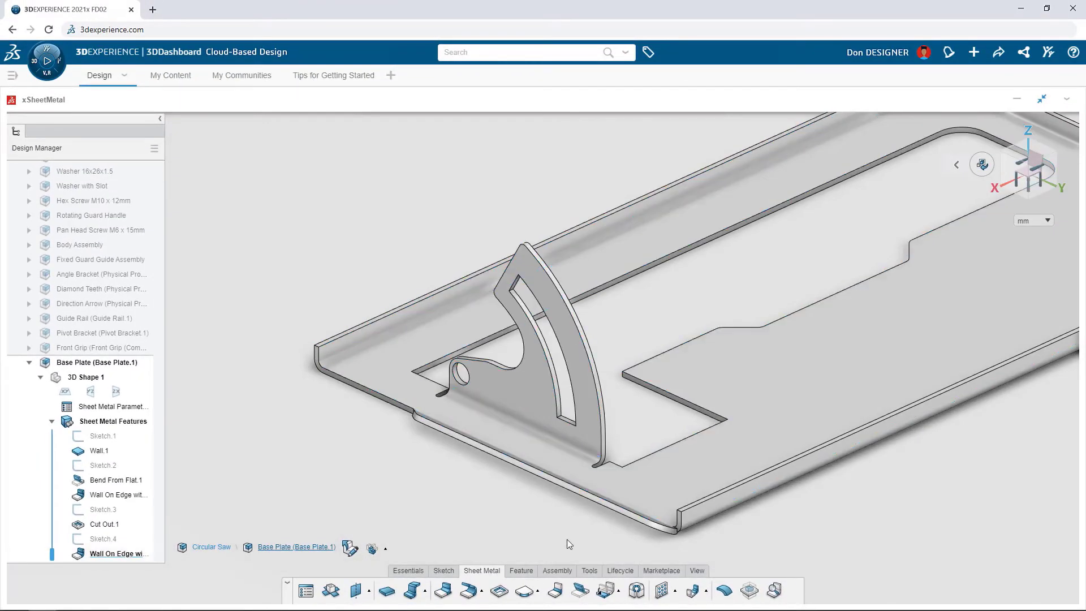
{"action": "left_click", "coordinate": [588, 571]}
{"action": "left_click", "coordinate": [469, 593]}
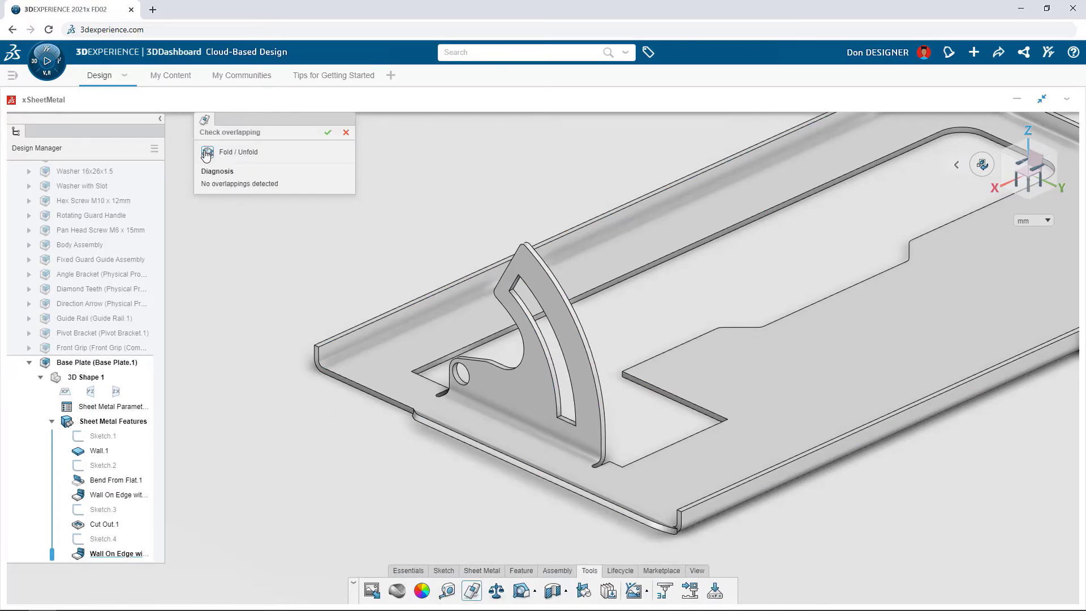
{"action": "left_click", "coordinate": [207, 153]}
Step: Measure how far the flattened bracket's tip overlaps the plate at the cutout's inner edge
{"action": "left_click", "coordinate": [447, 591]}
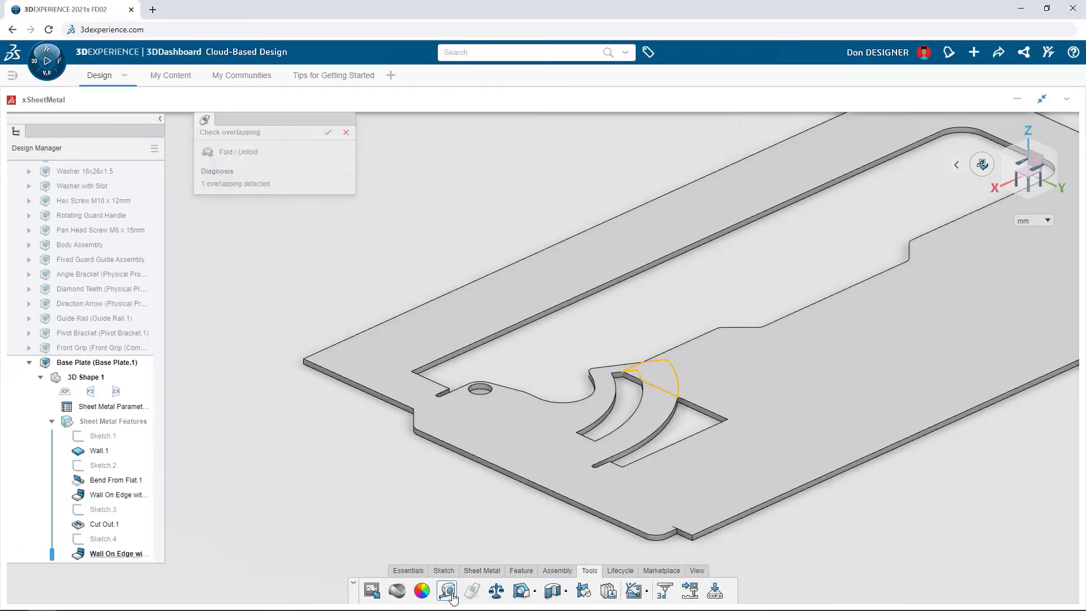
{"action": "left_click", "coordinate": [672, 364]}
{"action": "left_click", "coordinate": [639, 382]}
{"action": "left_click_drag", "start_coordinate": [651, 373], "coordinate": [612, 333]}
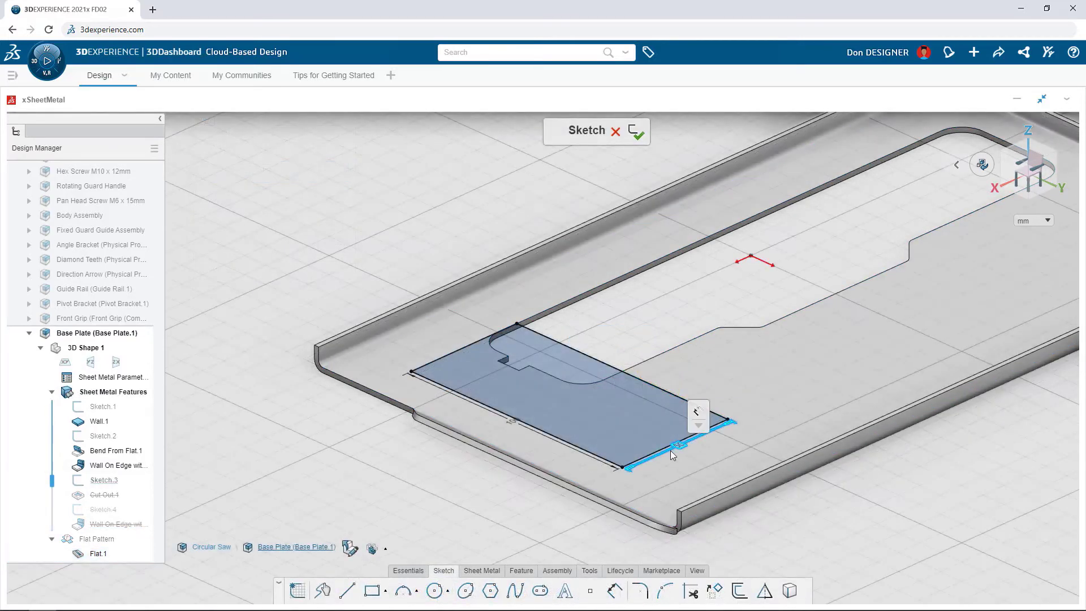
Step: Set the short side of the rectangular cutout's sketch to 50+20 mm and finish the sketch
{"action": "double_click", "coordinate": [676, 446]}
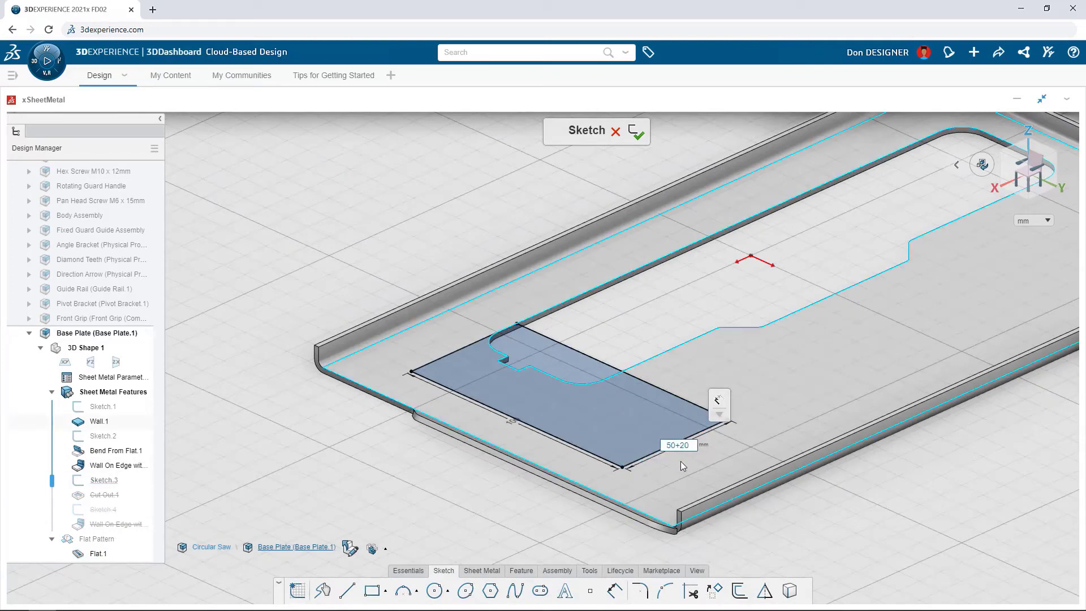
{"action": "key", "text": "Return"}
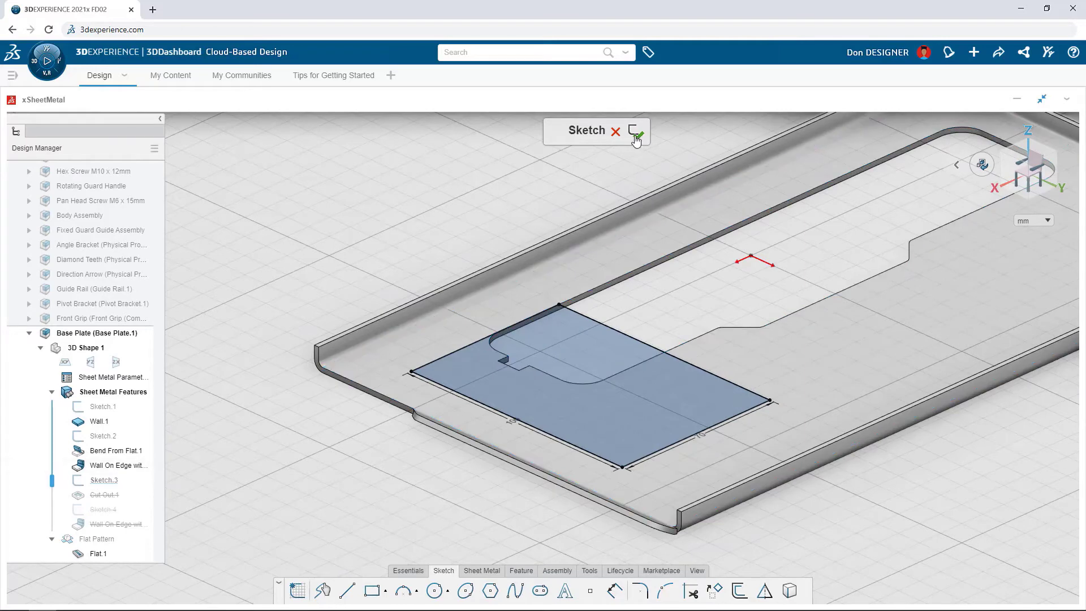
{"action": "left_click", "coordinate": [635, 136]}
Step: Unfold the plate to check the bracket tip's clearance in the widened cutout, and fold it back
{"action": "left_click", "coordinate": [641, 244]}
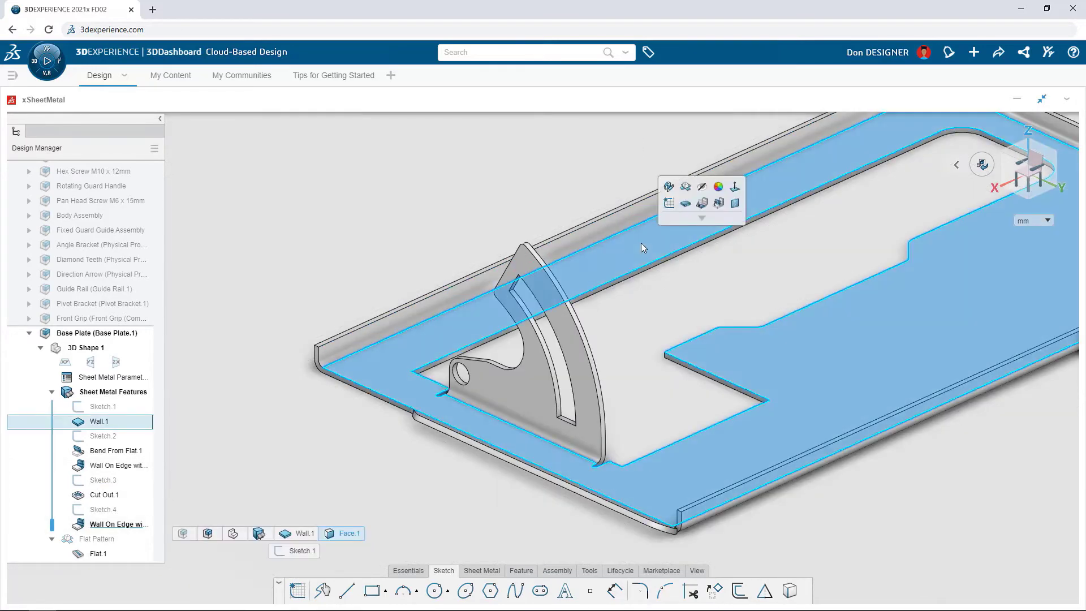
{"action": "left_click", "coordinate": [684, 203]}
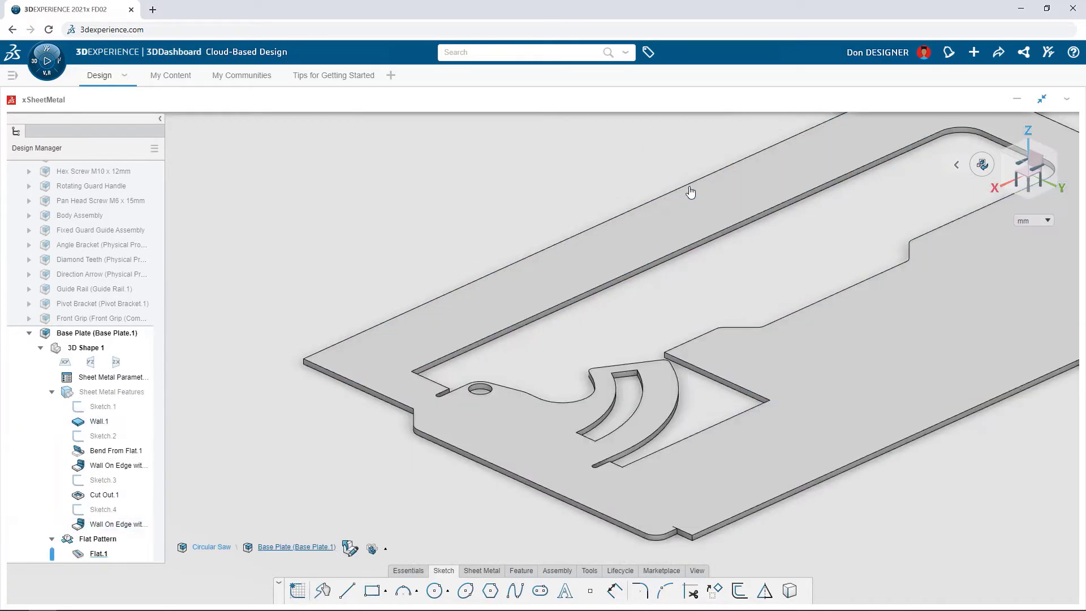
{"action": "left_click", "coordinate": [690, 193]}
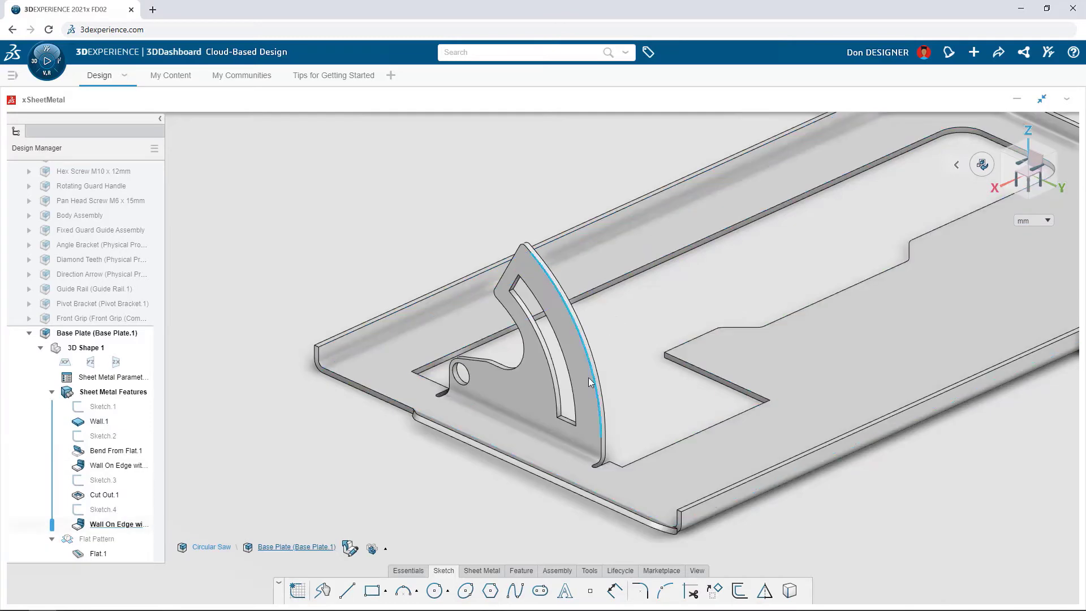
Step: Round eight sharp edges of the side wall ends and the bracket cutout with 3 mm corners
{"action": "left_click", "coordinate": [489, 572]}
{"action": "left_click", "coordinate": [524, 591]}
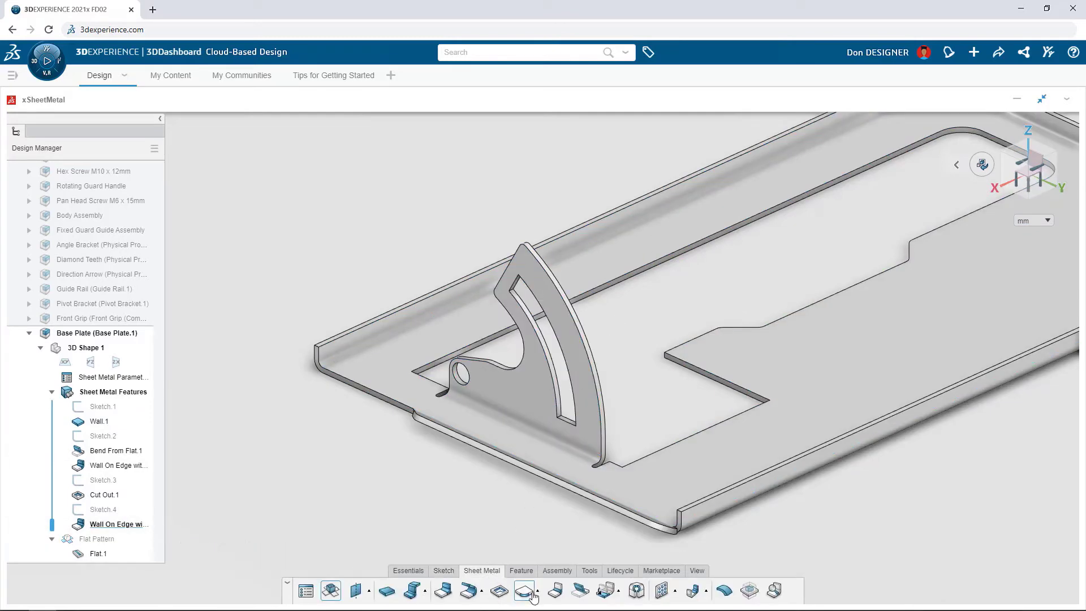
{"action": "left_click", "coordinate": [320, 351]}
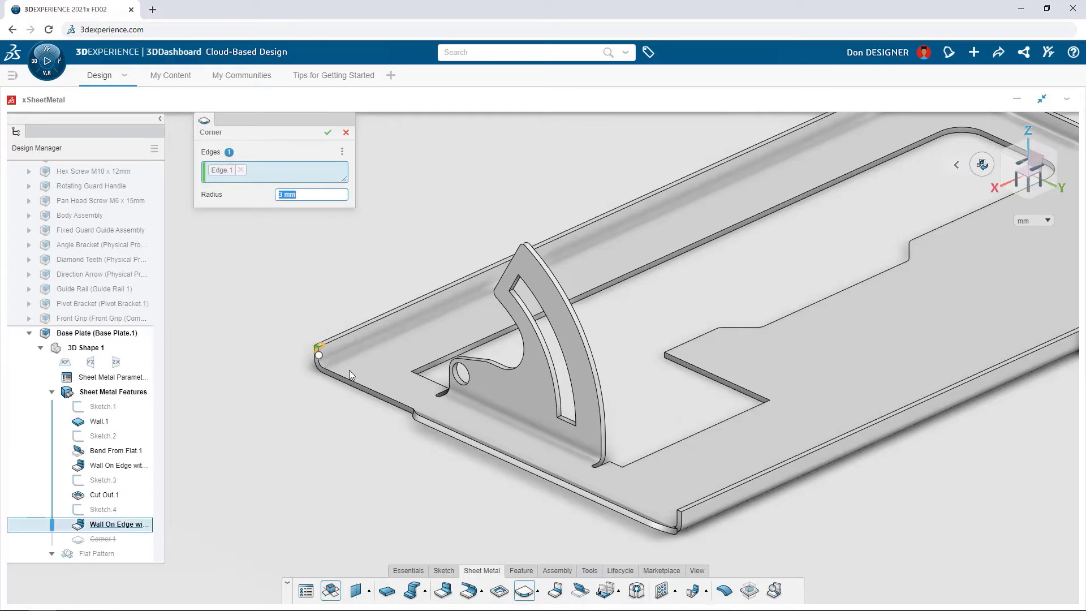
{"action": "left_click", "coordinate": [680, 513]}
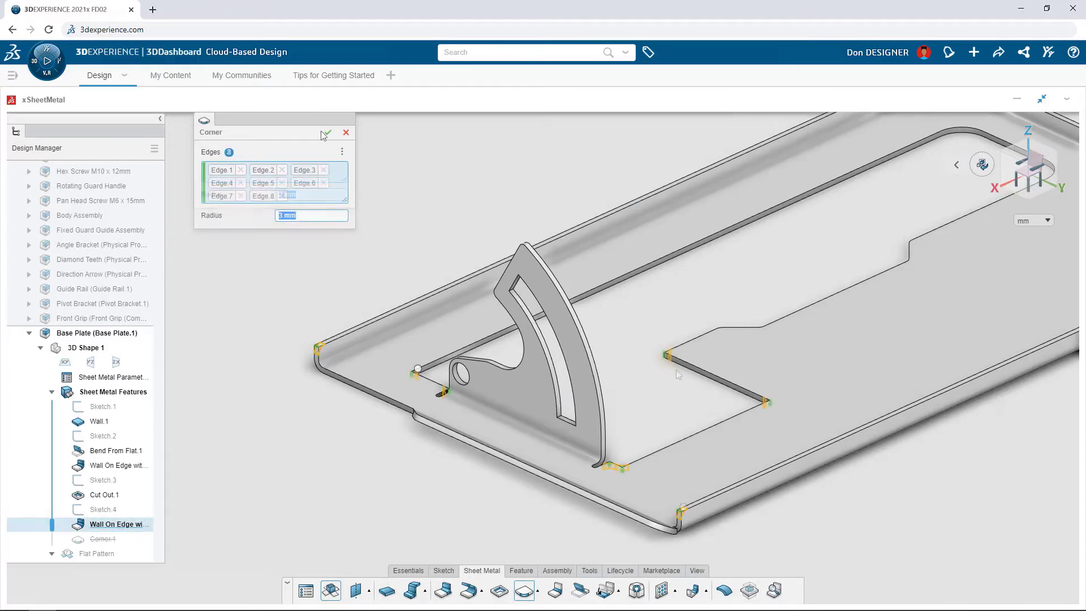
{"action": "left_click", "coordinate": [328, 134]}
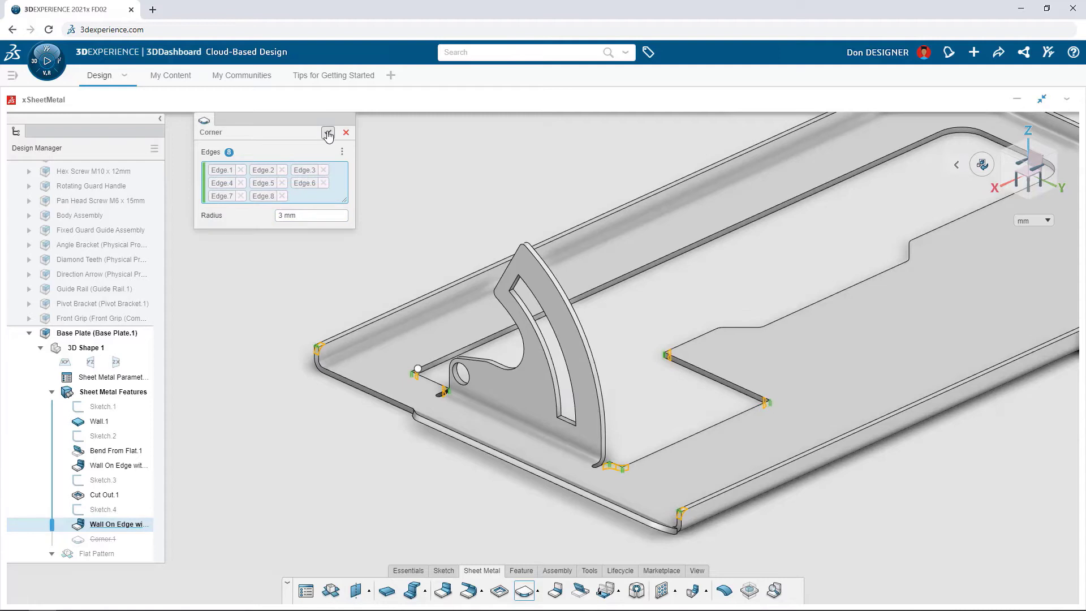
Step: Show the guide rail and project its end face into a new sketch on the side wall's outer face
{"action": "left_click", "coordinate": [117, 290]}
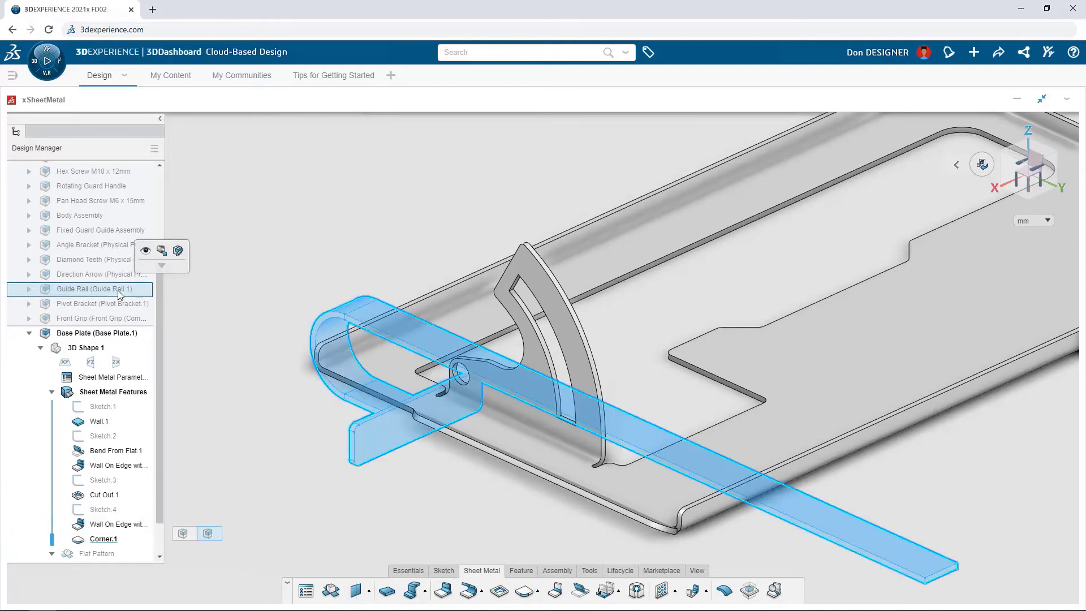
{"action": "left_click", "coordinate": [147, 252]}
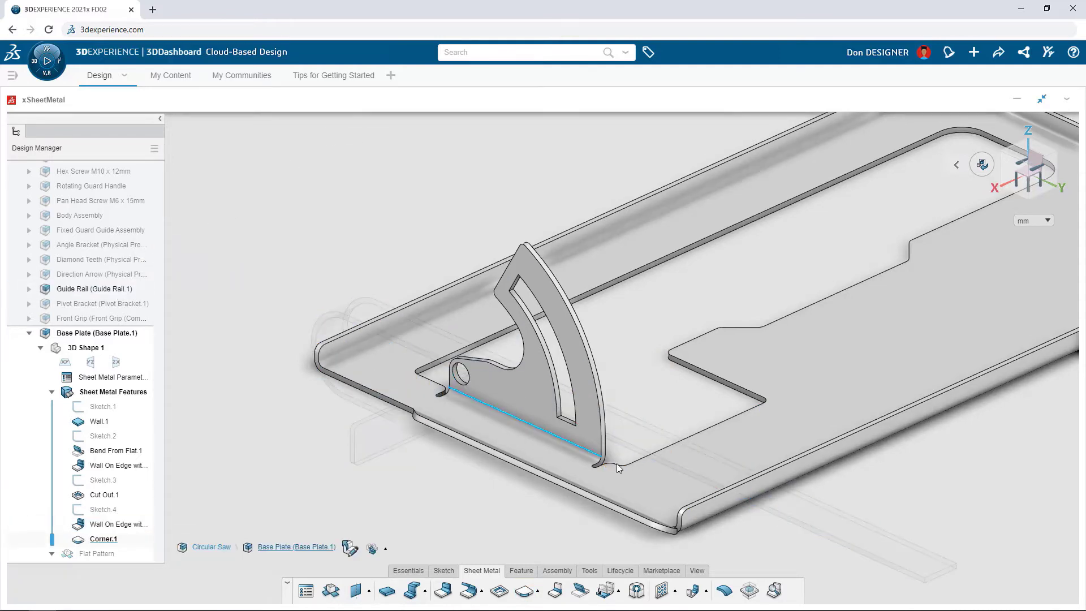
{"action": "left_click", "coordinate": [724, 501]}
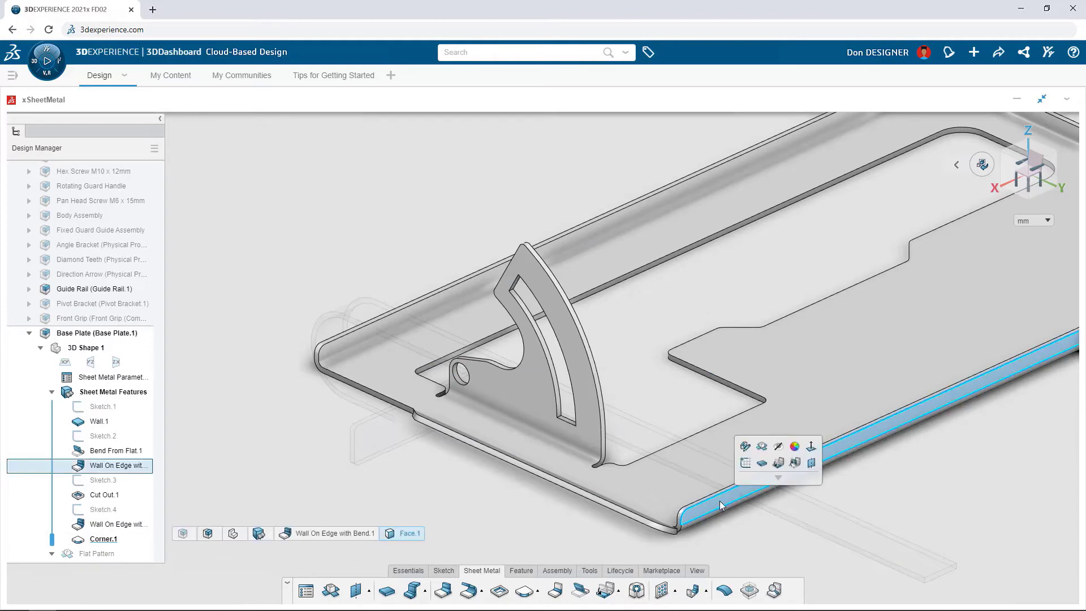
{"action": "left_click", "coordinate": [744, 465]}
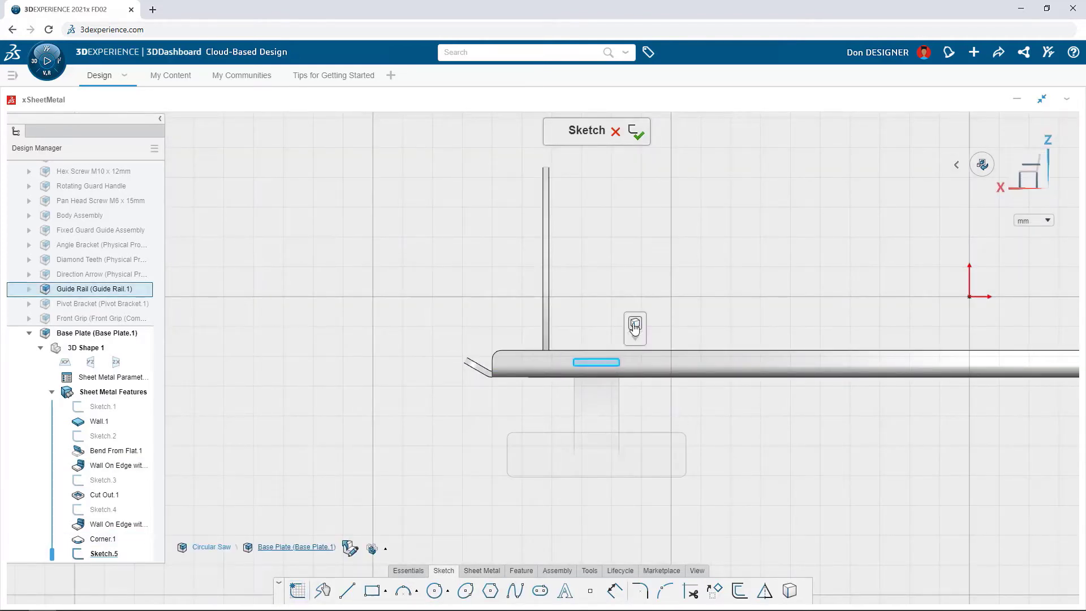
{"action": "left_click", "coordinate": [635, 326]}
Step: Offset the projected guide rail rectangle outward by 1 mm as a closed chain
{"action": "left_click", "coordinate": [739, 590]}
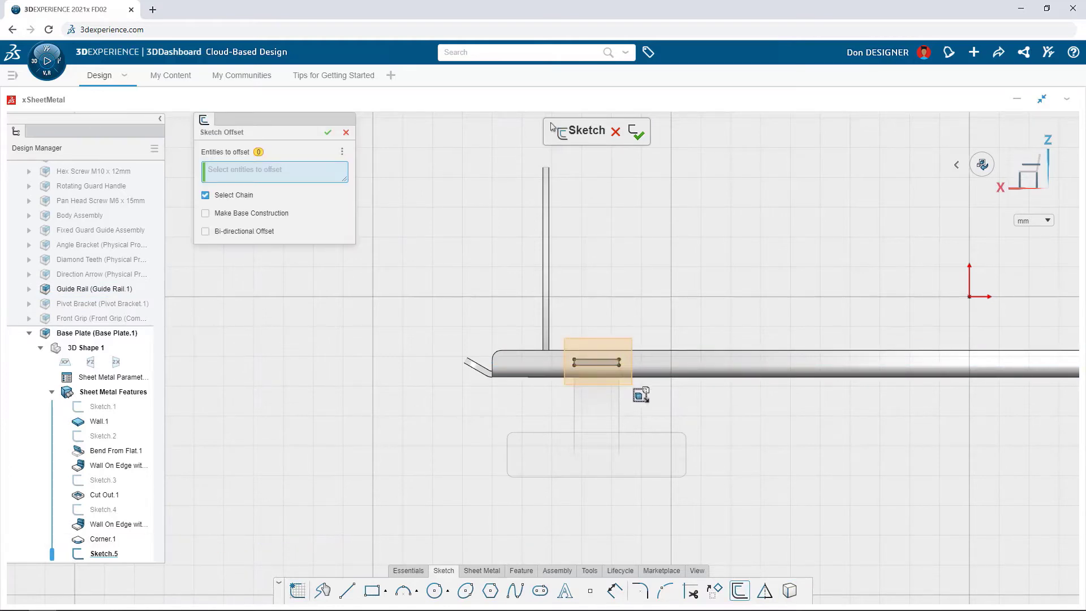
{"action": "left_click", "coordinate": [616, 365]}
{"action": "key", "text": "Return"}
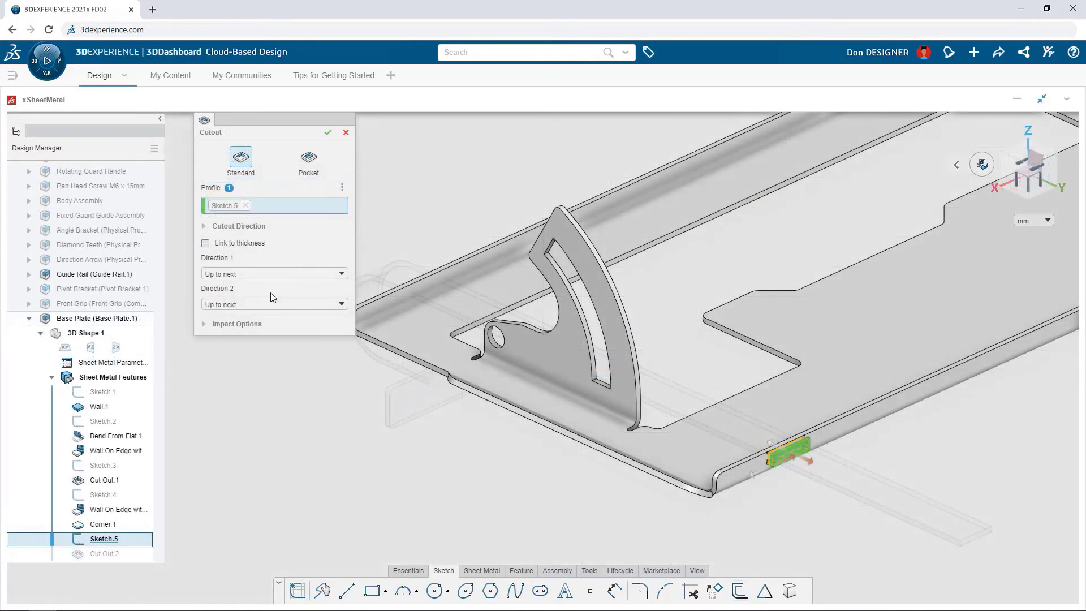
Step: Cut the guide rail slot through both side walls with a Standard cutout, Up to next in direction 1 and Up to last in direction 2
{"action": "left_click", "coordinate": [272, 305]}
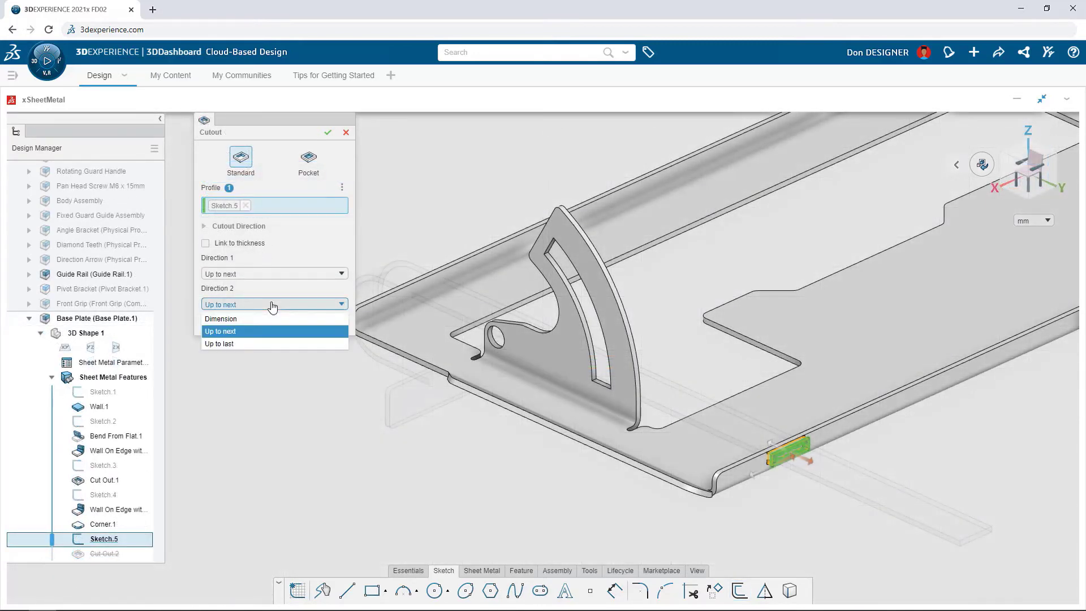
{"action": "left_click", "coordinate": [260, 343]}
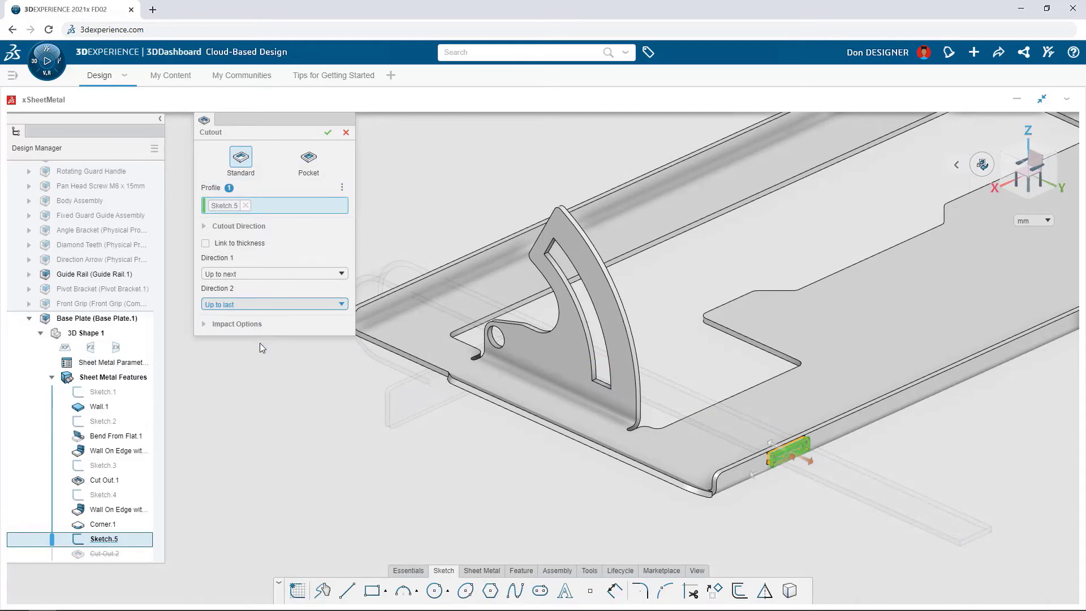
{"action": "left_click", "coordinate": [328, 133]}
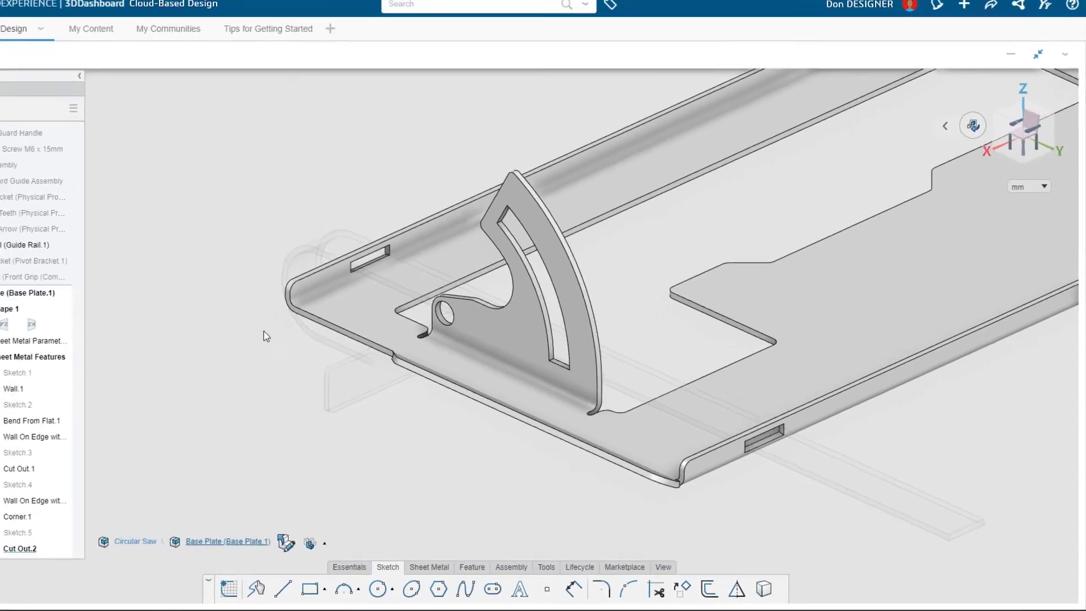
Step: Search for "form" and insert the Guide Rail Form component's geometry into the base plate
{"action": "left_click", "coordinate": [471, 566]}
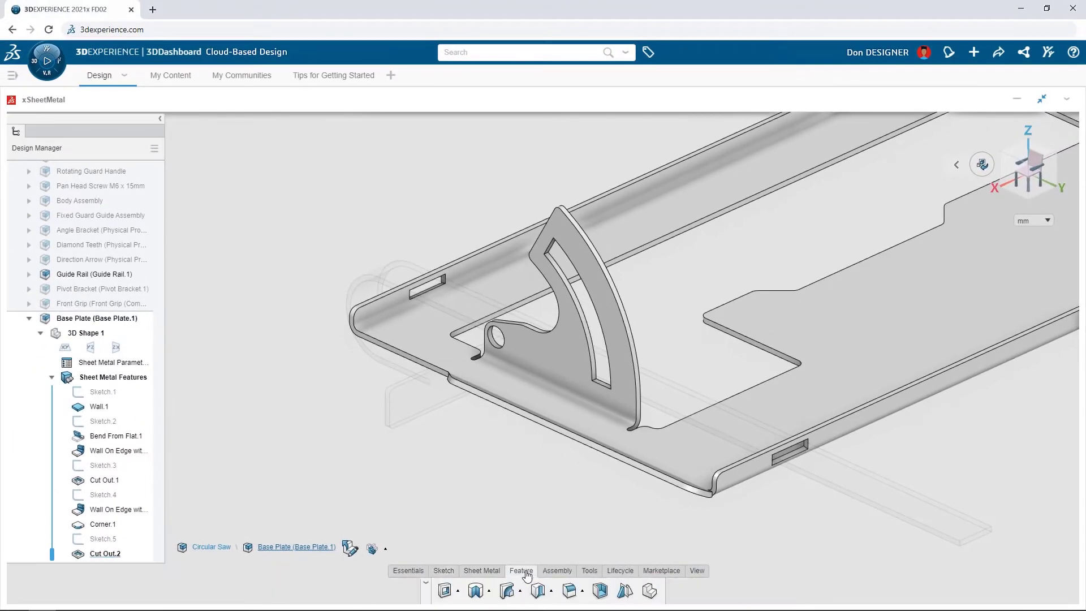
{"action": "left_click", "coordinate": [650, 591]}
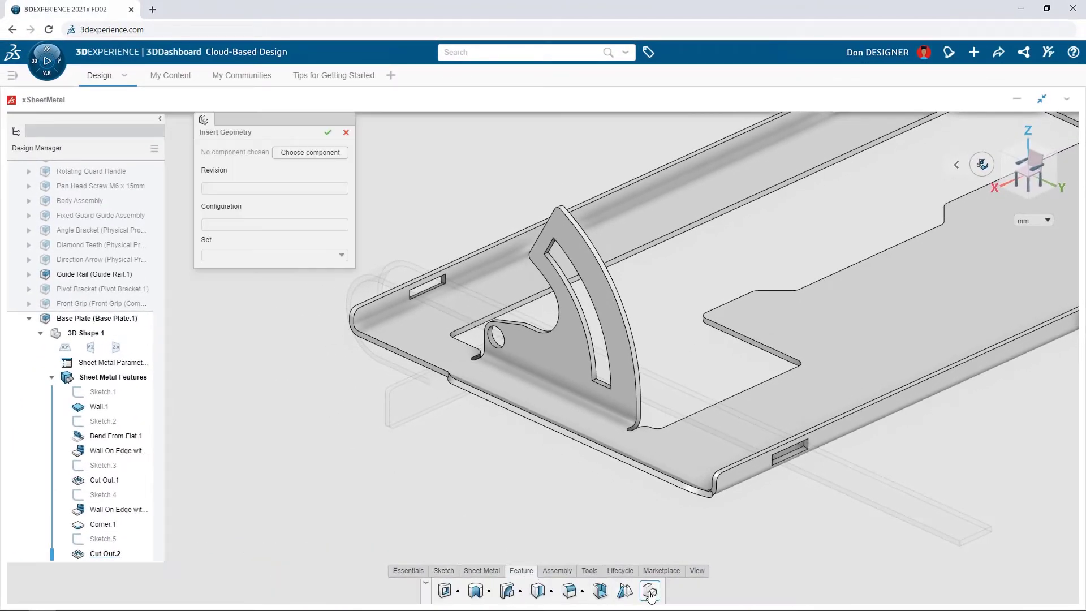
{"action": "left_click", "coordinate": [340, 154]}
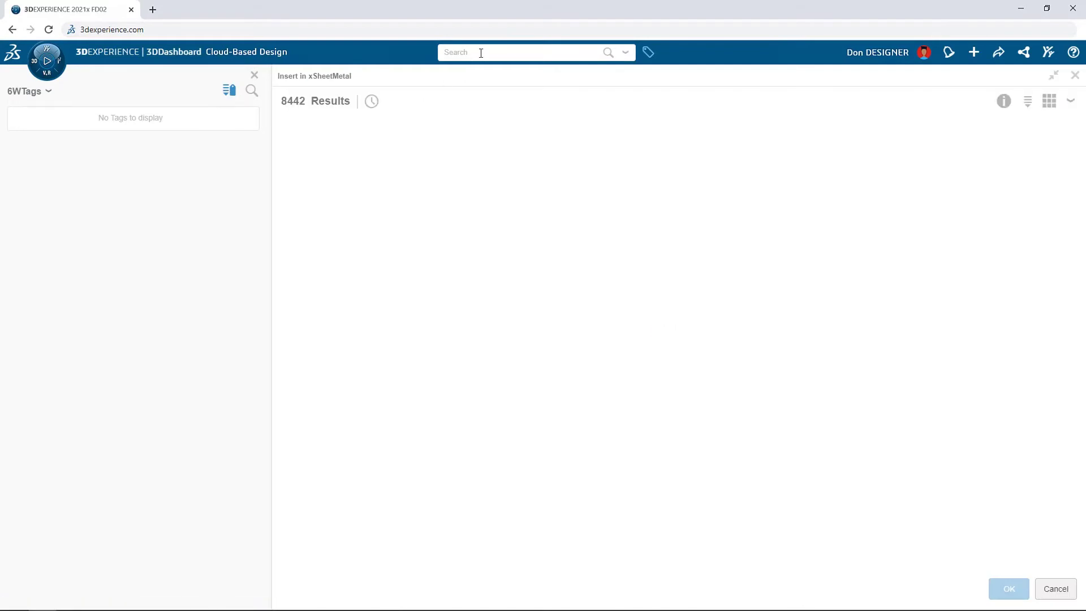
{"action": "left_click", "coordinate": [481, 52]}
{"action": "type", "text": "form"}
{"action": "key", "text": "Return"}
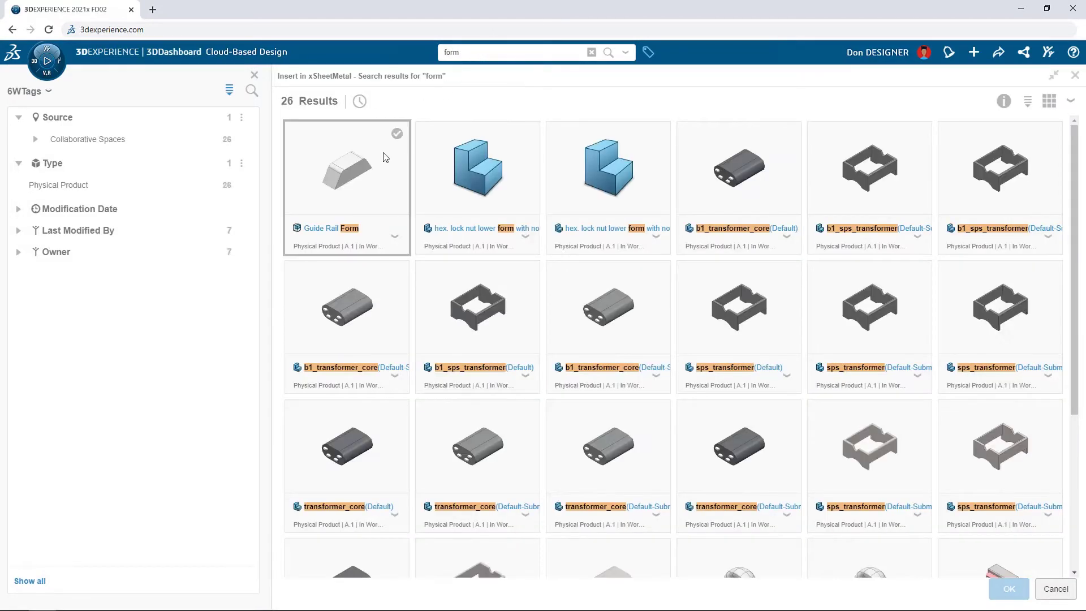
{"action": "double_click", "coordinate": [367, 192]}
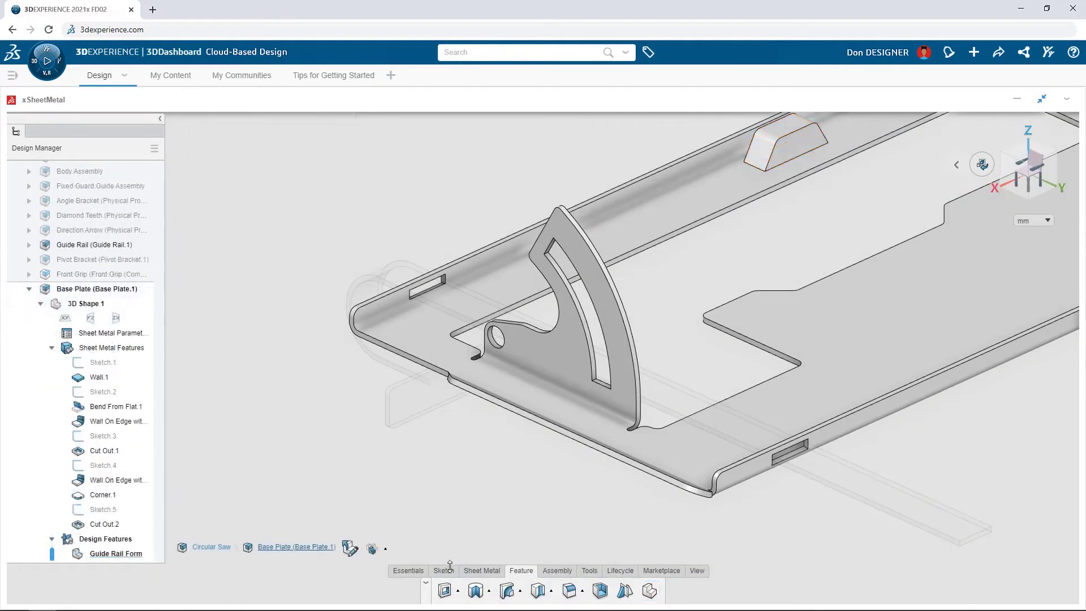
Step: Sketch a single point on the base plate's upper face near the guide rail slot to position the stamp
{"action": "left_click", "coordinate": [451, 569]}
{"action": "left_click", "coordinate": [590, 591]}
{"action": "left_click", "coordinate": [694, 456]}
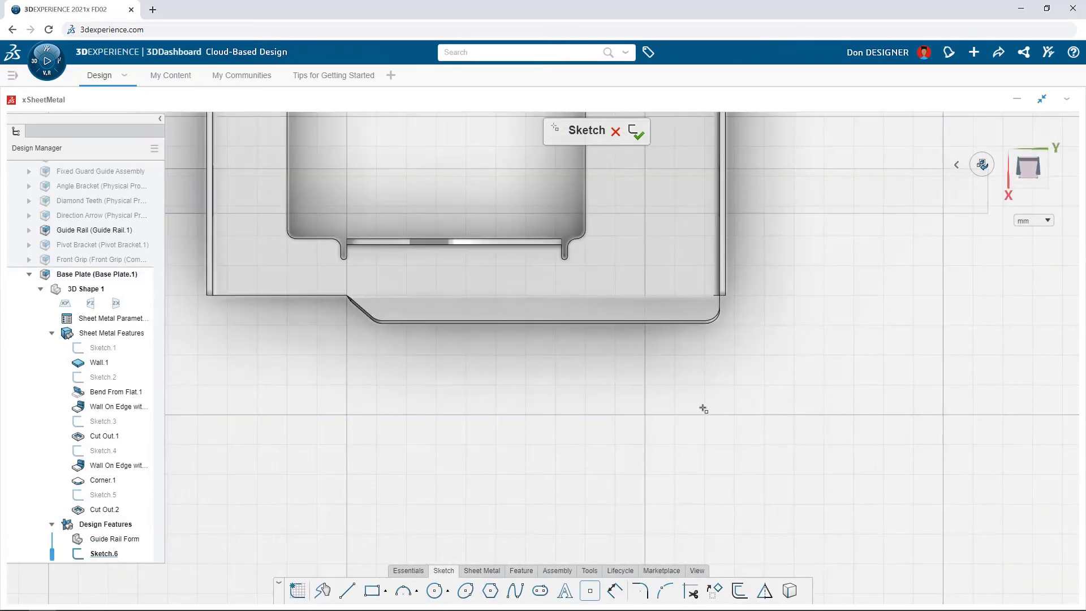
{"action": "left_click", "coordinate": [650, 191]}
{"action": "left_click", "coordinate": [636, 134]}
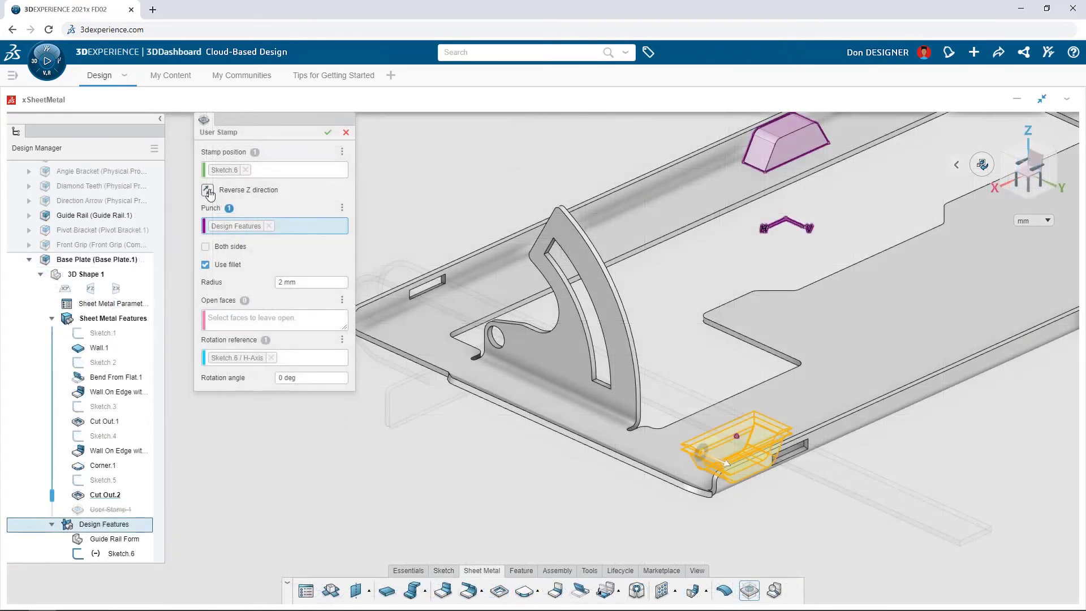
Step: Create a User Stamp at the sketched point using the Guide Rail Form as punch, with reversed Z direction, no fillet and the form's side face open
{"action": "left_click", "coordinate": [209, 191]}
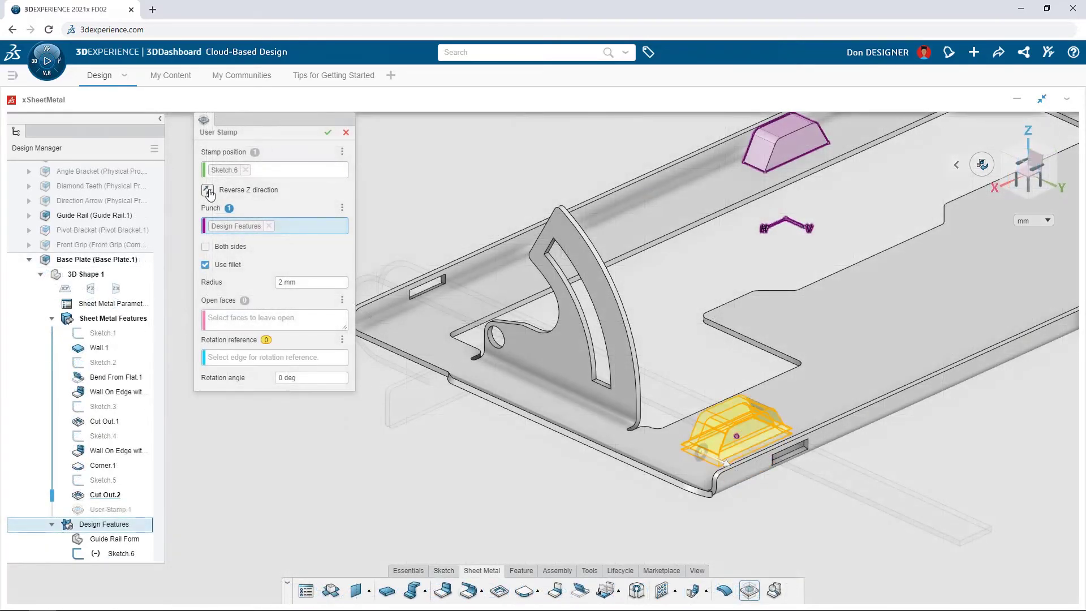
{"action": "left_click", "coordinate": [205, 265]}
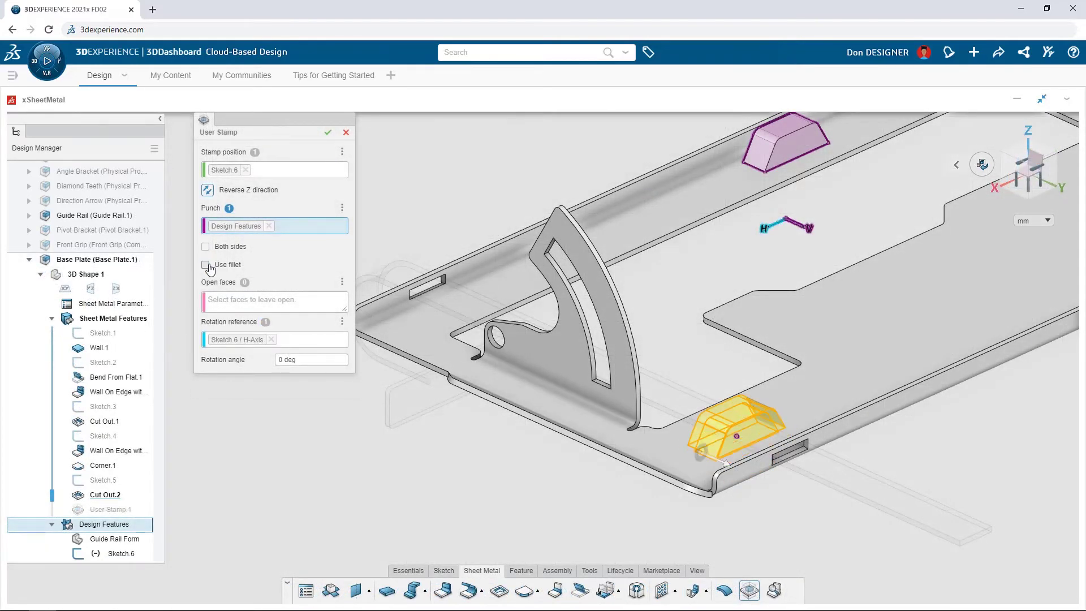
{"action": "left_click", "coordinate": [228, 306]}
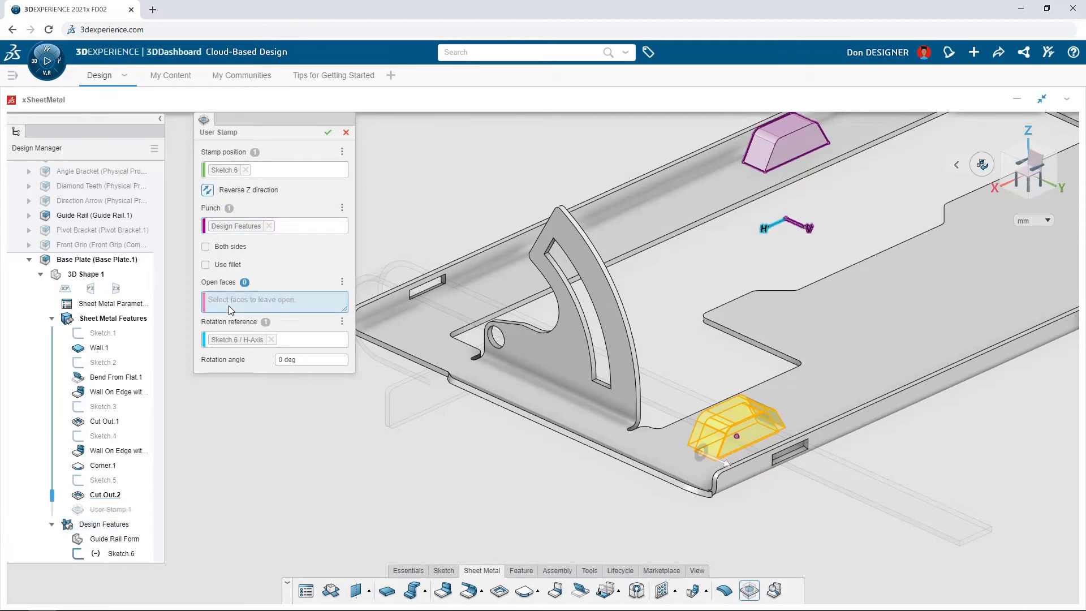
{"action": "left_click", "coordinate": [791, 150]}
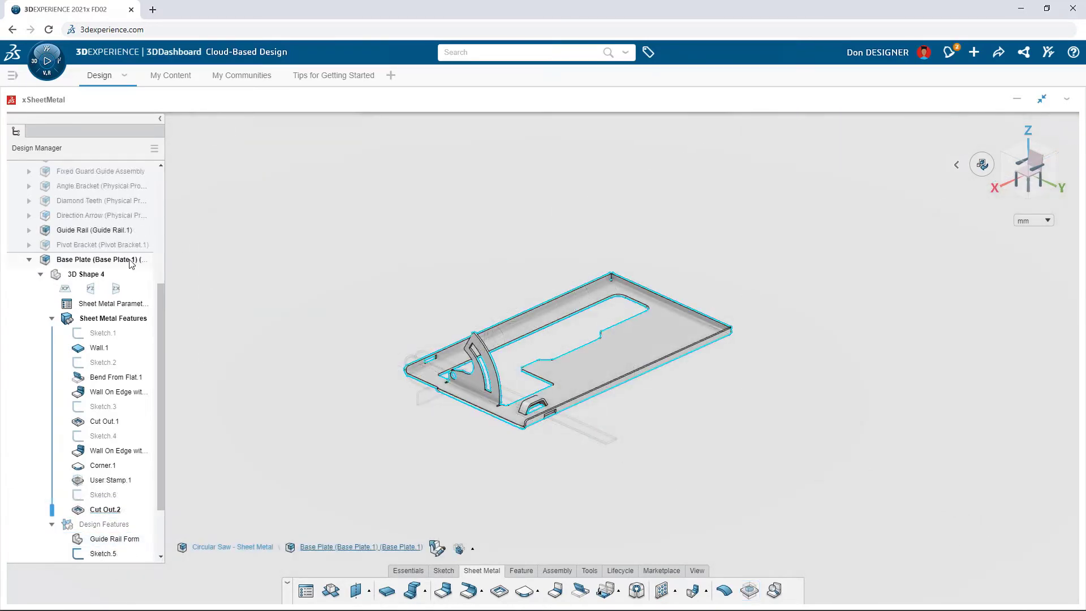
Step: Filter the materials for "galvanized" and apply the Metal_Galvanized_Rough_Recolor covering material to the base plate
{"action": "left_click", "coordinate": [108, 259]}
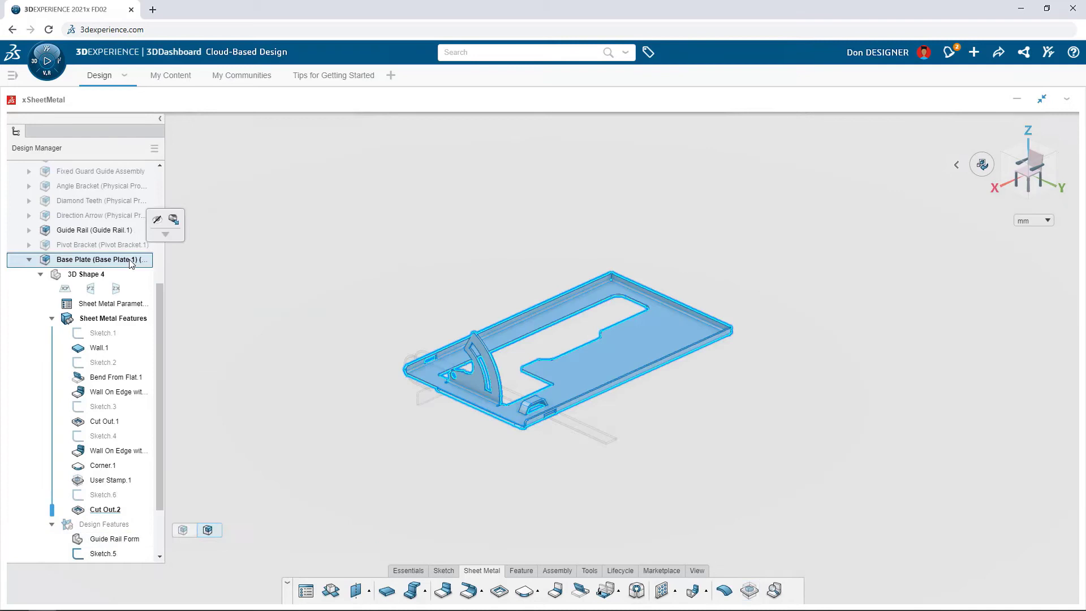
{"action": "left_click", "coordinate": [175, 224]}
{"action": "left_click_drag", "start_coordinate": [537, 189], "coordinate": [257, 128]}
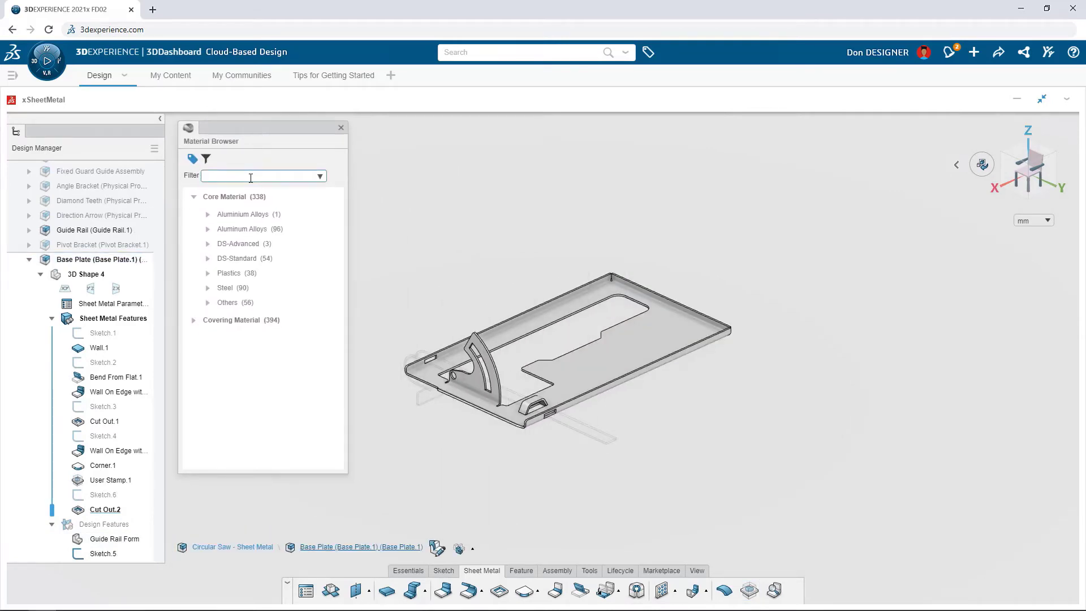
{"action": "key", "text": "Return"}
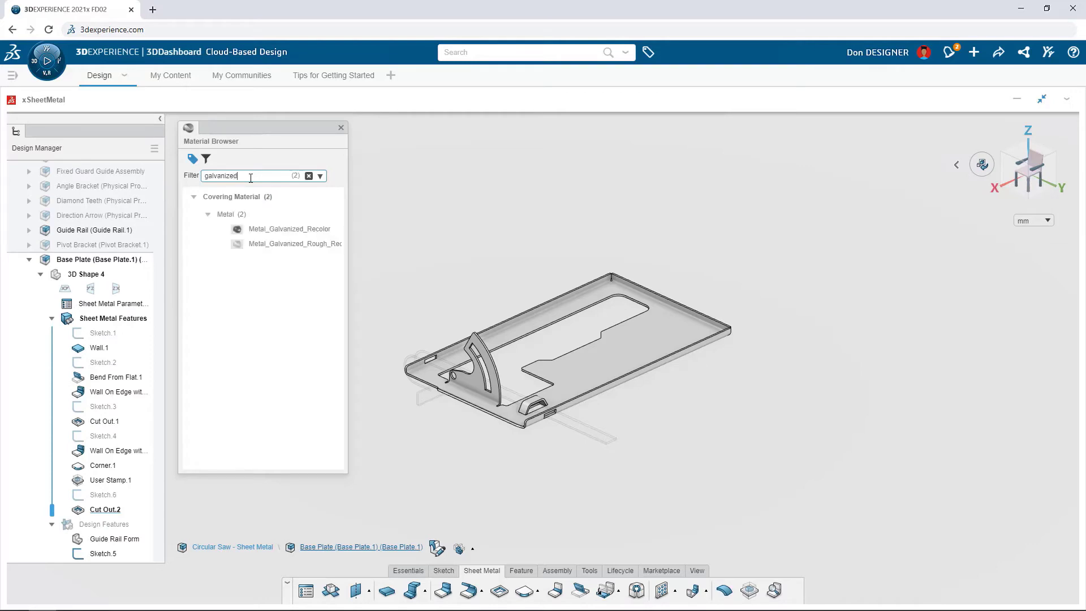
{"action": "left_click_drag", "start_coordinate": [277, 244], "coordinate": [650, 341]}
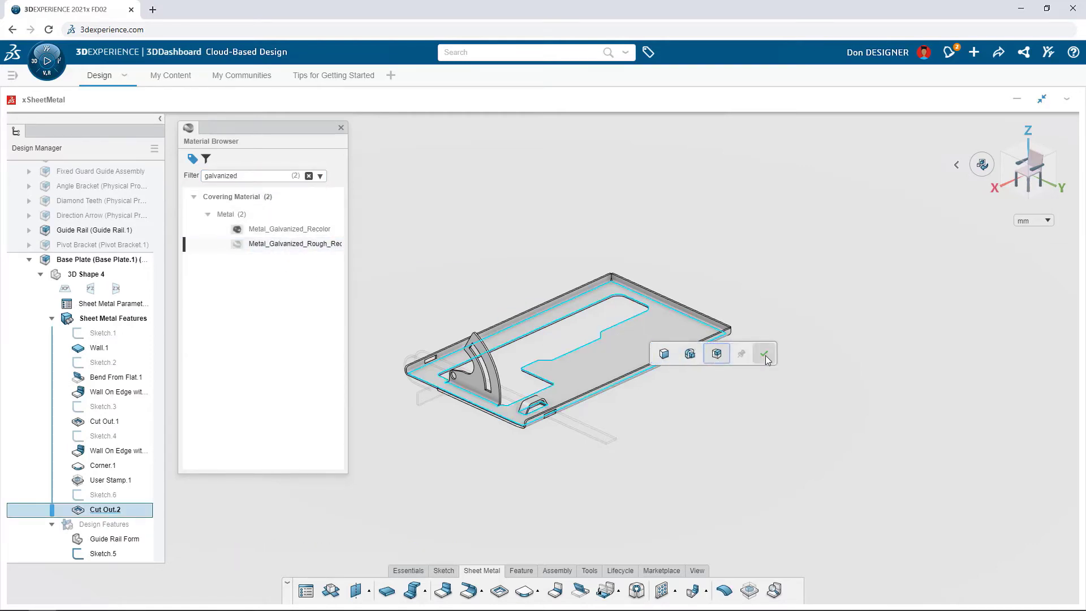
{"action": "left_click", "coordinate": [764, 355]}
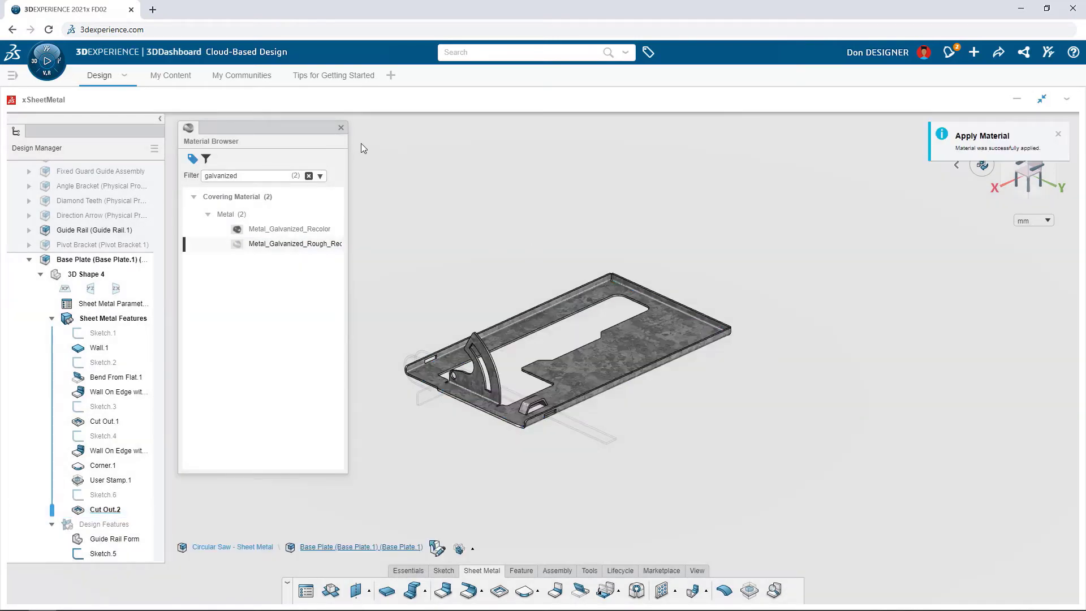
{"action": "left_click", "coordinate": [341, 128]}
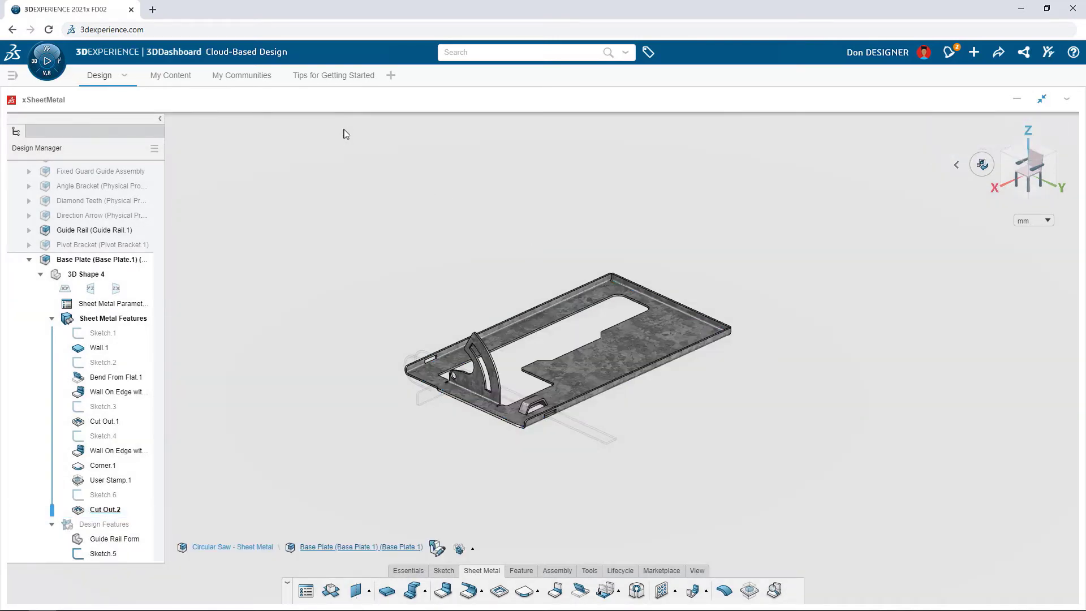
Step: Save the base plate's flat pattern as a DXF named Base Plate in the My Files folder of 3DDrive, including bend lines and user stamps
{"action": "left_click", "coordinate": [589, 571]}
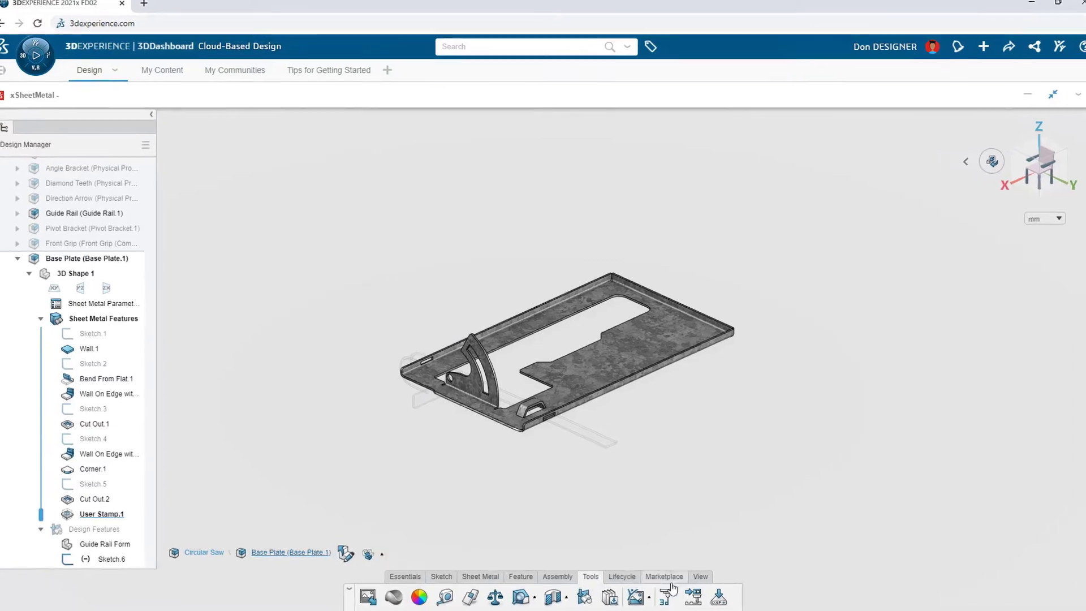
{"action": "left_click", "coordinate": [667, 590]}
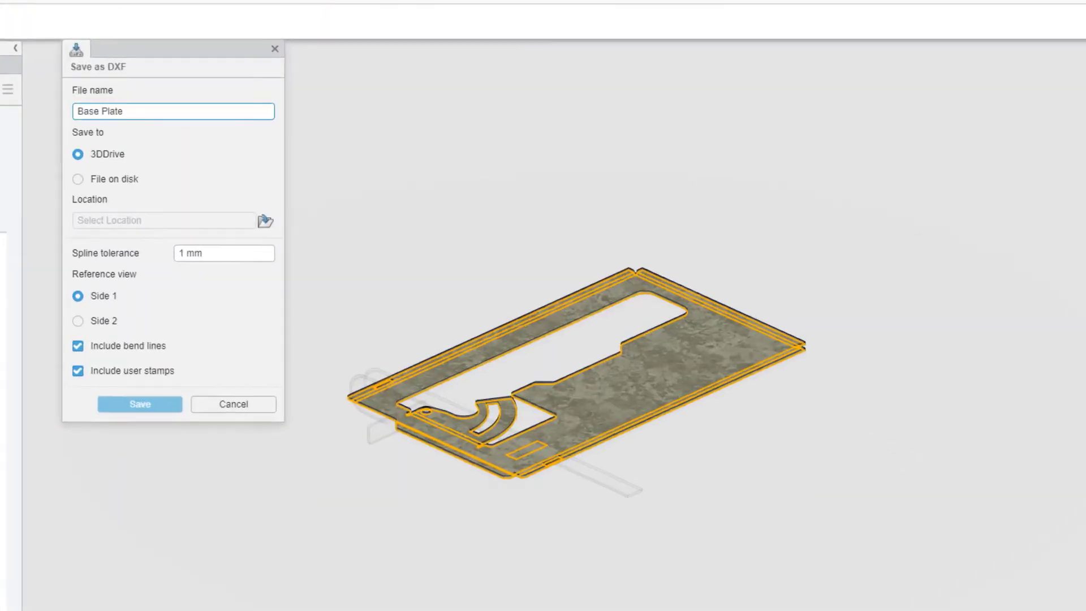
{"action": "left_click", "coordinate": [265, 221]}
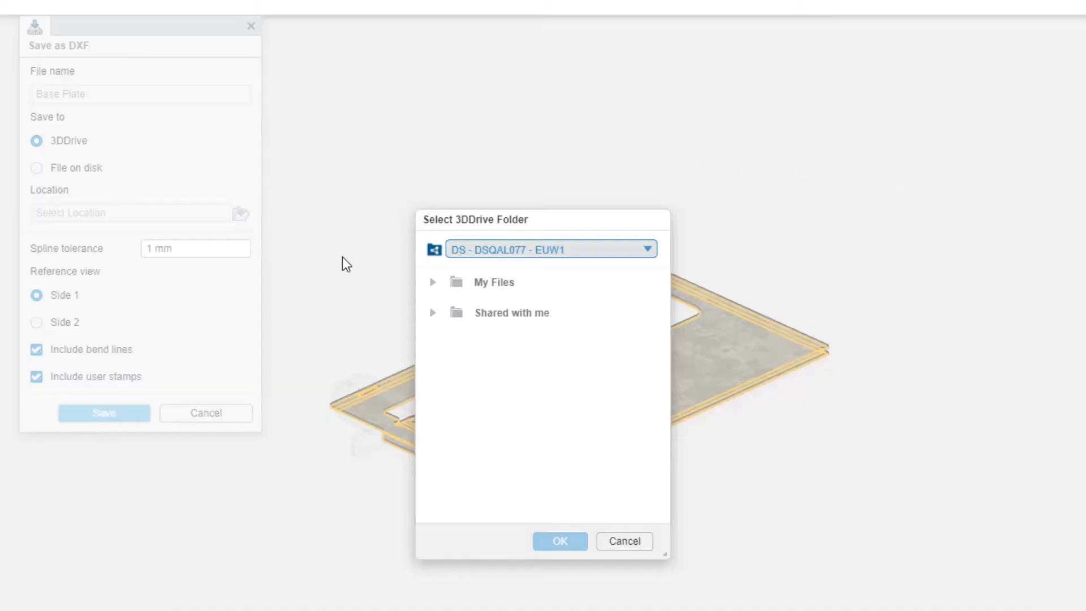
{"action": "left_click", "coordinate": [509, 291]}
{"action": "left_click", "coordinate": [561, 542]}
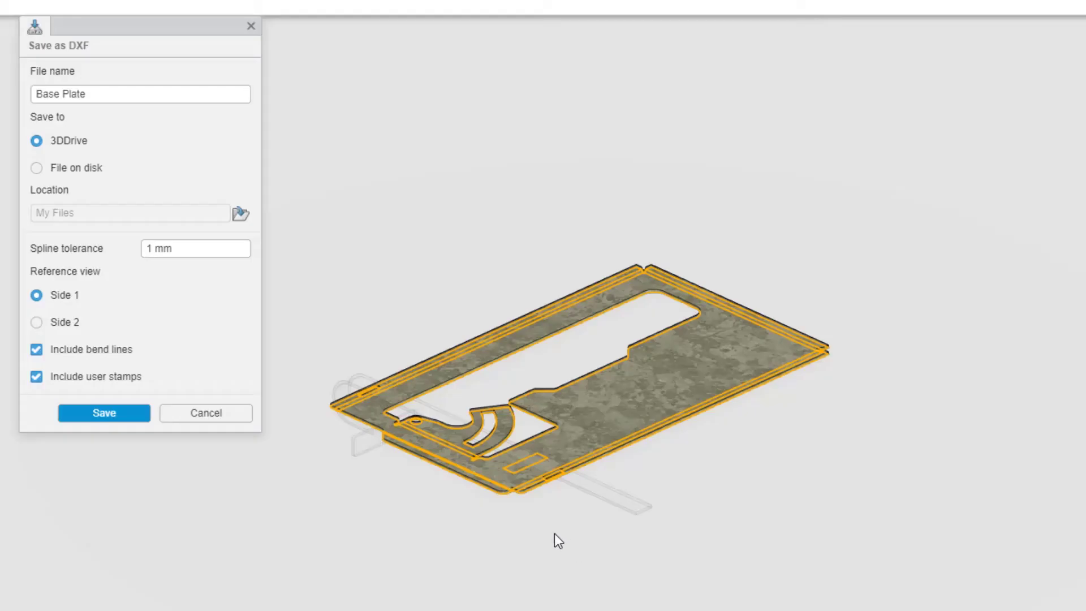
{"action": "left_click", "coordinate": [118, 414]}
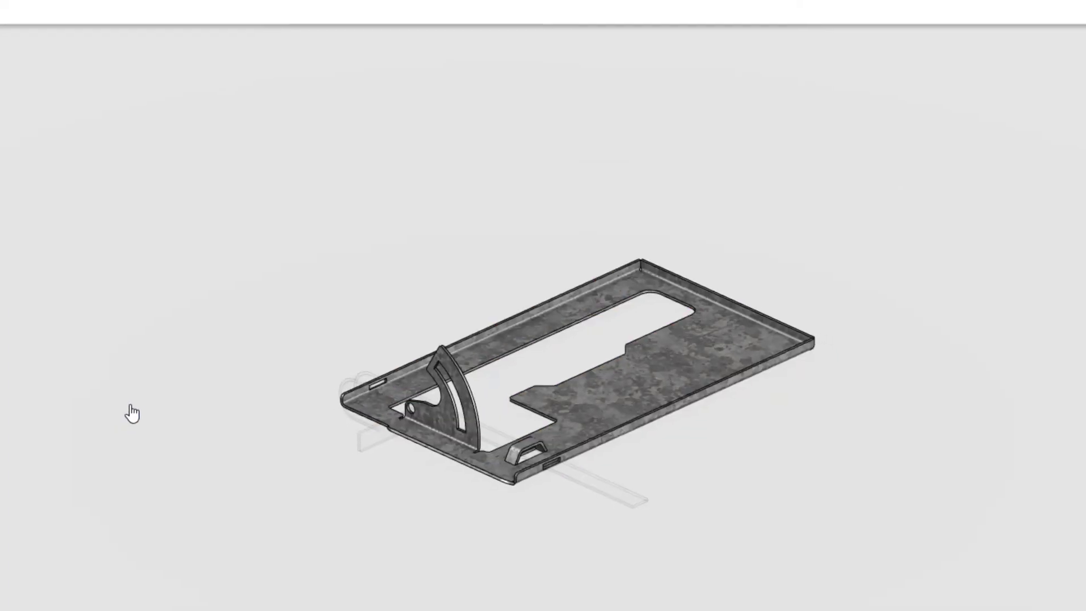
Step: Switch to 3DDrive and open Base Plate.dxf from My Files for viewing
{"action": "left_click", "coordinate": [7, 40]}
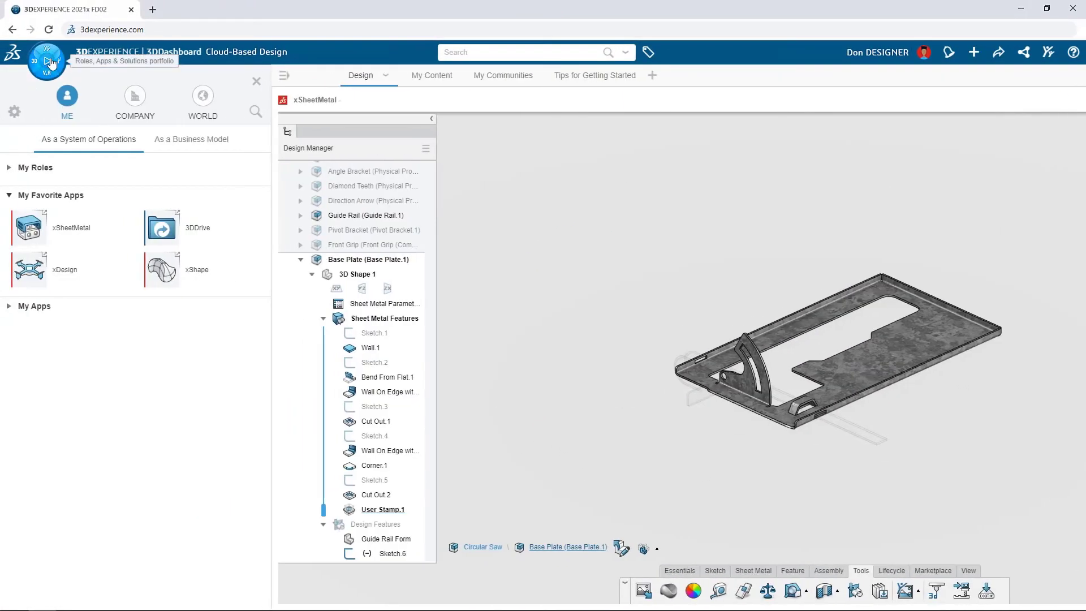
{"action": "left_click", "coordinate": [191, 245]}
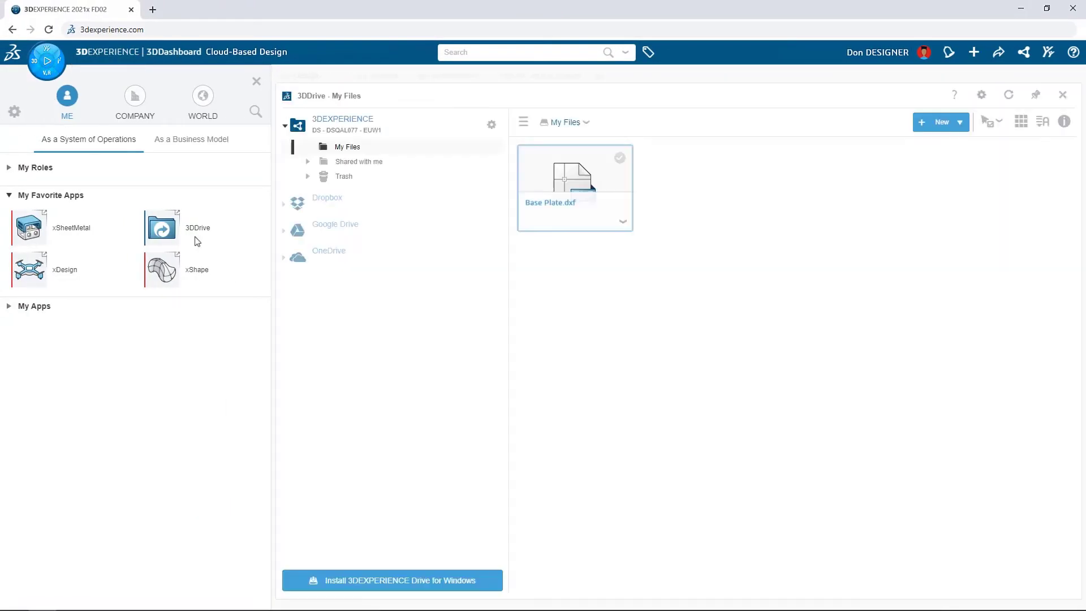
{"action": "double_click", "coordinate": [571, 181]}
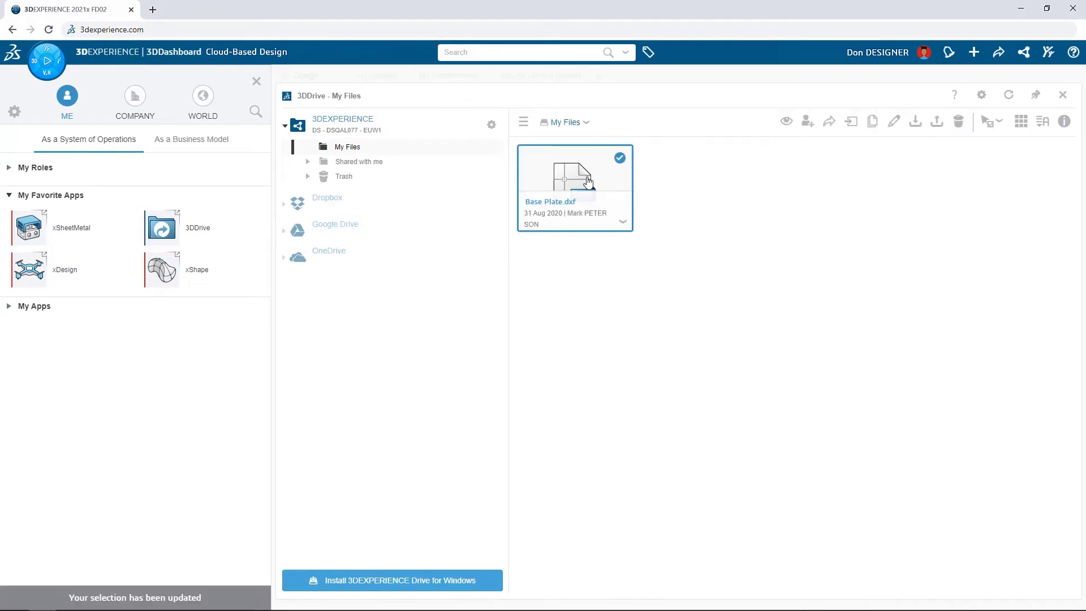
{"action": "left_click", "coordinate": [257, 82]}
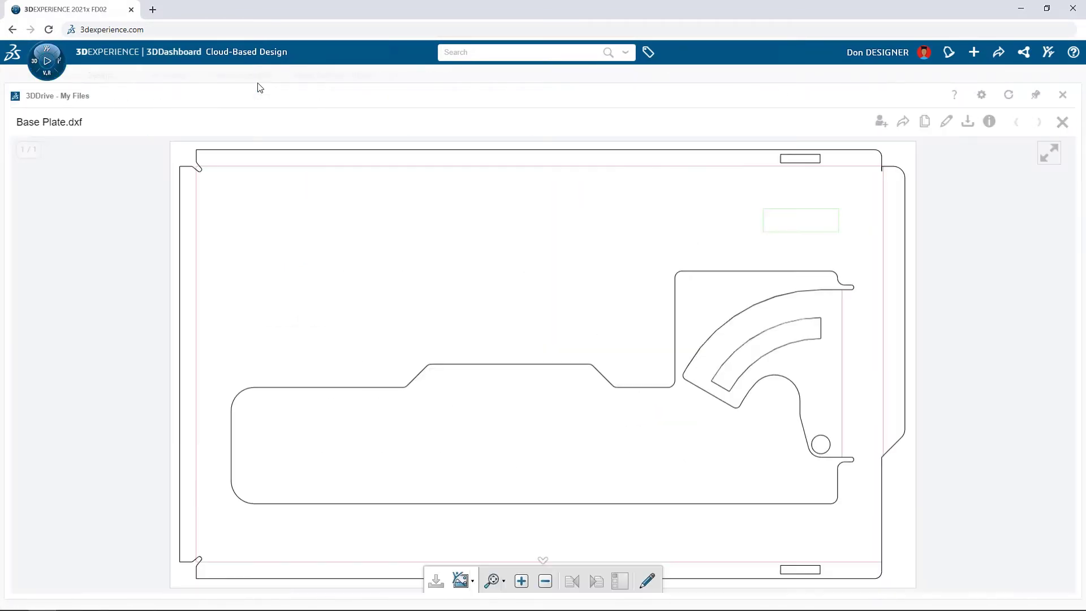
Step: Mark up the DXF with a red arrow at the upper corner notch and green circles and a check mark at the bracket's bend reliefs
{"action": "left_click", "coordinate": [647, 579]}
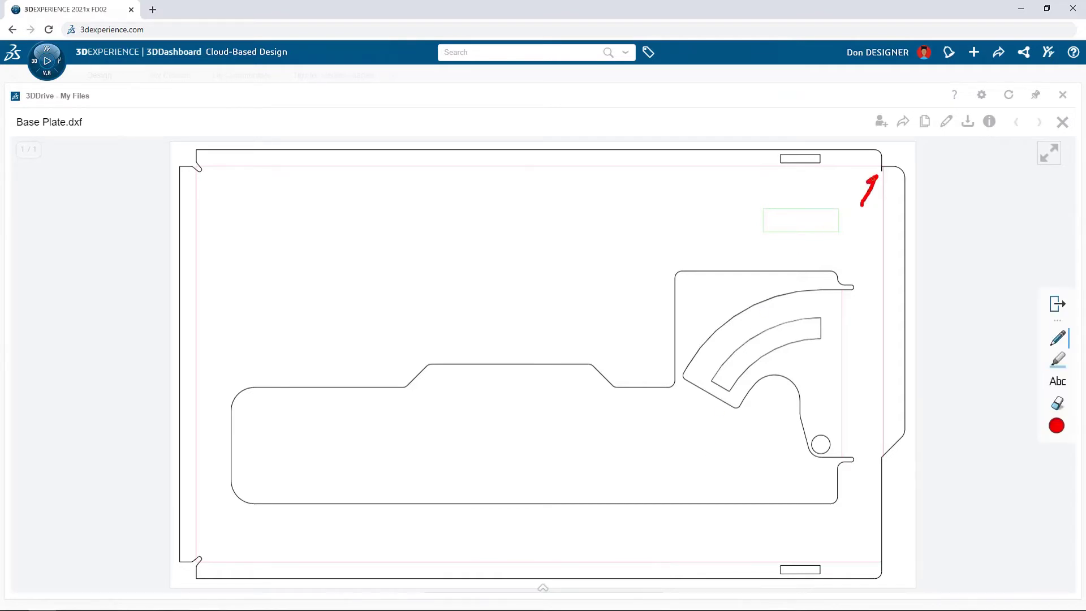
{"action": "left_click", "coordinate": [1057, 426]}
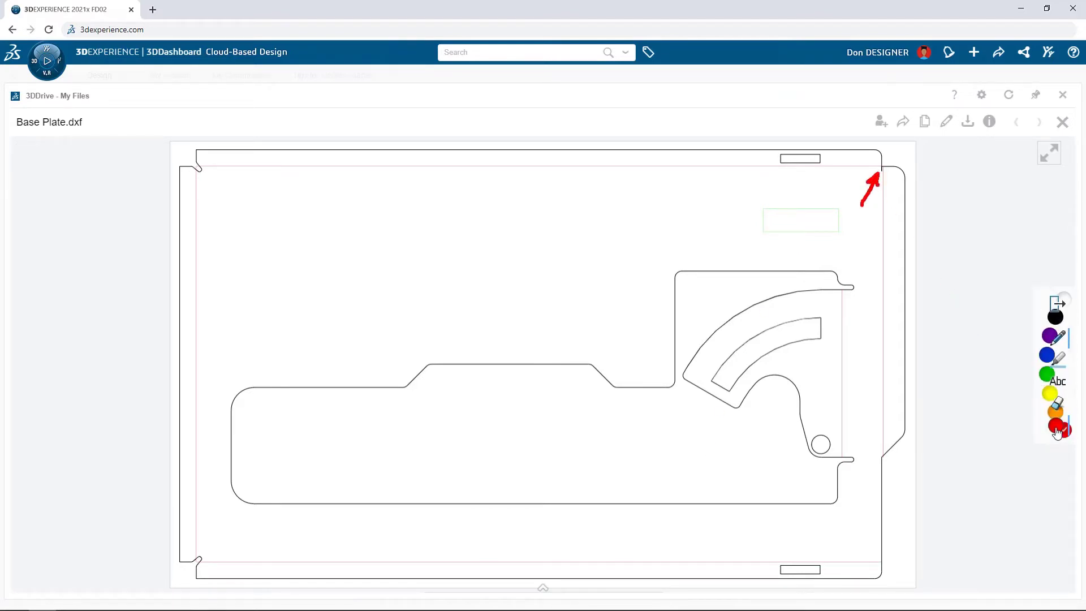
{"action": "left_click", "coordinate": [1017, 376]}
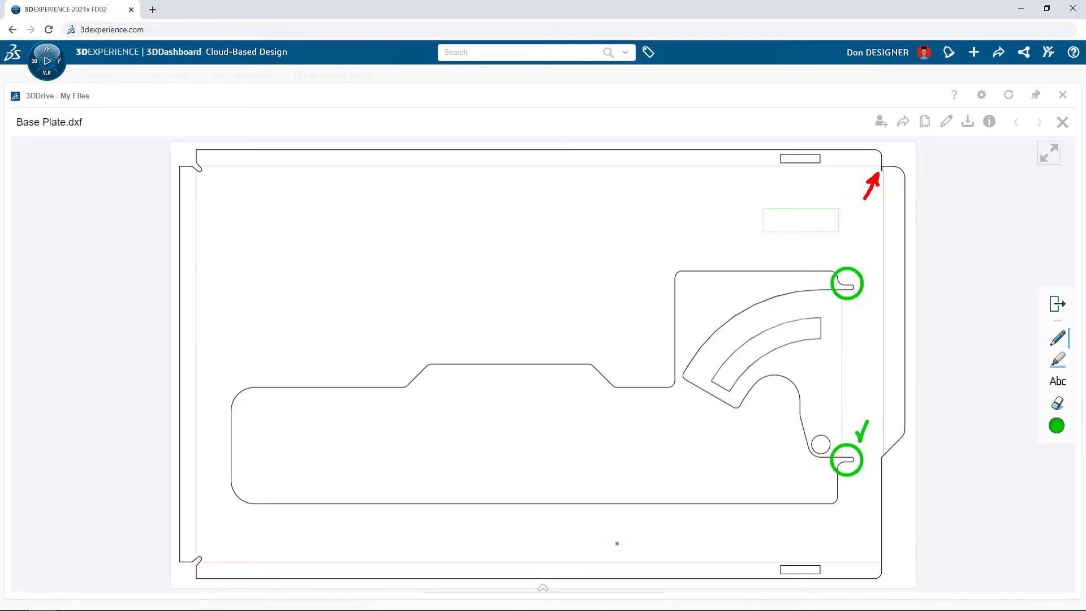
{"action": "left_click", "coordinate": [542, 587]}
{"action": "left_click", "coordinate": [472, 583]}
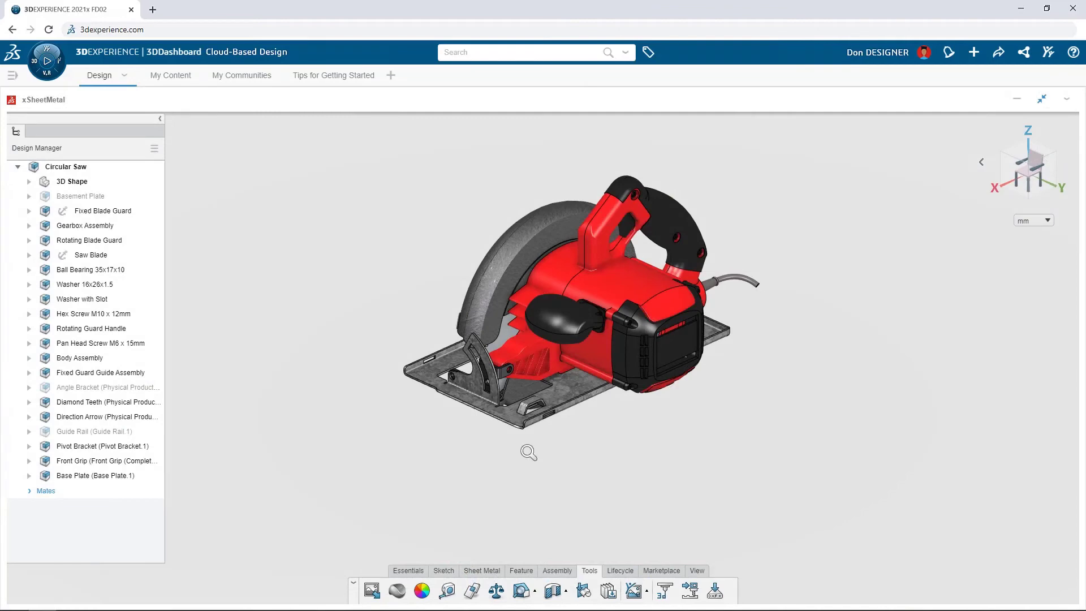
Step: Activate the Pivot Bracket, convert it to sheet metal with Recognize using its large planar face as reference, and unfold it
{"action": "left_click_drag", "start_coordinate": [529, 452], "coordinate": [522, 310]}
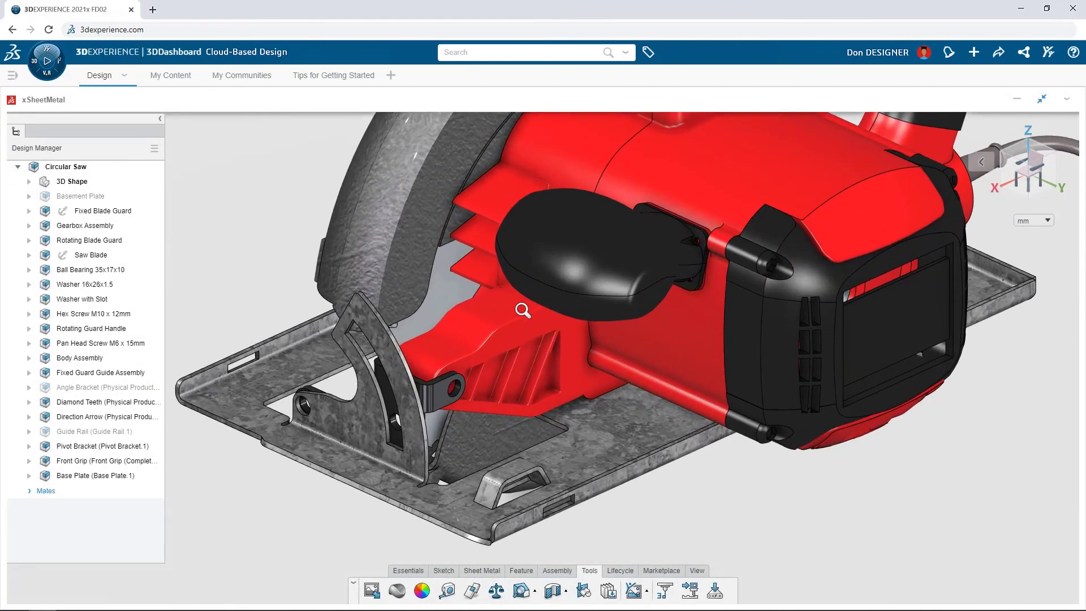
{"action": "double_click", "coordinate": [439, 399]}
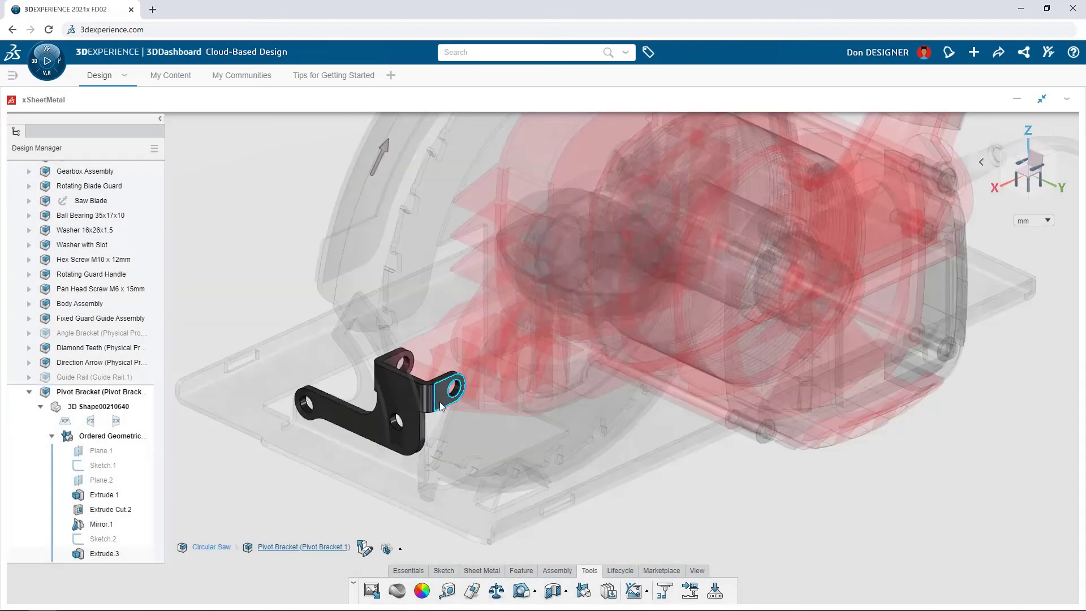
{"action": "left_click", "coordinate": [482, 571]}
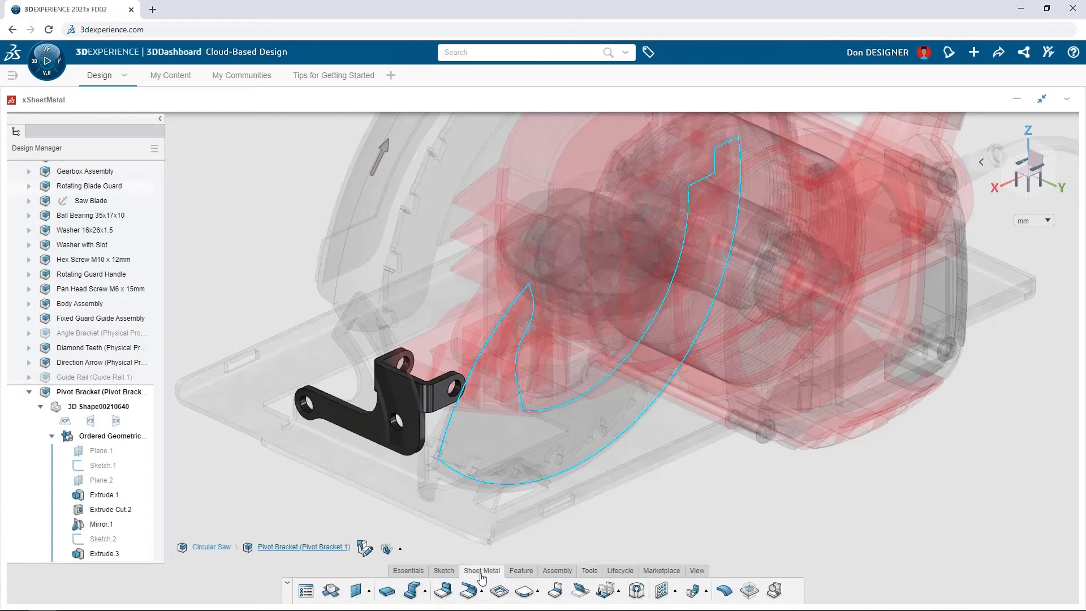
{"action": "left_click", "coordinate": [774, 591]}
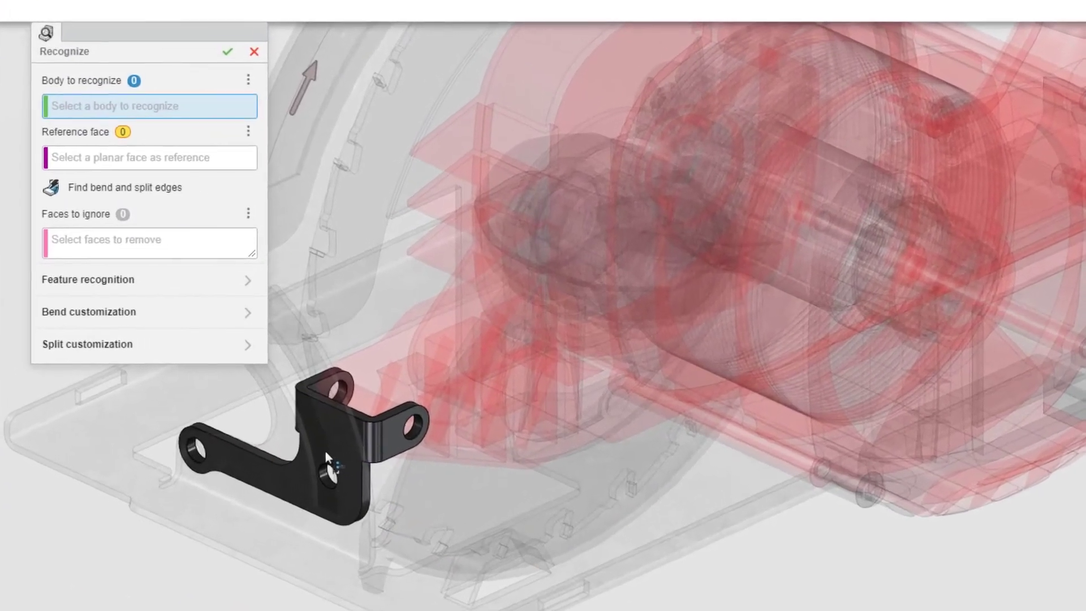
{"action": "left_click", "coordinate": [321, 449]}
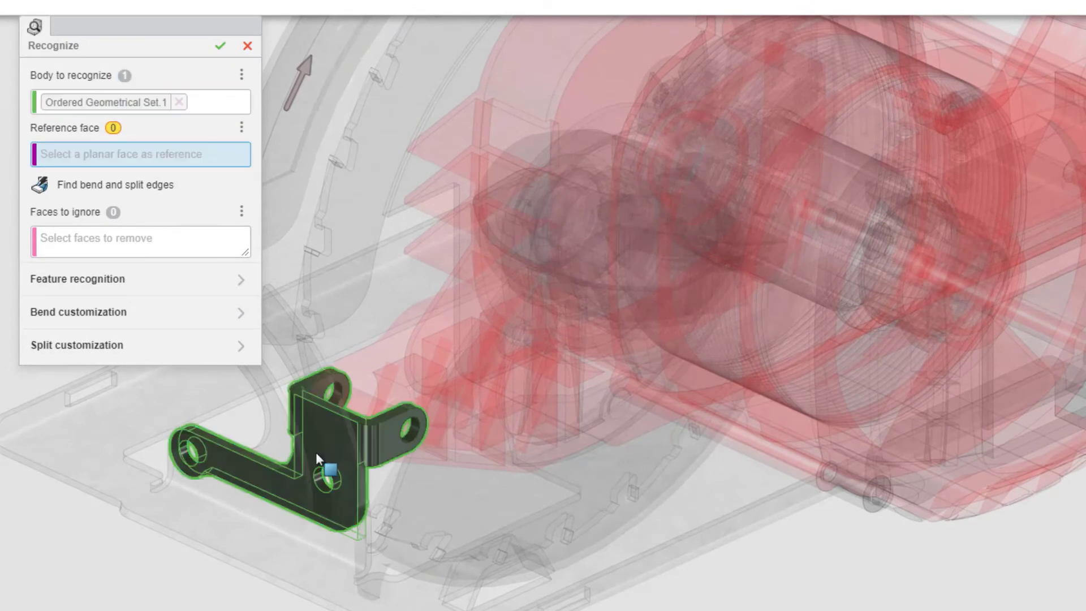
{"action": "left_click", "coordinate": [315, 452]}
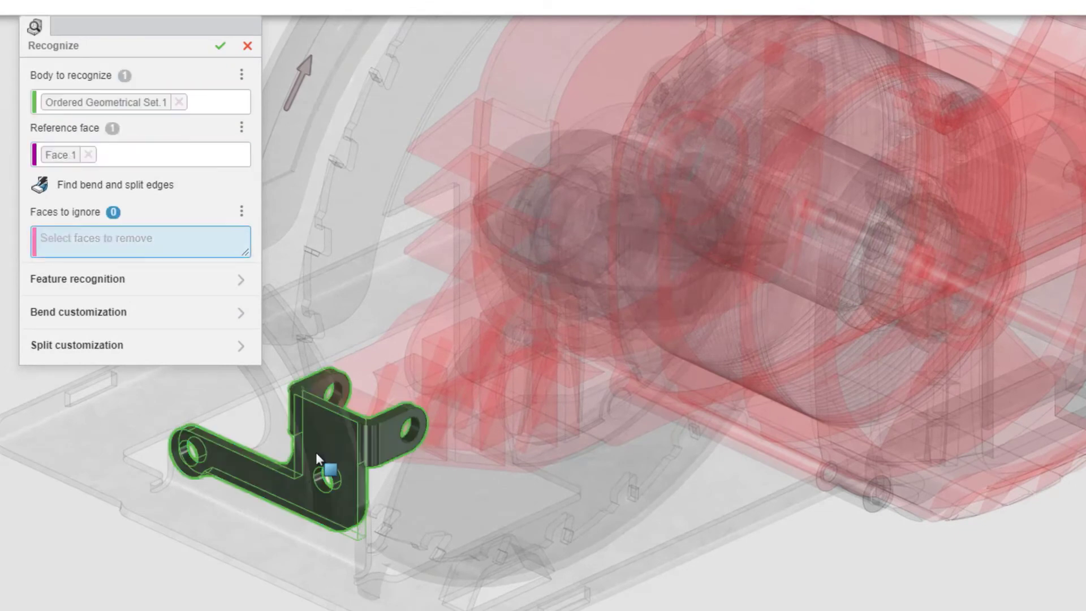
{"action": "left_click", "coordinate": [221, 47]}
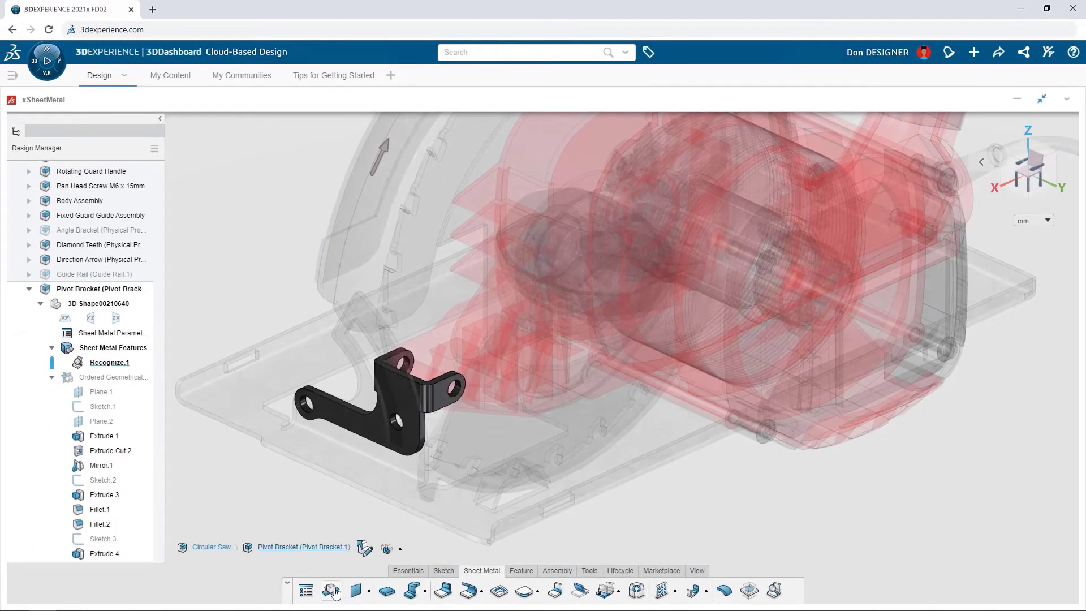
{"action": "left_click", "coordinate": [334, 592]}
{"action": "left_click", "coordinate": [364, 548]}
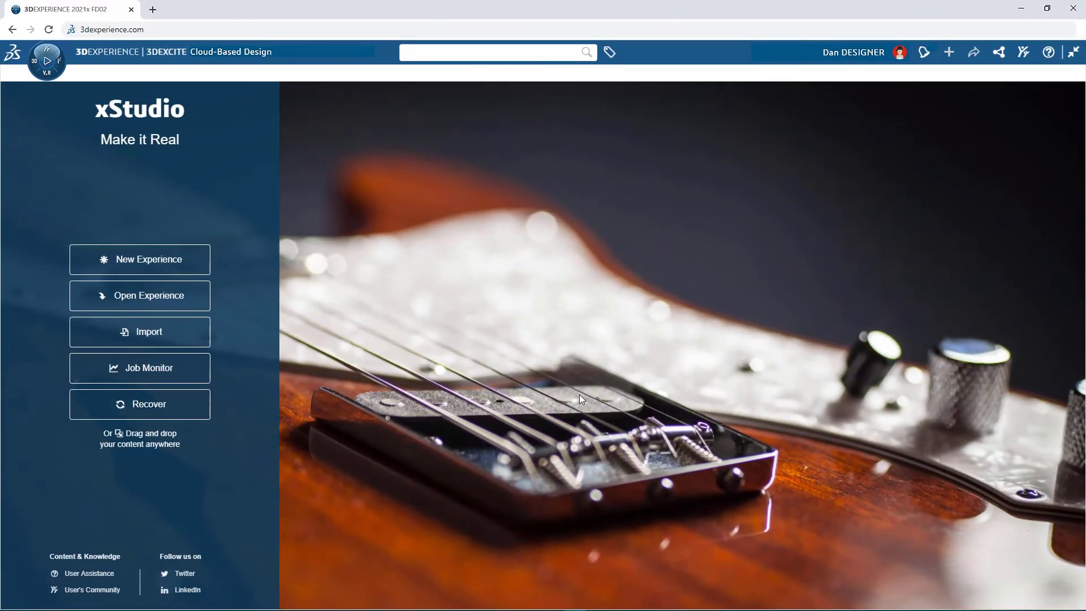
Step: Start a new experience in xStudio with the Circular Saw product and show the list of its materials
{"action": "left_click", "coordinate": [179, 266]}
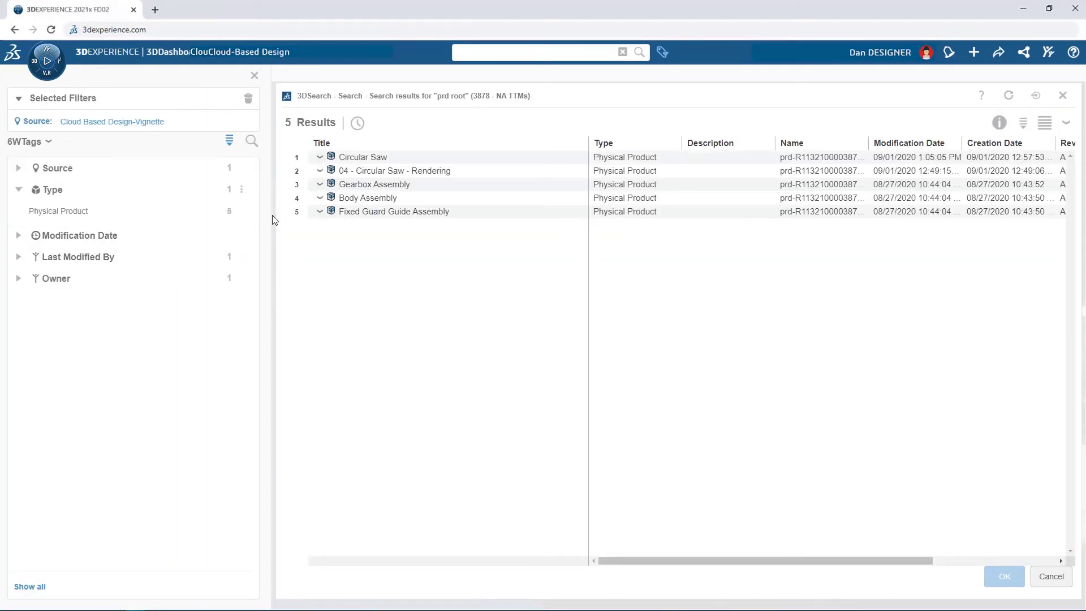
{"action": "left_click", "coordinate": [366, 157]}
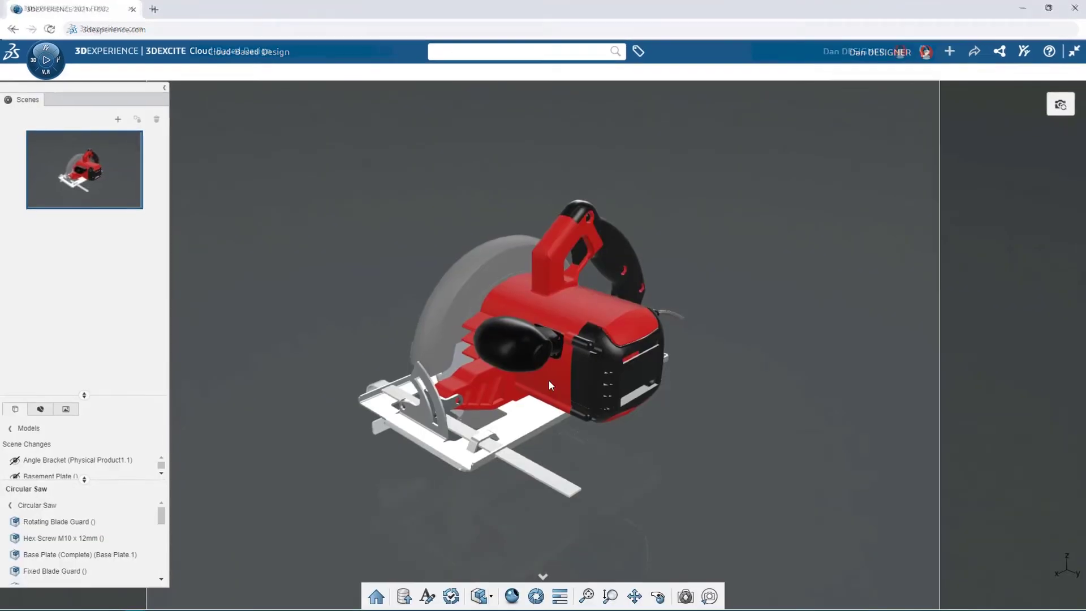
{"action": "middle_click_drag", "start_coordinate": [364, 294], "coordinate": [894, 202]}
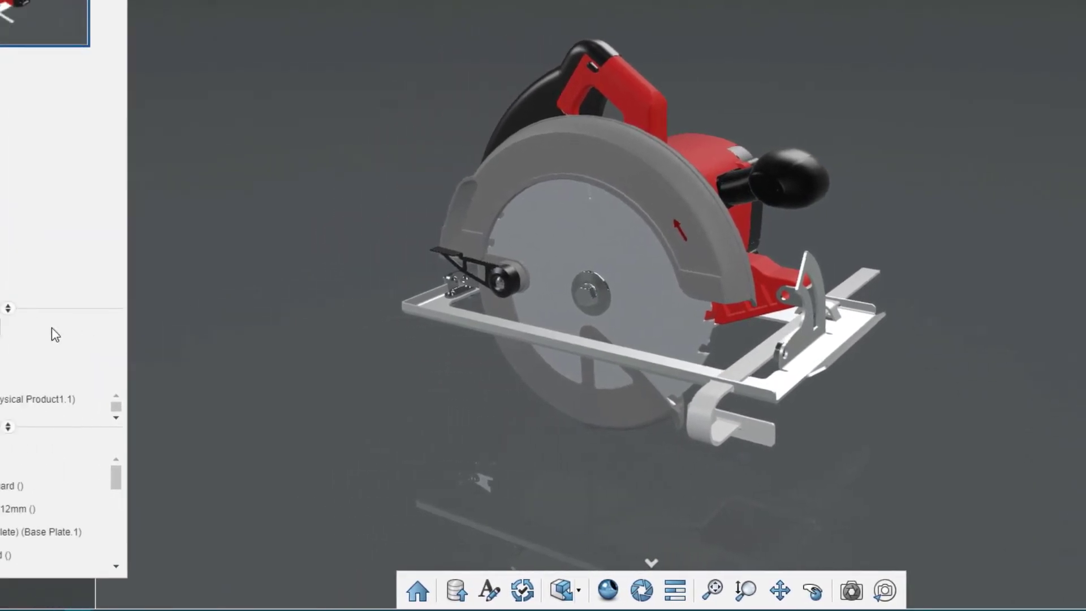
{"action": "left_click", "coordinate": [59, 332]}
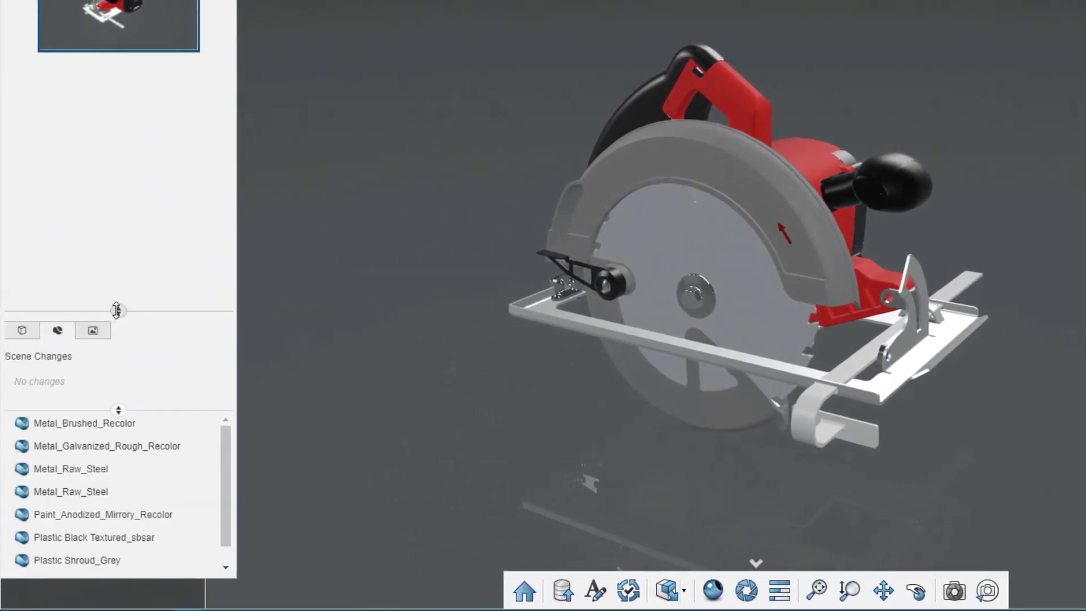
Step: Enlarge the materials list and add a new scene to the Circular Saw experience
{"action": "left_click_drag", "start_coordinate": [116, 310], "coordinate": [151, 131]}
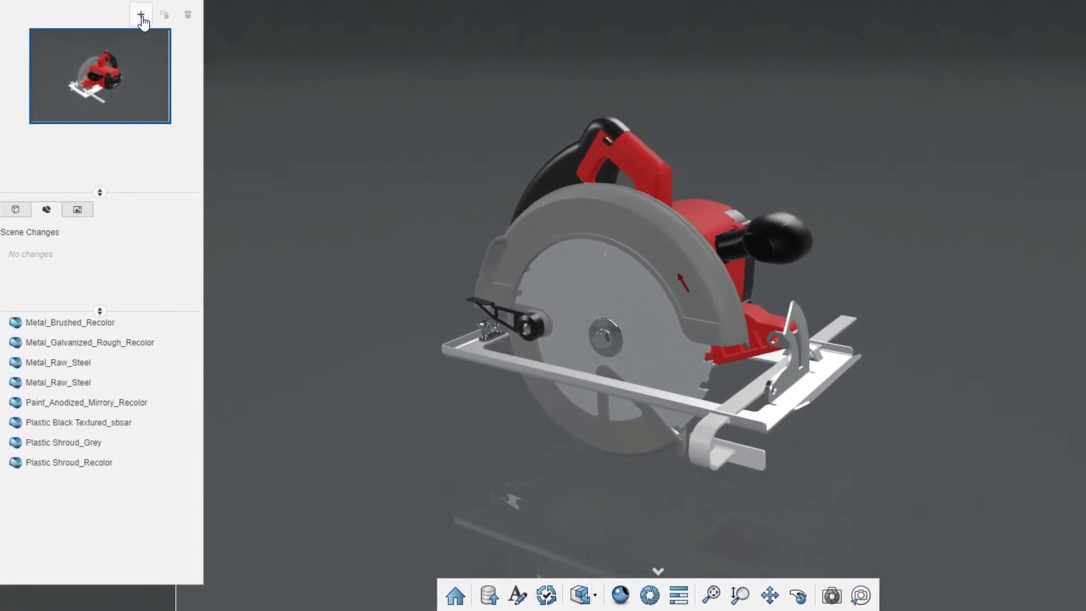
{"action": "left_click", "coordinate": [142, 21]}
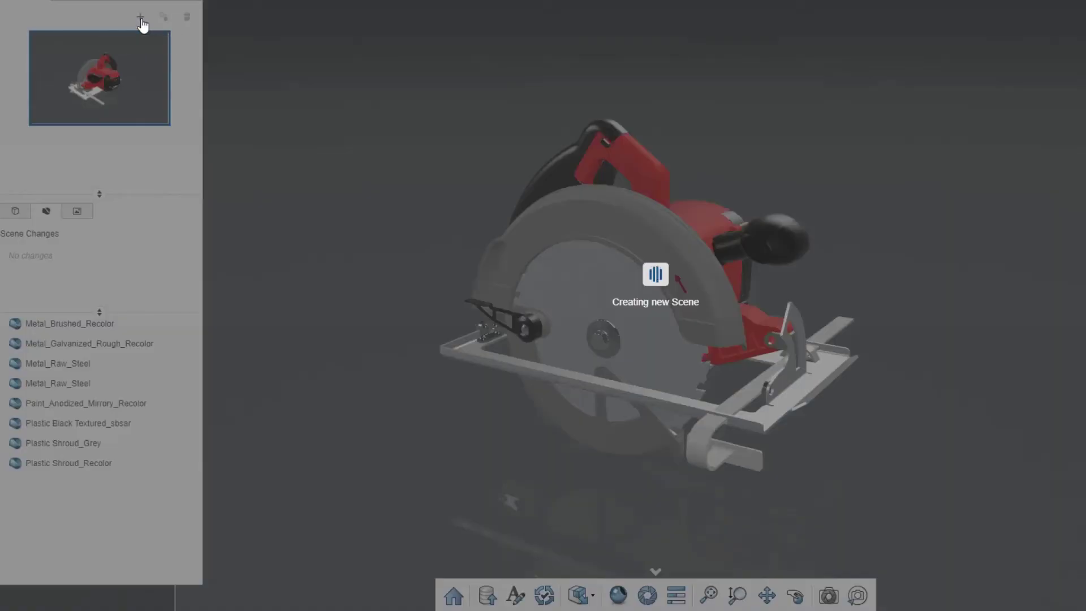
{"action": "middle_click_drag", "start_coordinate": [242, 95], "coordinate": [2, 194]}
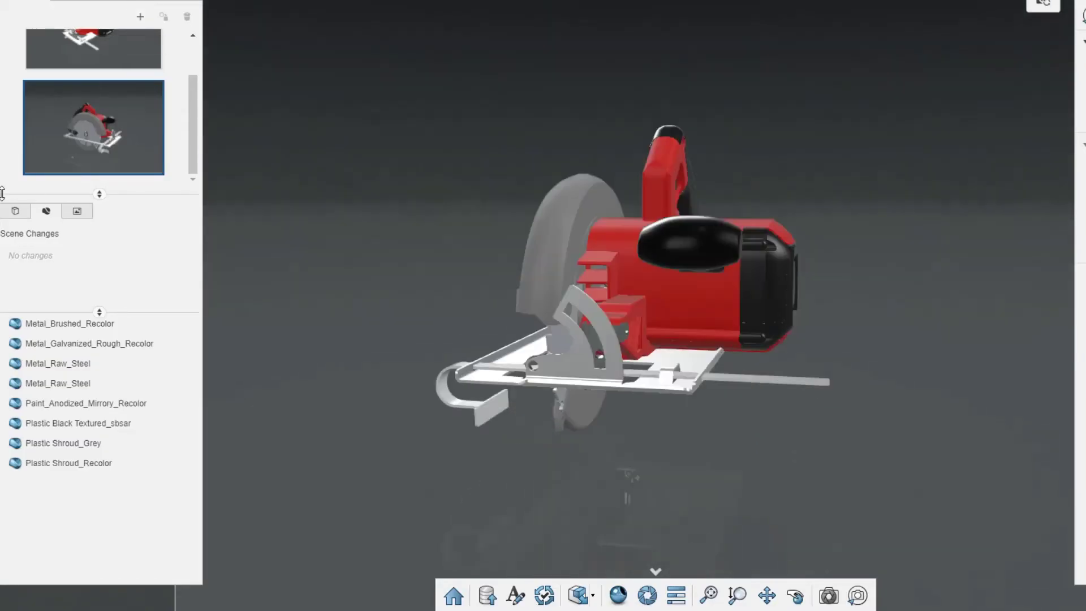
Step: Change the base color of the motor housing's Plastic Shroud_Recolor material to dark blue, 04047f
{"action": "left_click", "coordinate": [623, 243]}
{"action": "left_click", "coordinate": [1012, 95]}
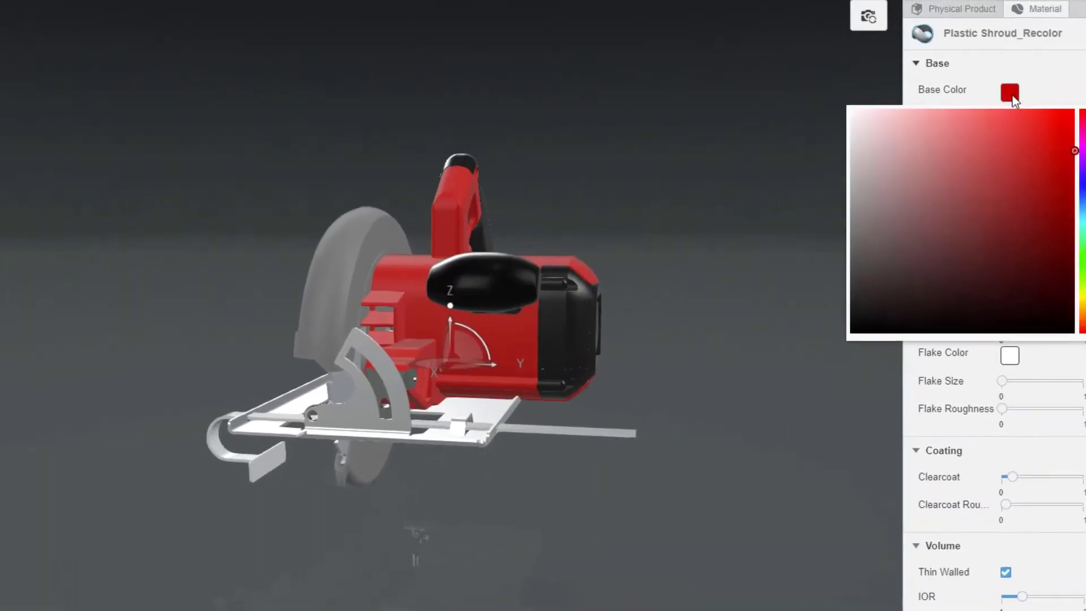
{"action": "left_click_drag", "start_coordinate": [1020, 164], "coordinate": [1019, 206]}
{"action": "left_click", "coordinate": [991, 212]}
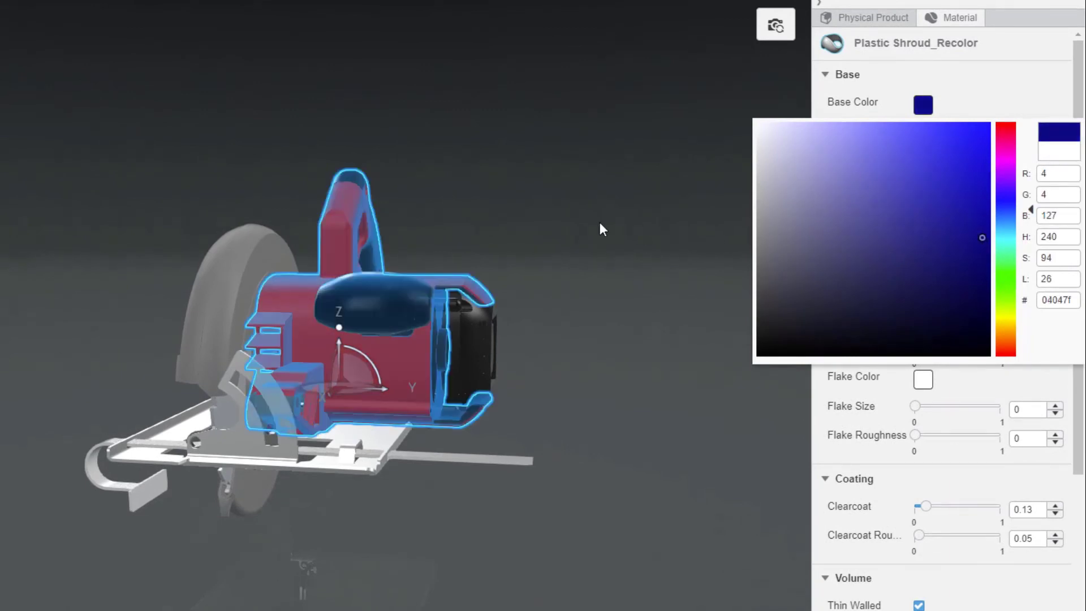
{"action": "left_click", "coordinate": [586, 222]}
{"action": "middle_click_drag", "start_coordinate": [586, 221], "coordinate": [781, 429]}
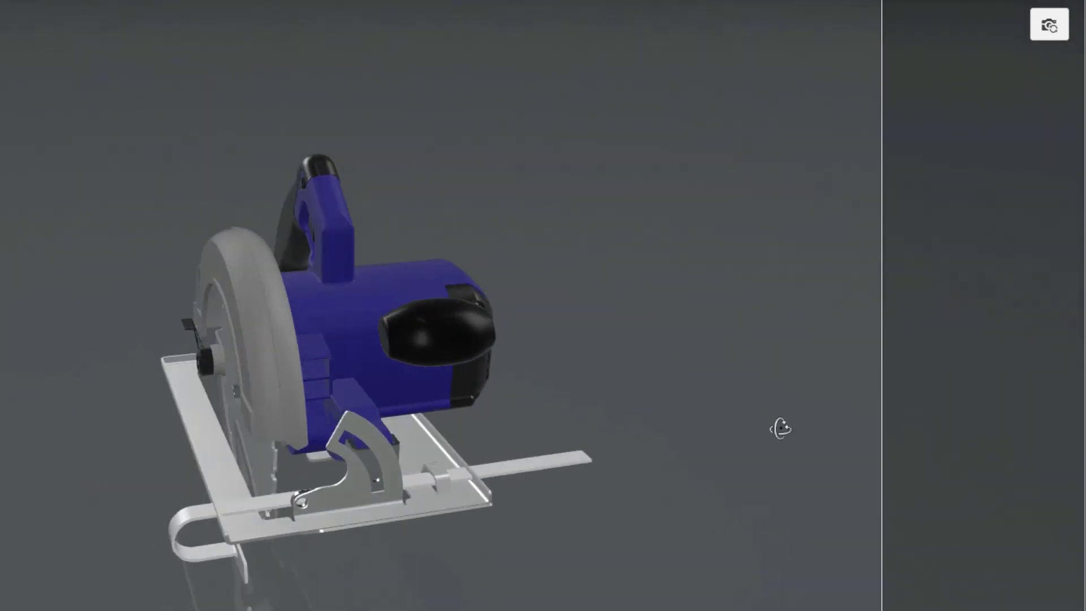
Step: Change the blade guard's Plastic Shroud_Grey material to a lighter grey base color
{"action": "left_click", "coordinate": [299, 345]}
{"action": "left_click", "coordinate": [955, 17]}
{"action": "left_click", "coordinate": [922, 104]}
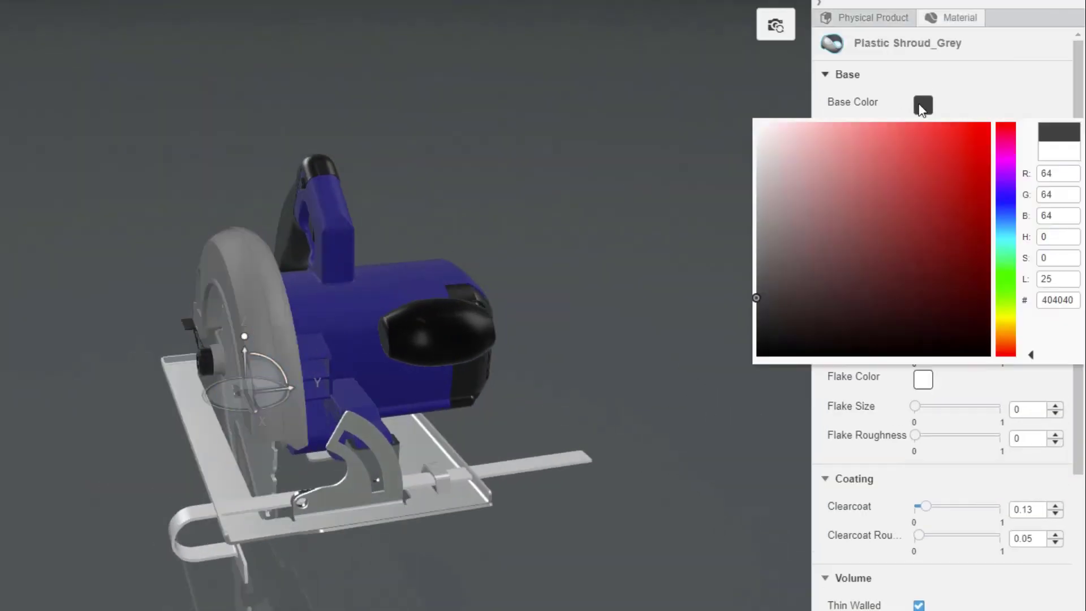
{"action": "left_click_drag", "start_coordinate": [761, 236], "coordinate": [757, 207]}
{"action": "left_click", "coordinate": [673, 211]}
Step: Turn on the live render preview and orbit the blue saw to a three-quarter view with the pivot bracket in front
{"action": "middle_click_drag", "start_coordinate": [673, 212], "coordinate": [578, 395]}
{"action": "scroll", "coordinate": [531, 406], "scroll_direction": "up", "scroll_amount": 3}
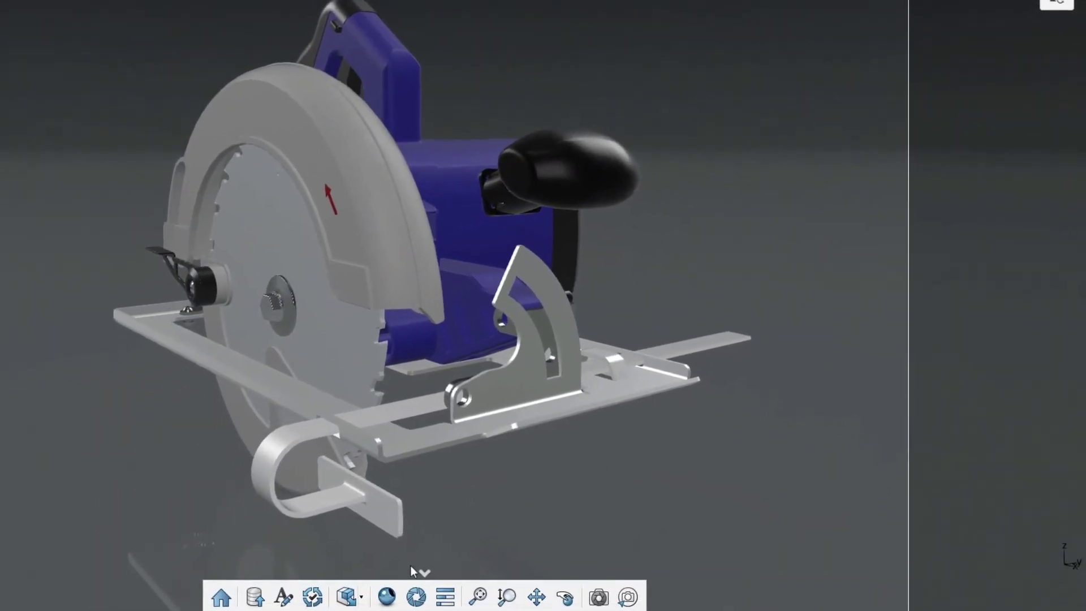
{"action": "left_click", "coordinate": [388, 594]}
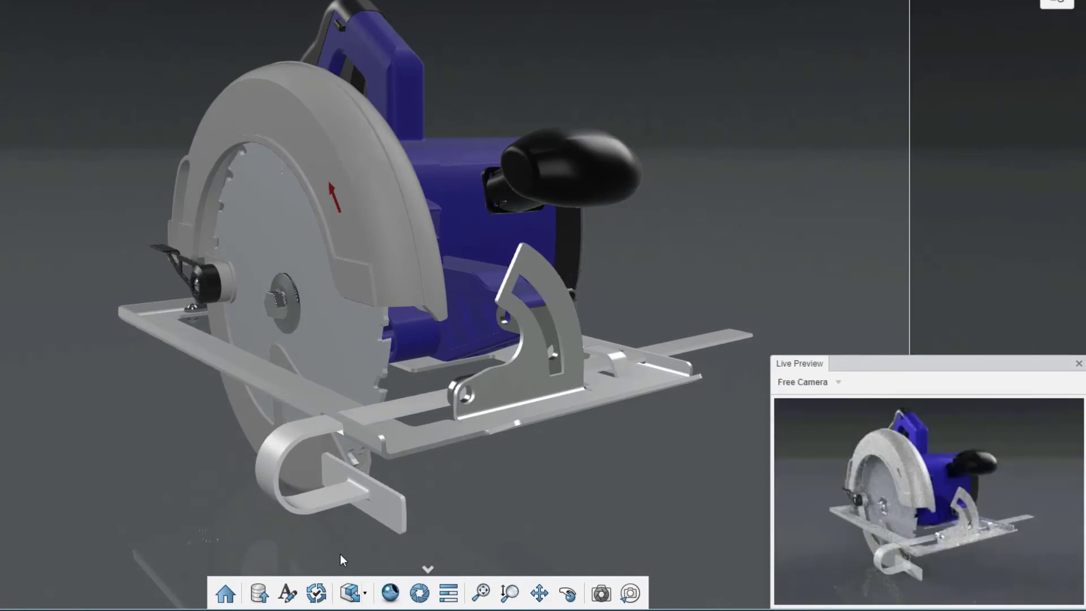
{"action": "middle_click_drag", "start_coordinate": [548, 482], "coordinate": [461, 488]}
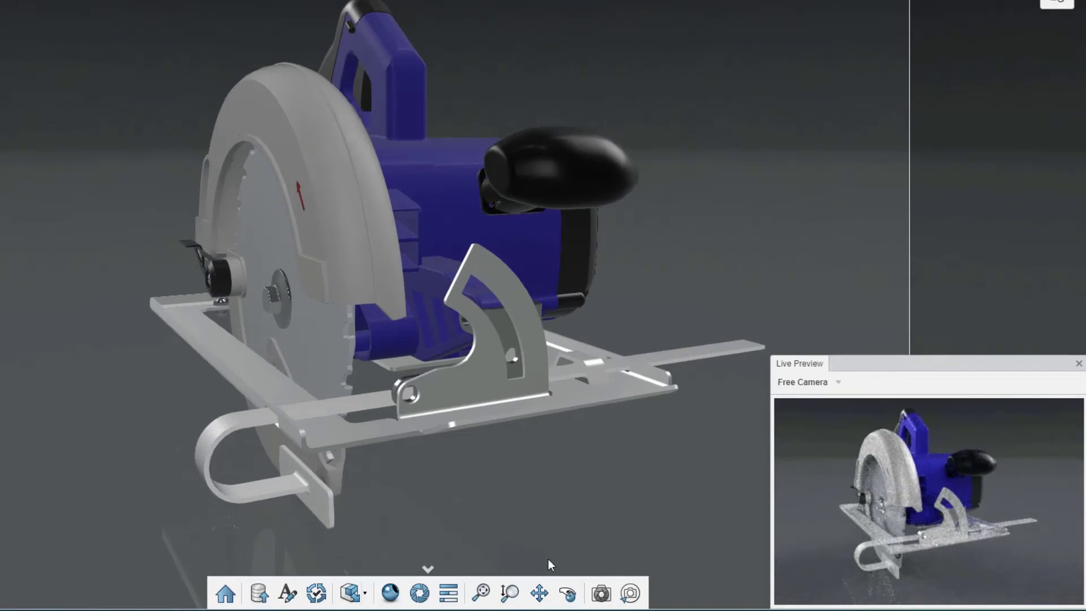
Step: Unlock the scene camera and set its focal length to 35 and aspect ratio to HD Standard 16:9
{"action": "left_click", "coordinate": [598, 592]}
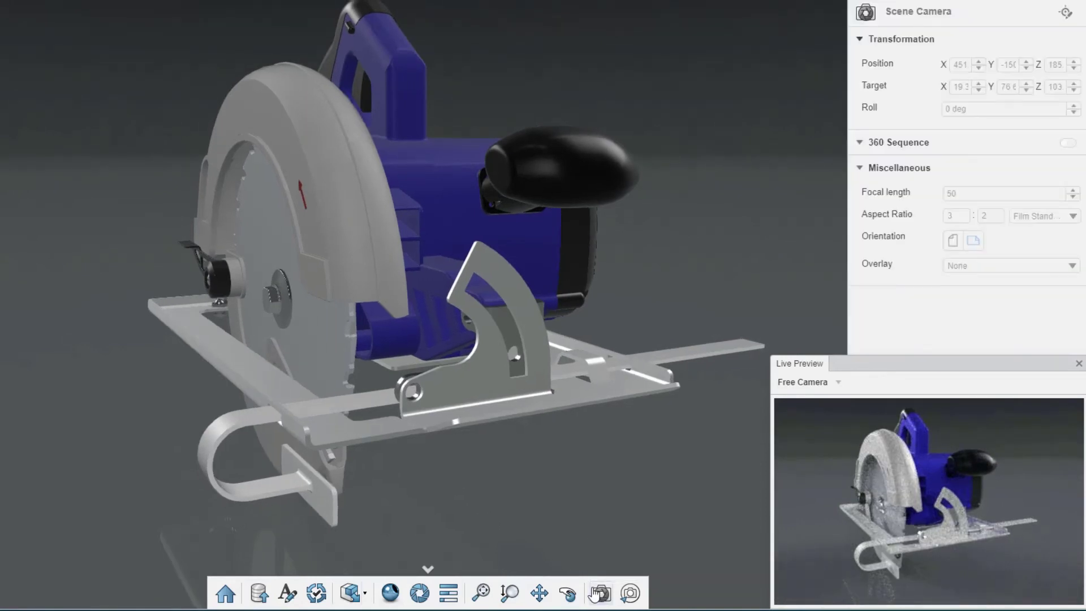
{"action": "left_click", "coordinate": [1068, 16]}
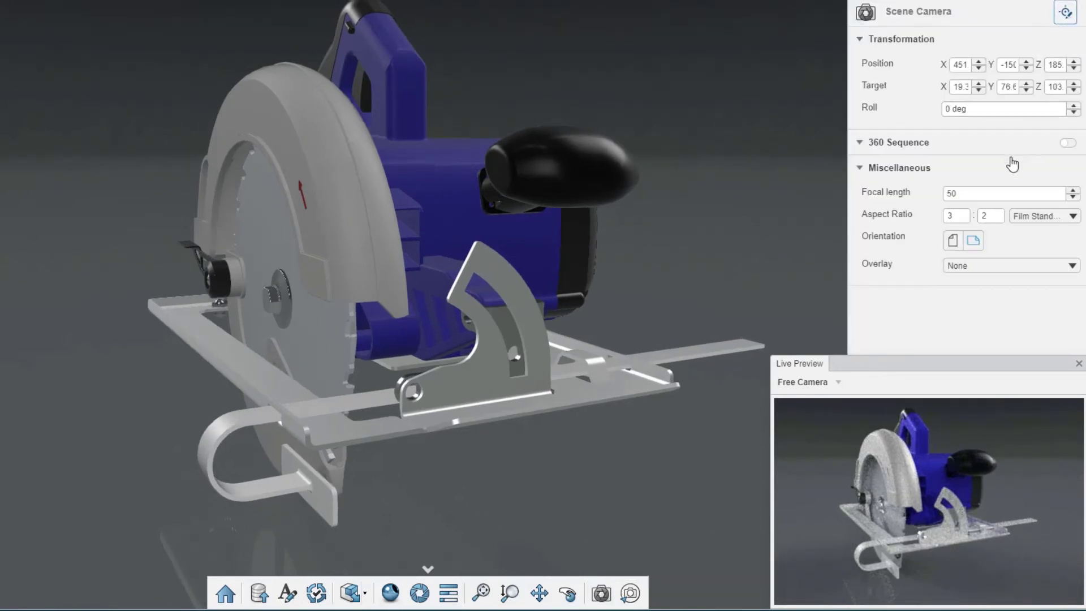
{"action": "key", "text": "Return"}
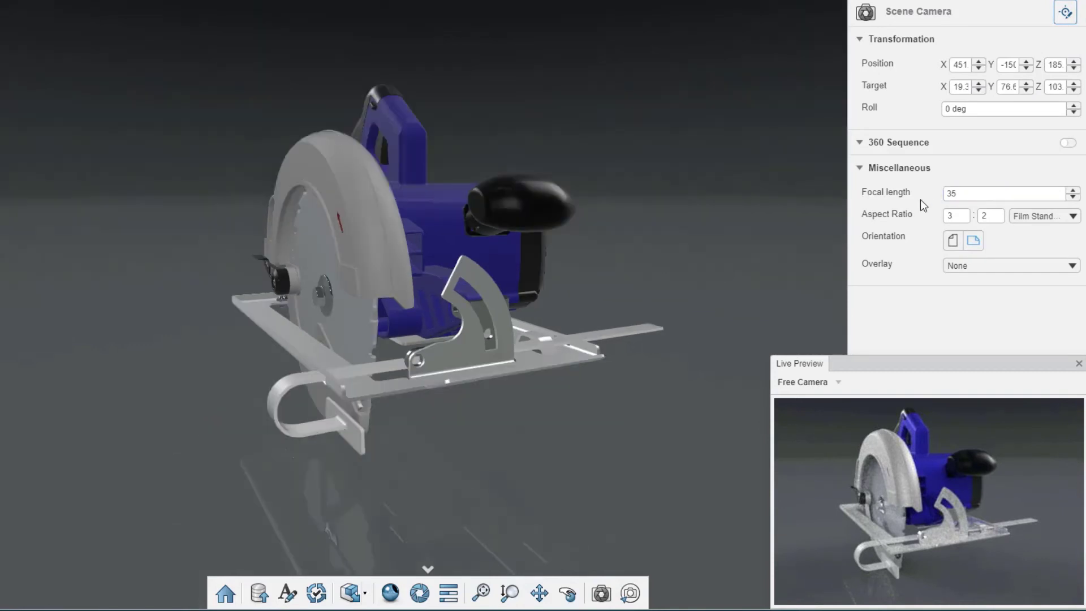
{"action": "left_click", "coordinate": [1044, 216]}
{"action": "left_click", "coordinate": [1030, 279]}
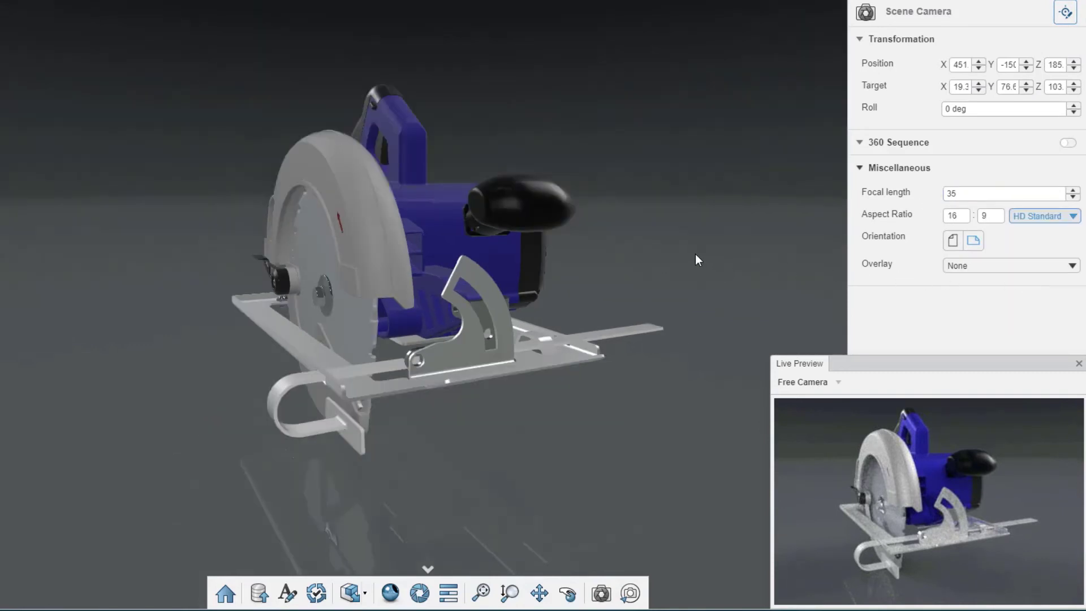
Step: Frame the blue saw closer and render it as "Circular Saw (BLUE)" in PNG format, 1920 x 1080 px, High quality
{"action": "mouse_move", "coordinate": [695, 254]}
{"action": "middle_mouse_down"}
{"action": "mouse_move", "coordinate": [684, 243]}
{"action": "mouse_move", "coordinate": [664, 254]}
{"action": "mouse_move", "coordinate": [698, 258]}
{"action": "middle_mouse_up"}
{"action": "scroll", "coordinate": [680, 246], "scroll_direction": "up", "scroll_amount": 3}
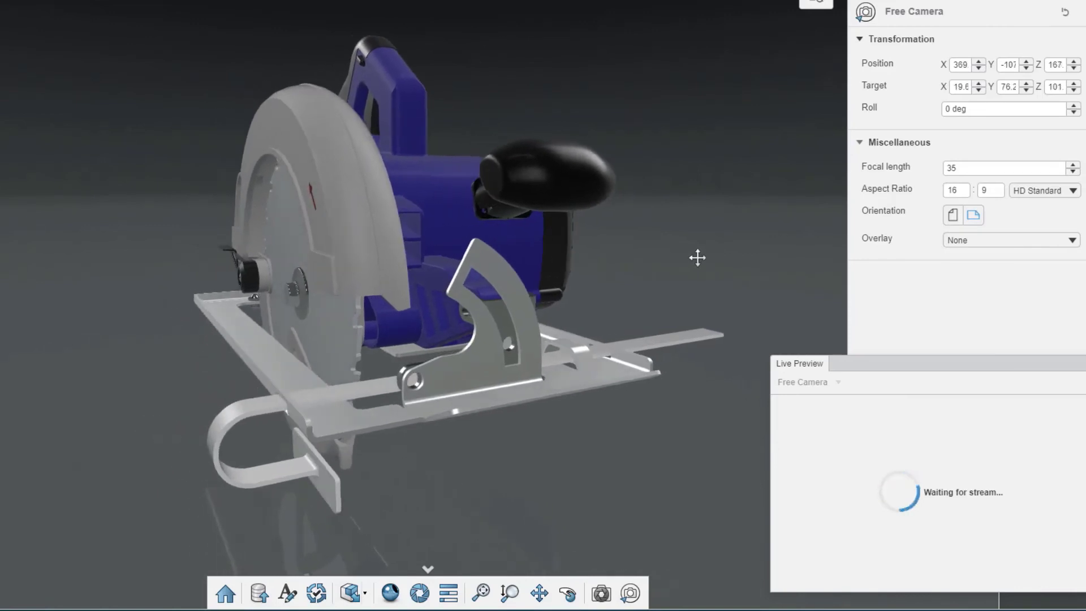
{"action": "left_click", "coordinate": [419, 593]}
{"action": "left_click", "coordinate": [481, 156]}
{"action": "key", "text": "BackSpace"}
{"action": "key", "text": "BackSpace"}
{"action": "type", "text": "BLUE"}
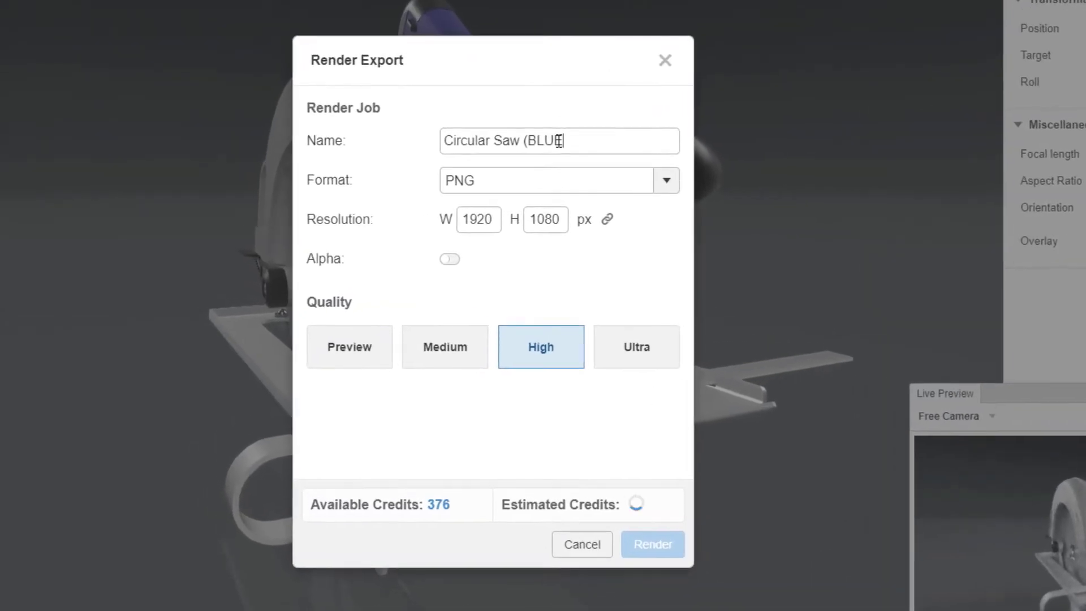
{"action": "type", "text": ")"}
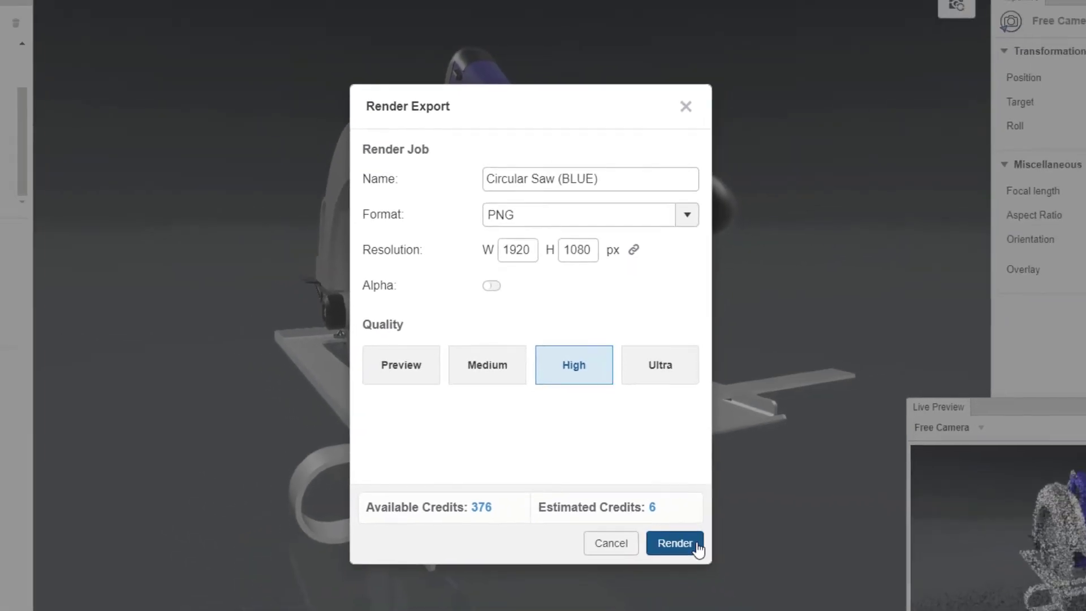
{"action": "left_click", "coordinate": [710, 558]}
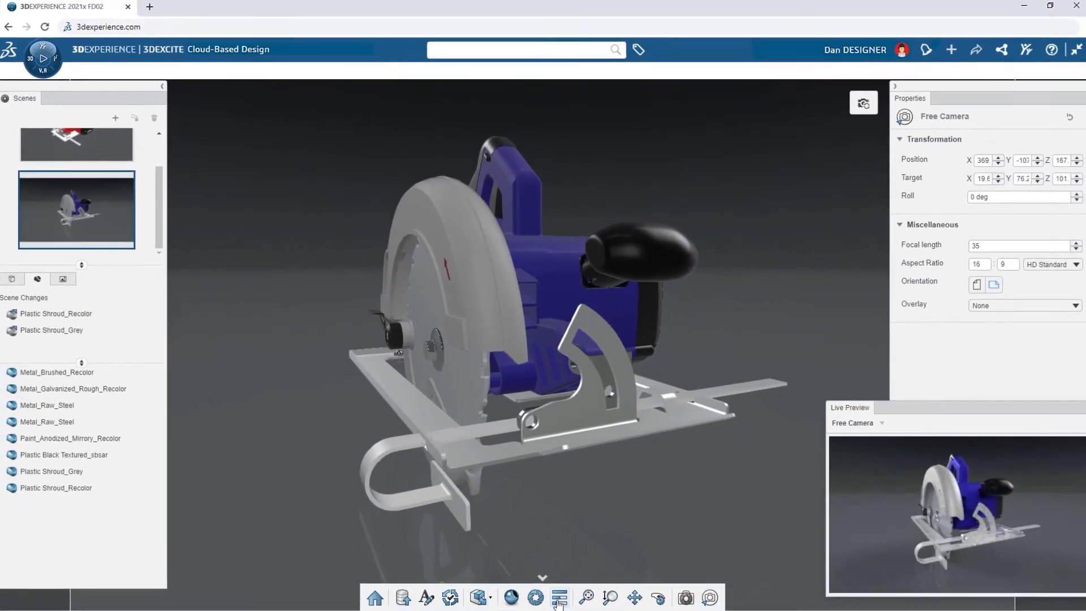
Step: Check the progress of the blue saw's render job in the Job Monitor and return to the scene
{"action": "left_click", "coordinate": [558, 599]}
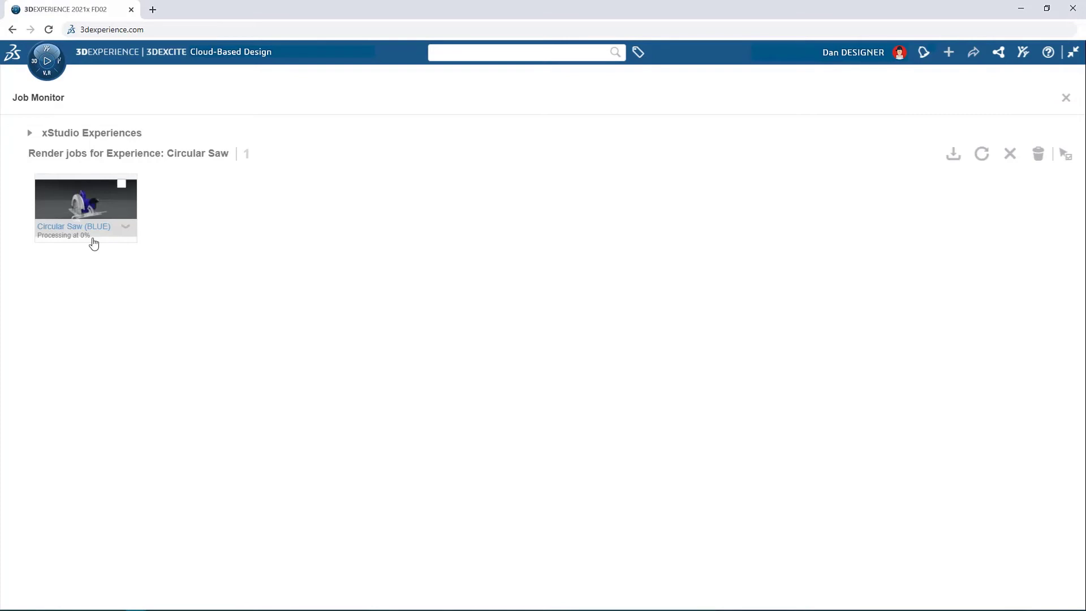
{"action": "mouse_move", "coordinate": [93, 244]}
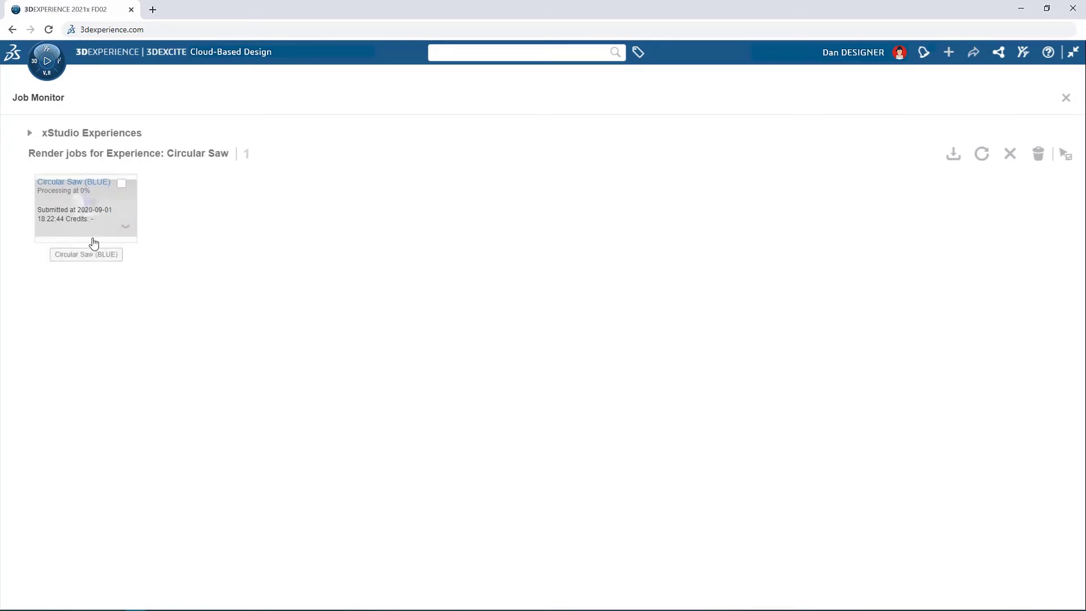
{"action": "left_click", "coordinate": [1066, 99]}
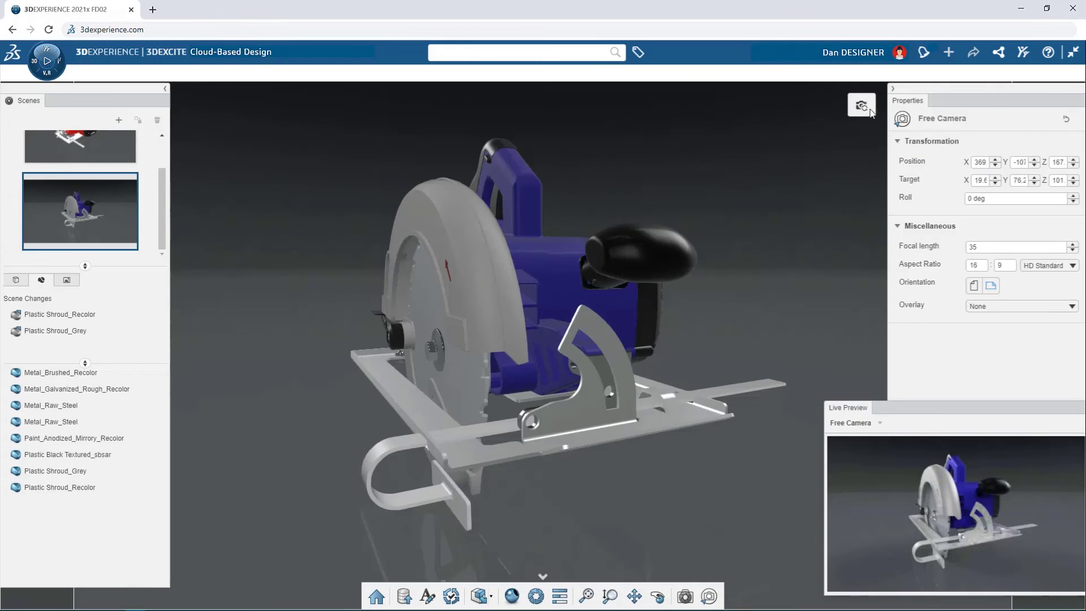
Step: Activate the red saw scene, frame the saw from a low rear angle, and update the scene camera to this view
{"action": "left_click", "coordinate": [104, 149]}
{"action": "scroll", "coordinate": [507, 410], "scroll_direction": "up", "scroll_amount": 4}
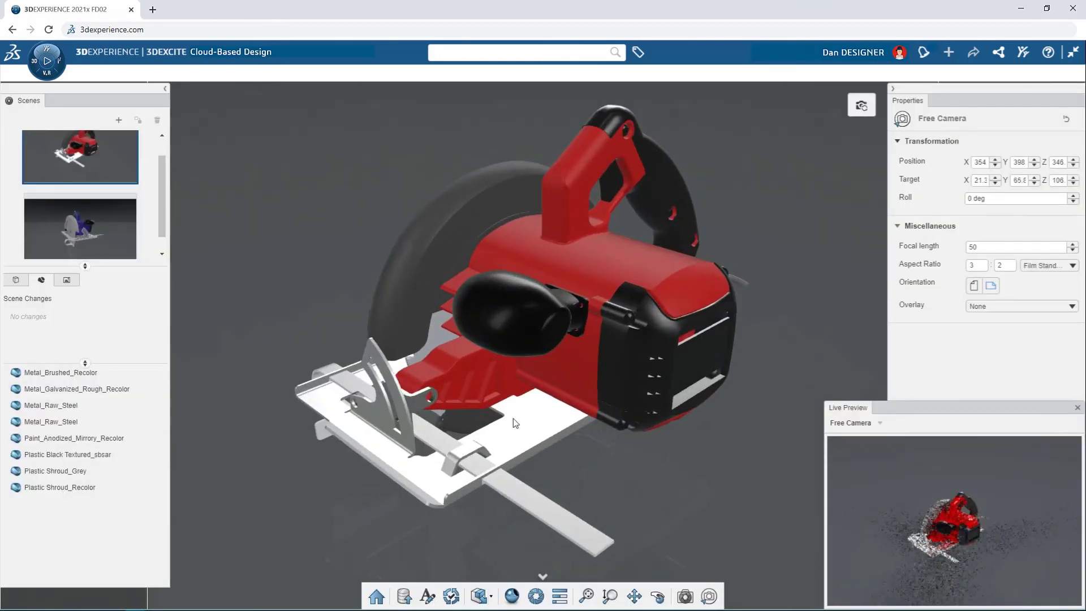
{"action": "middle_click_drag", "start_coordinate": [512, 420], "coordinate": [490, 170]}
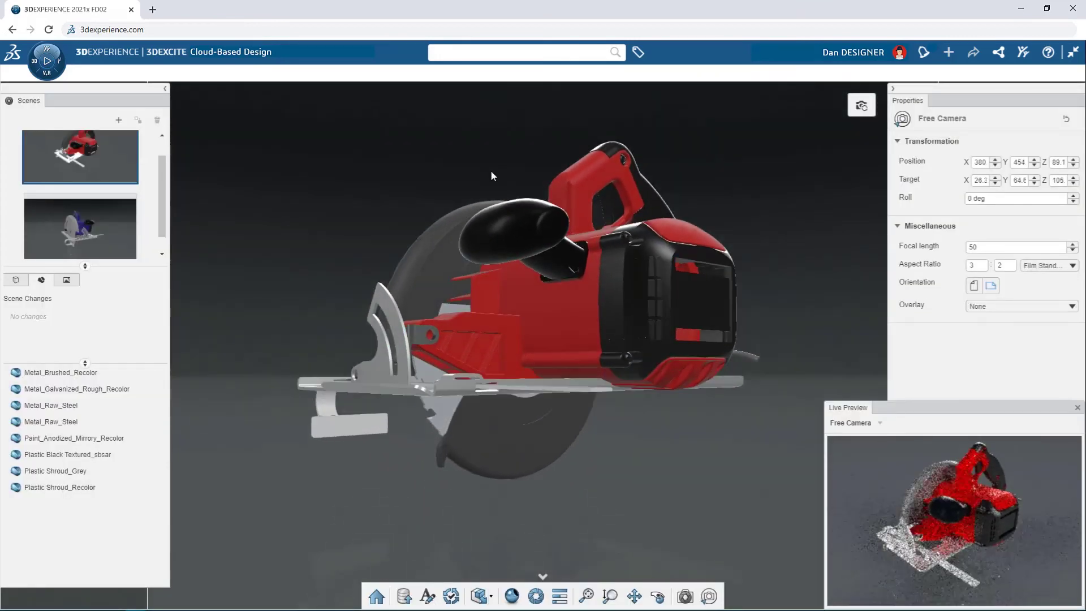
{"action": "left_click", "coordinate": [866, 111]}
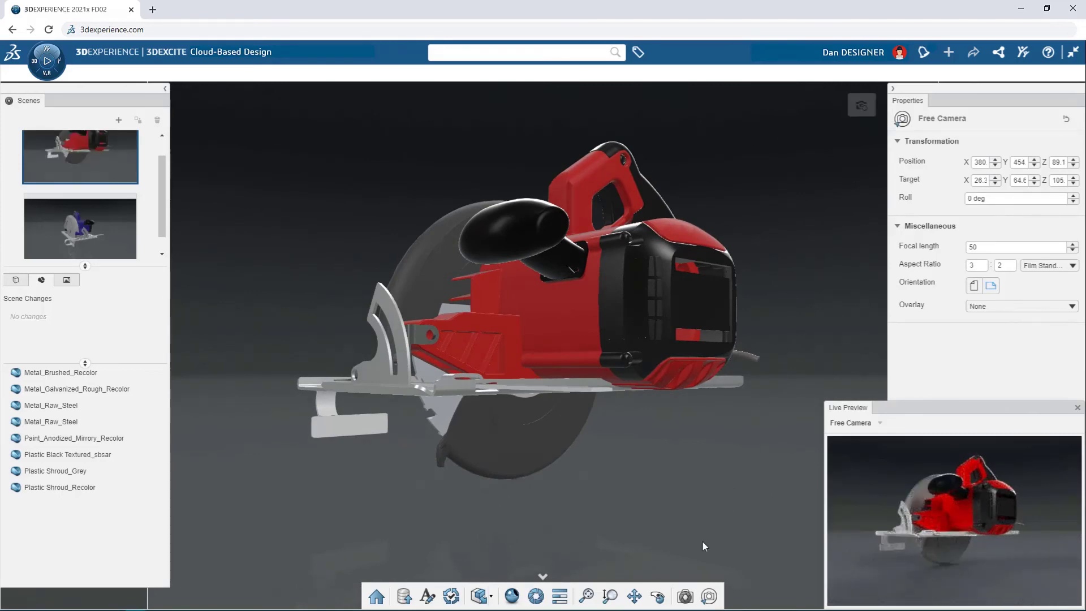
Step: Enable a 20-frame 360 Sequence on the red scene's camera, play its preview, and close the live preview
{"action": "left_click", "coordinate": [685, 597]}
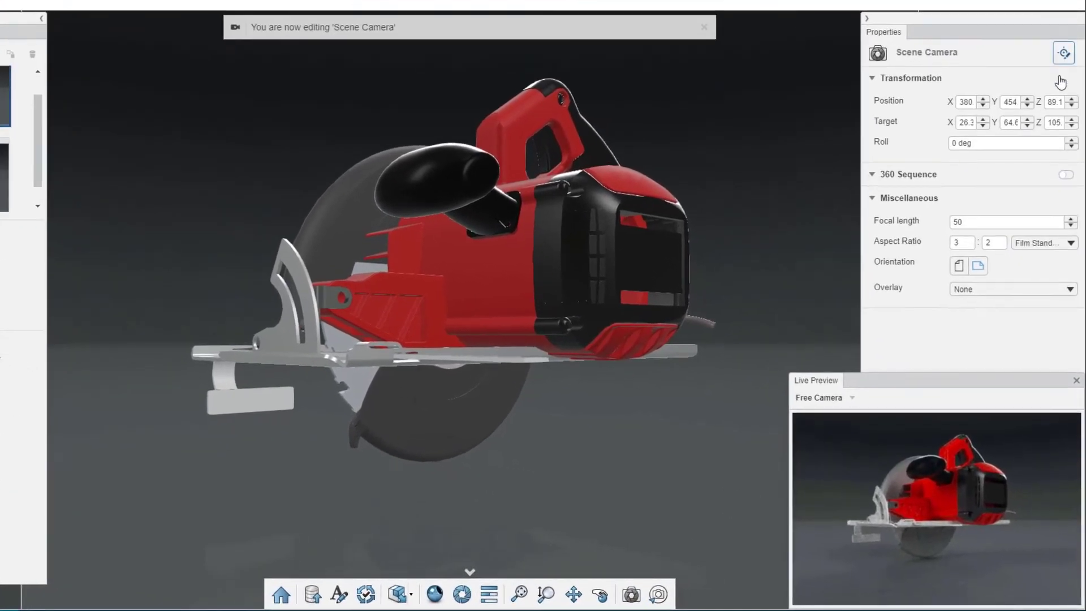
{"action": "left_click", "coordinate": [1066, 174]}
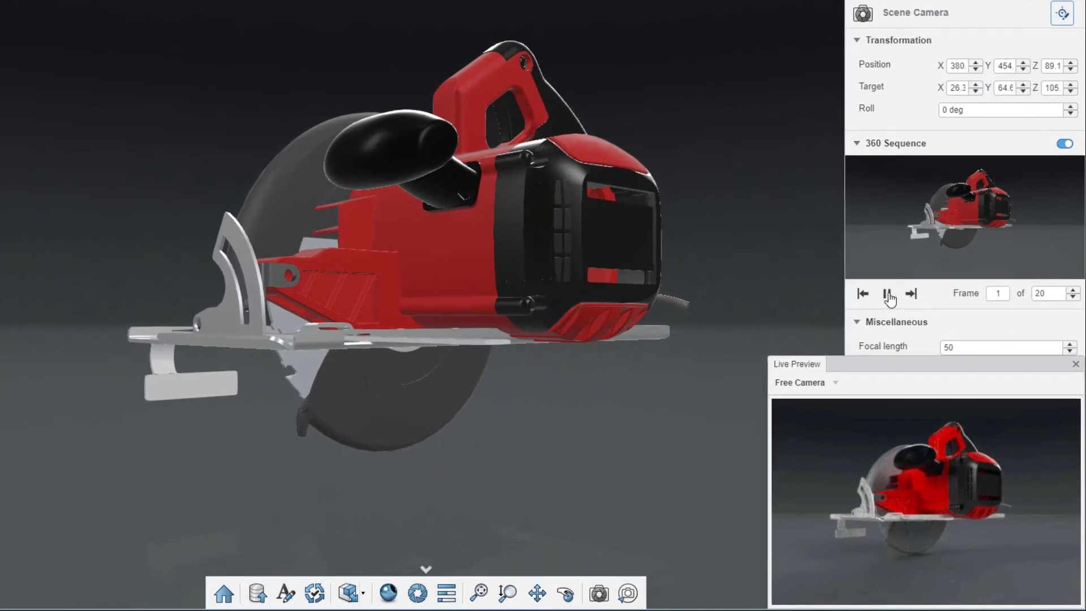
{"action": "left_click", "coordinate": [900, 315]}
{"action": "left_click", "coordinate": [888, 296]}
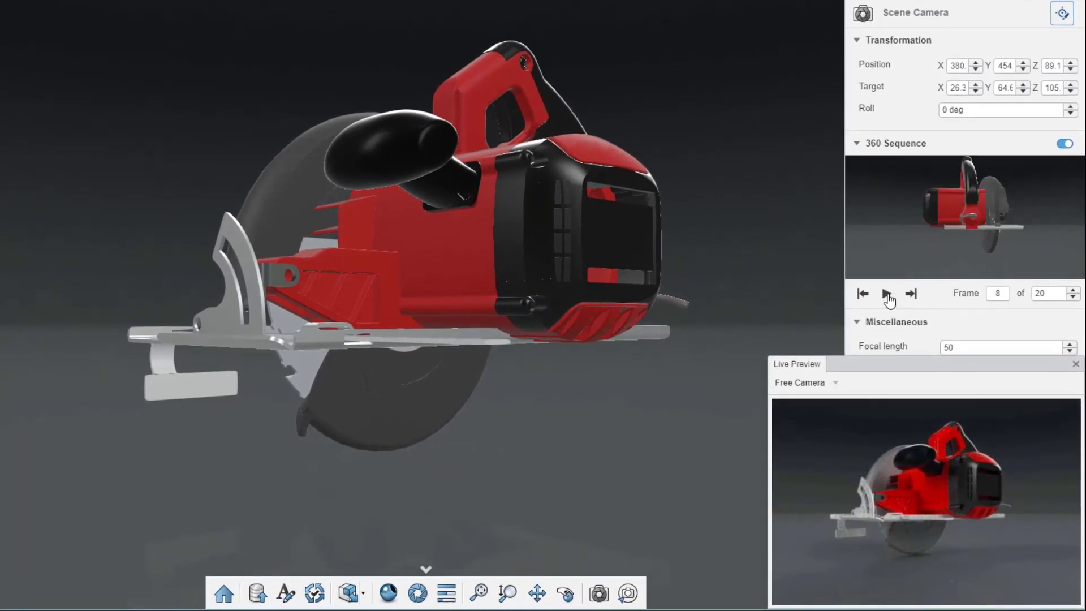
{"action": "left_click", "coordinate": [1076, 364]}
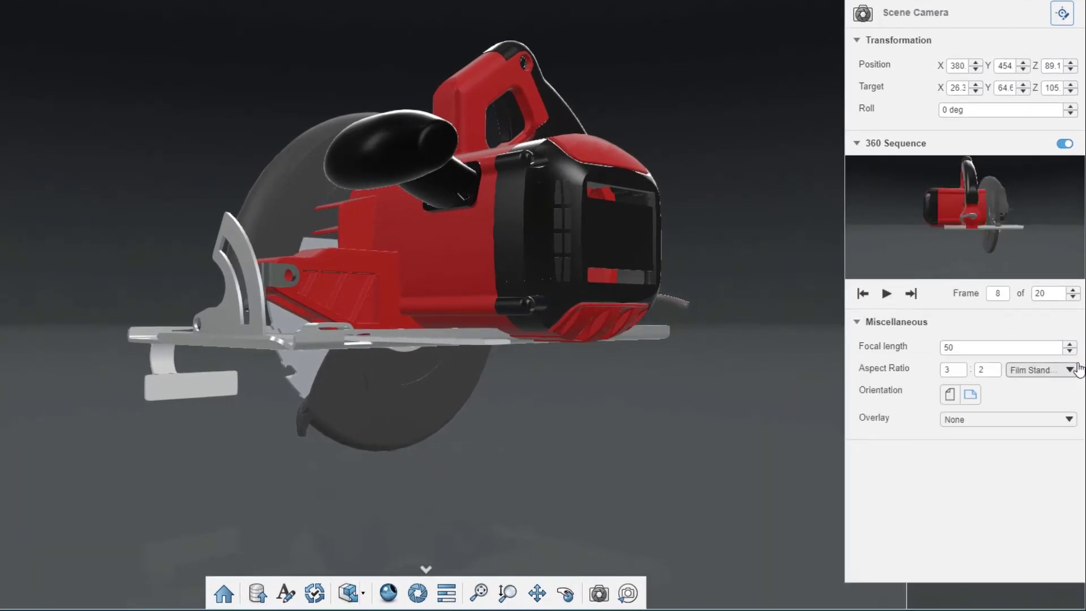
Step: Render the 360 sequence as "Circular Saw - Red 360" in PNG format, 800 x 533 px, High quality
{"action": "left_click", "coordinate": [418, 593]}
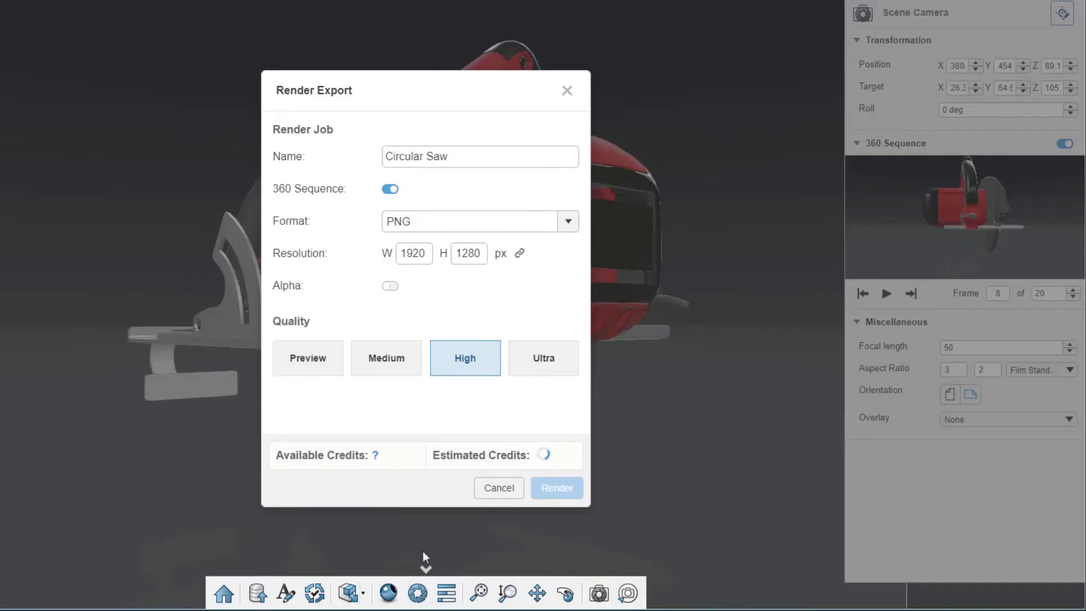
{"action": "left_click", "coordinate": [363, 256]}
{"action": "left_click", "coordinate": [479, 160]}
{"action": "type", "text": "- Red 360"}
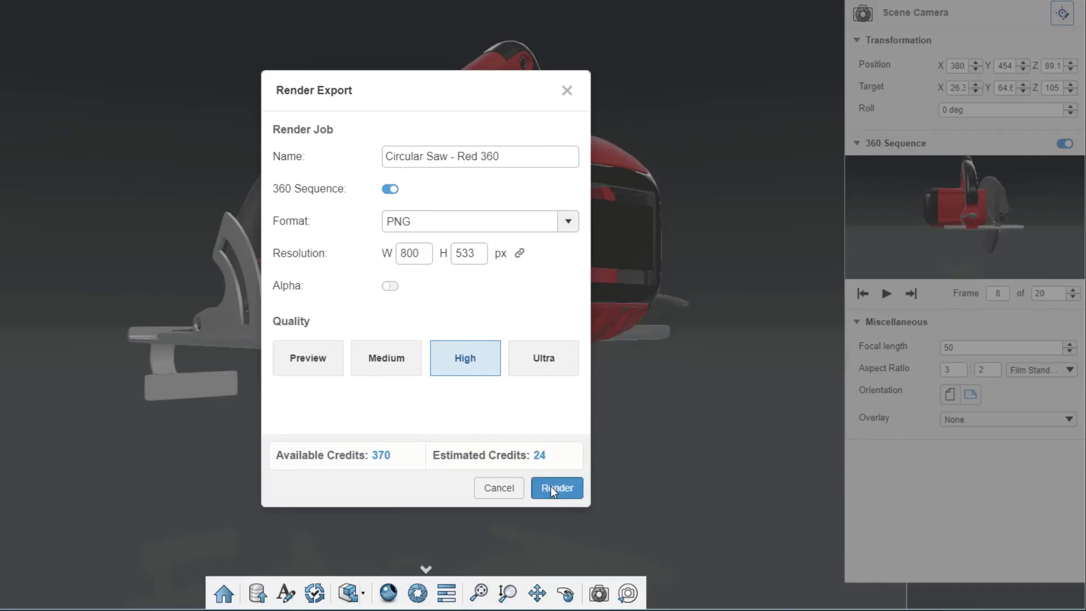
{"action": "left_click", "coordinate": [551, 488]}
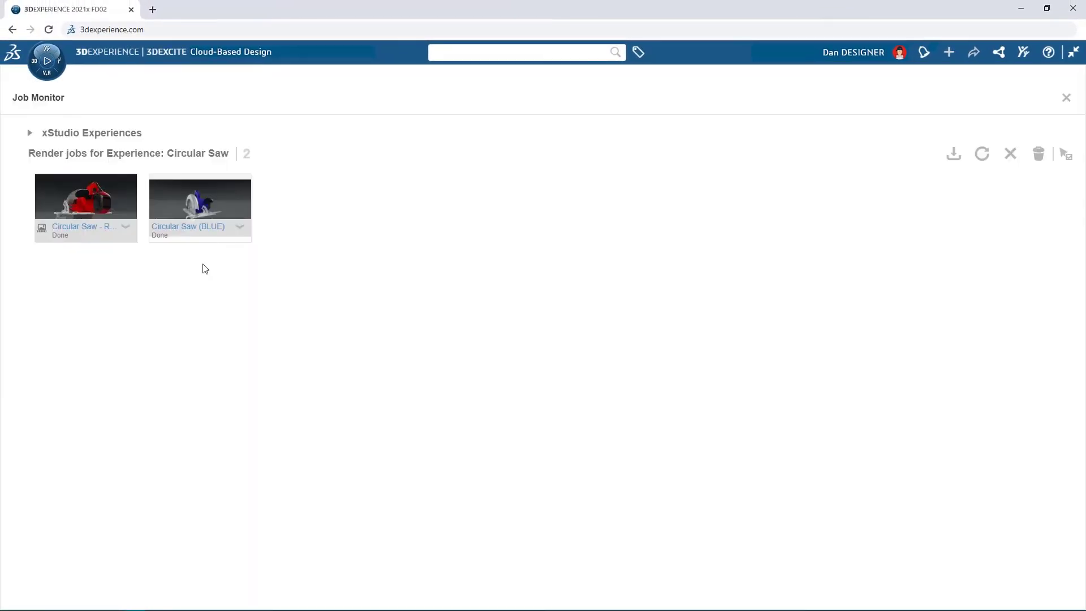
Step: Switch to the 3DSwym post "Here is the RED option" and rotate its 360 render to view the saw from several sides
{"action": "left_click", "coordinate": [240, 227]}
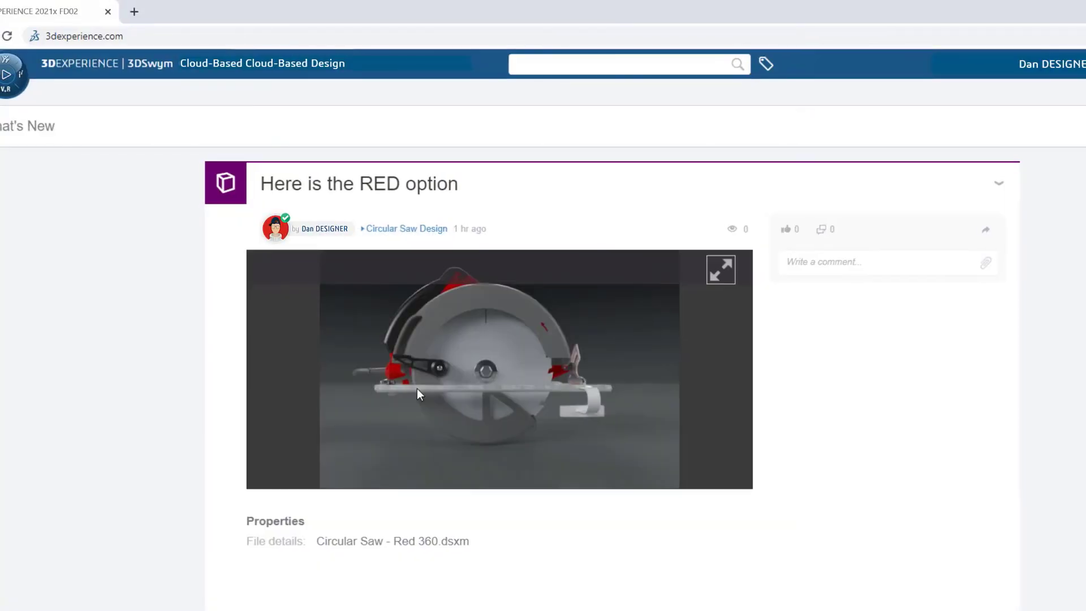
{"action": "left_click_drag", "start_coordinate": [410, 389], "coordinate": [443, 477]}
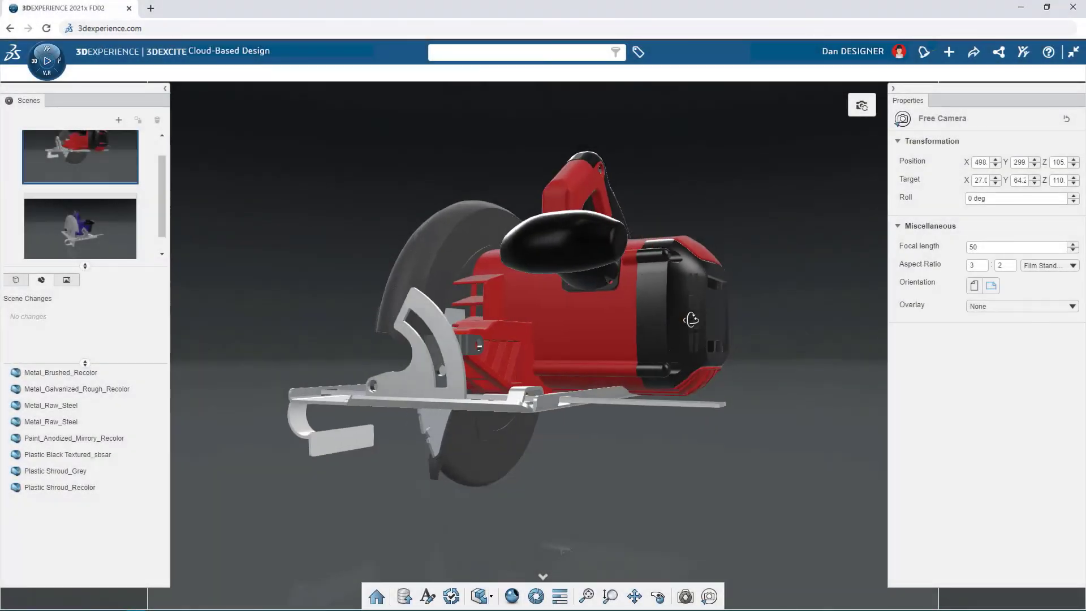
{"action": "left_click_drag", "start_coordinate": [691, 320], "coordinate": [985, 344]}
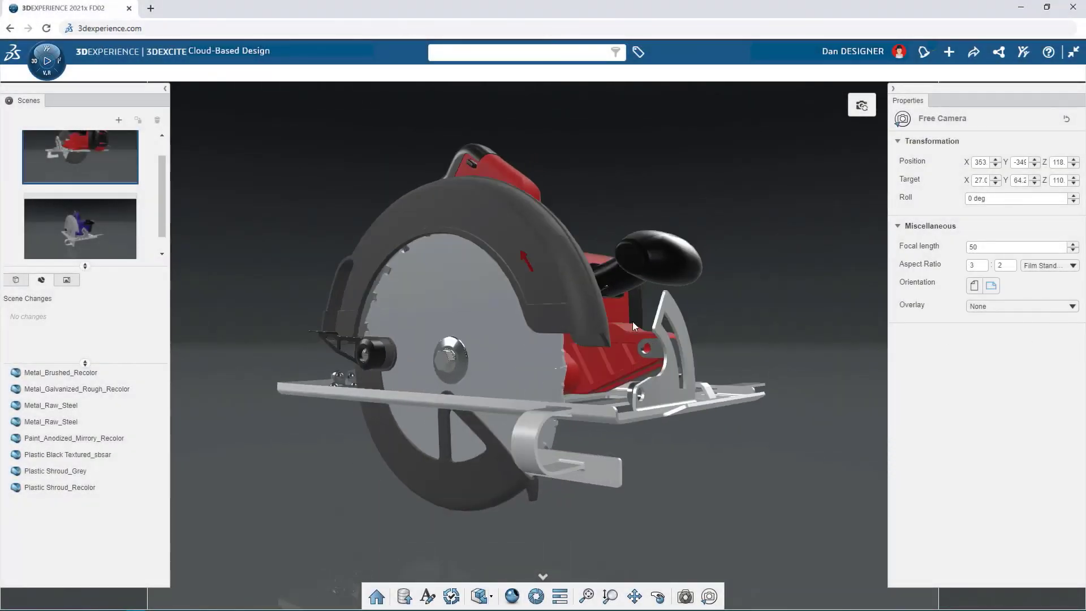
Step: Search the platform for "saw" and add the covering material Circular Saw Blade - Scratches and Decals to the Saw Blade
{"action": "left_click", "coordinate": [483, 294]}
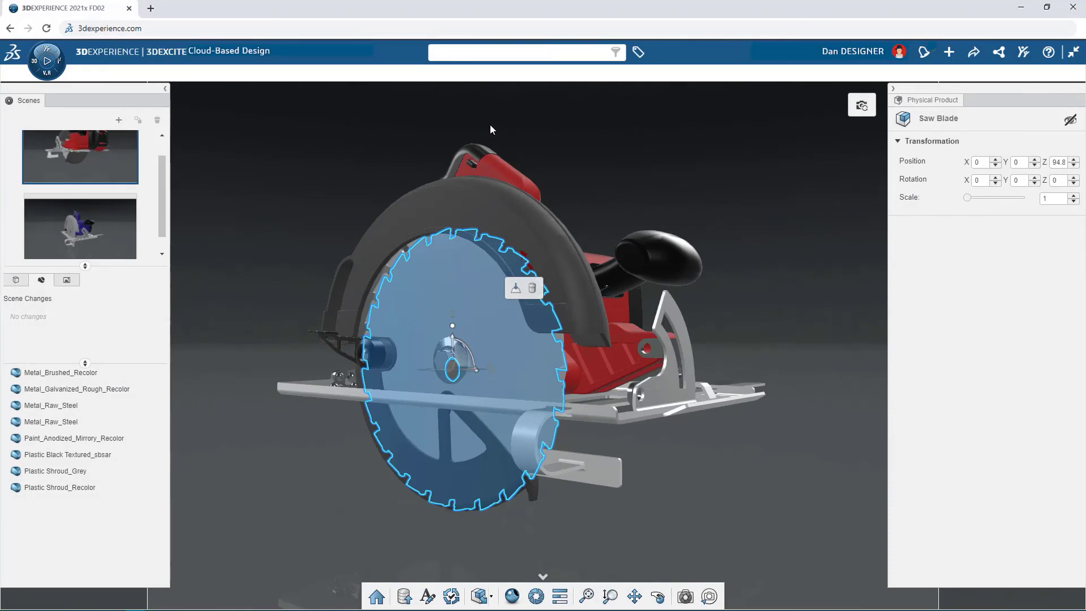
{"action": "left_click", "coordinate": [454, 52]}
{"action": "type", "text": "saw"}
{"action": "key", "text": "Return"}
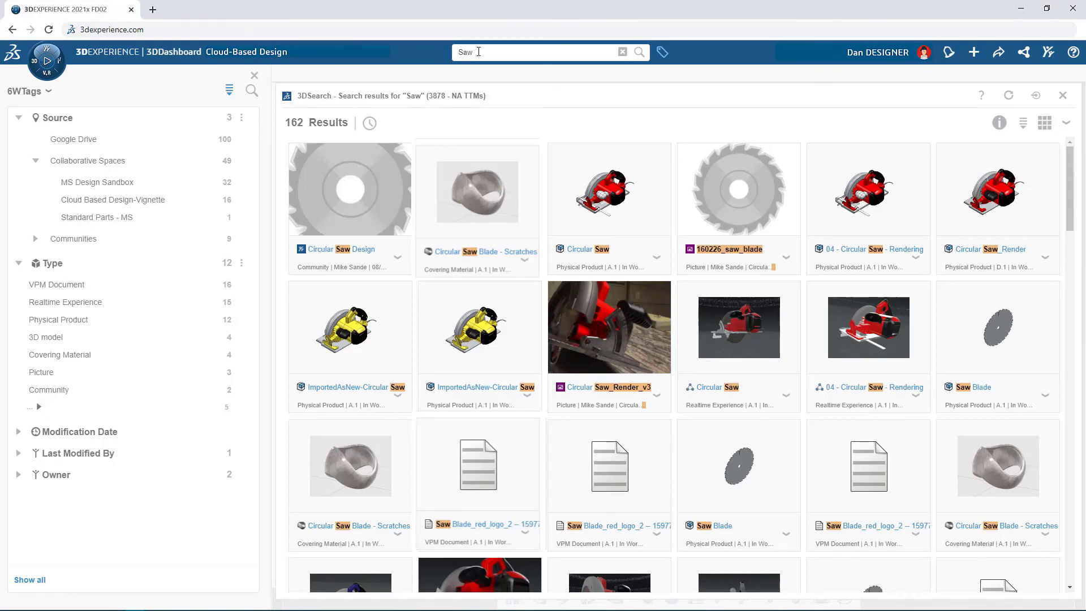
{"action": "left_click_drag", "start_coordinate": [986, 471], "coordinate": [452, 293]}
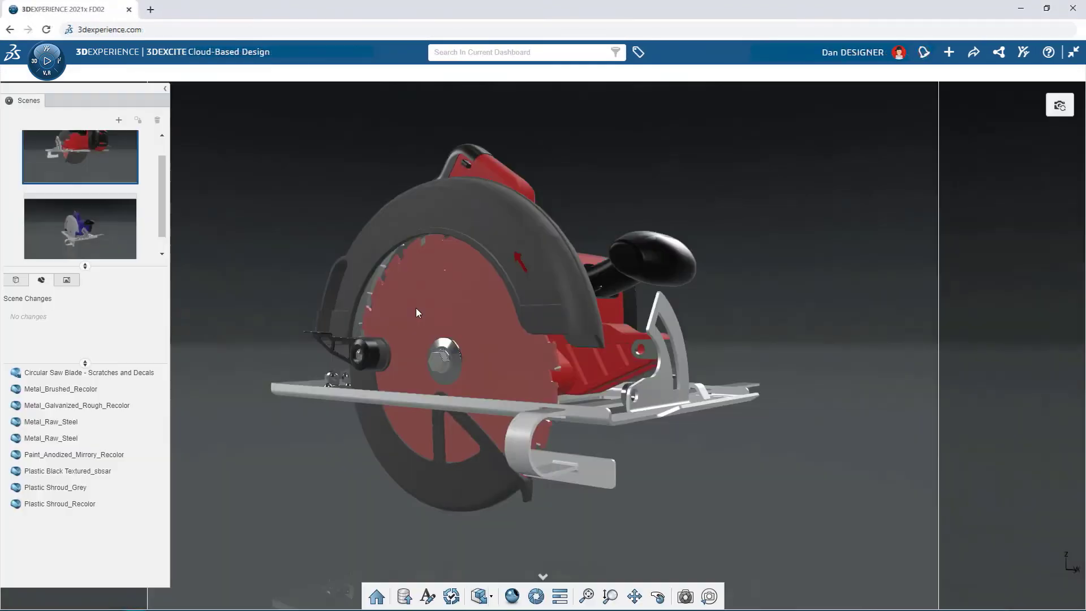
Step: Open a live preview of the saw blade, examine its scratches and decals, and close the preview
{"action": "middle_click_drag", "start_coordinate": [416, 309], "coordinate": [856, 341]}
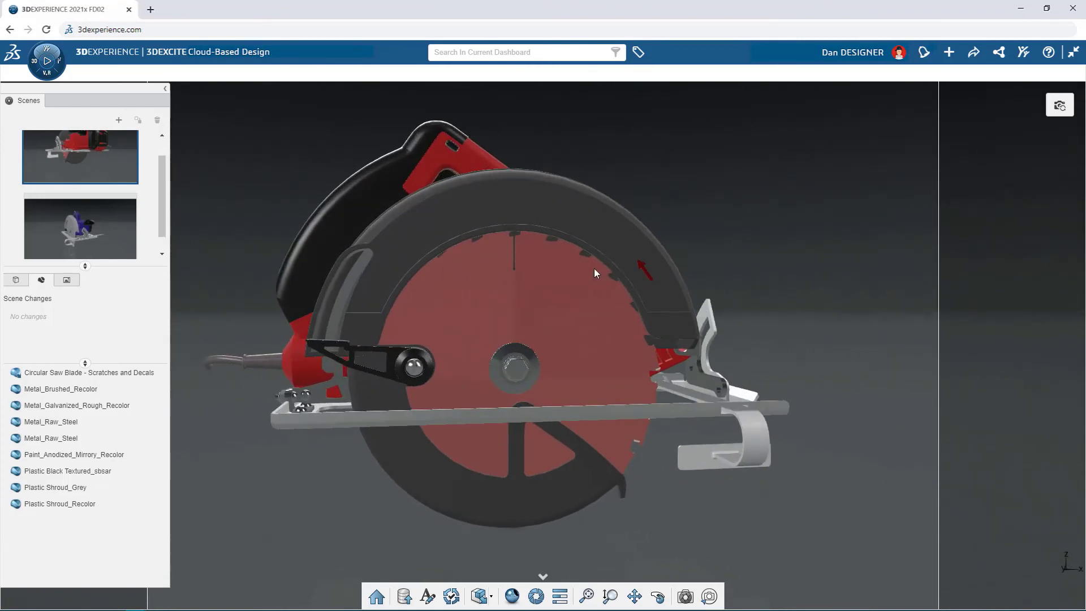
{"action": "scroll", "coordinate": [527, 398], "scroll_direction": "up", "scroll_amount": 3}
{"action": "left_click", "coordinate": [514, 596]}
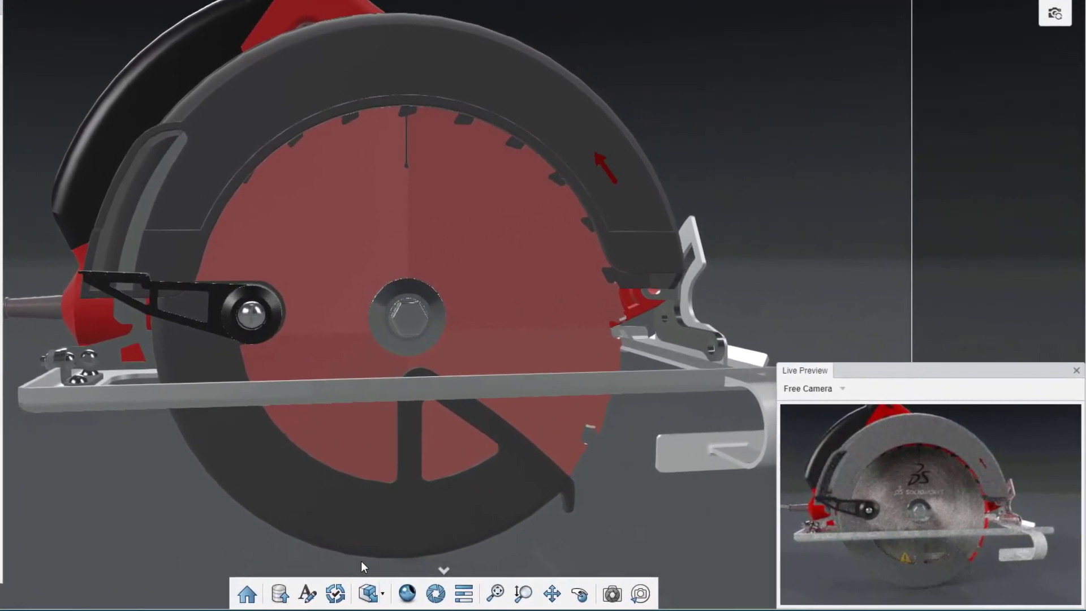
{"action": "scroll", "coordinate": [426, 312], "scroll_direction": "down", "scroll_amount": 5}
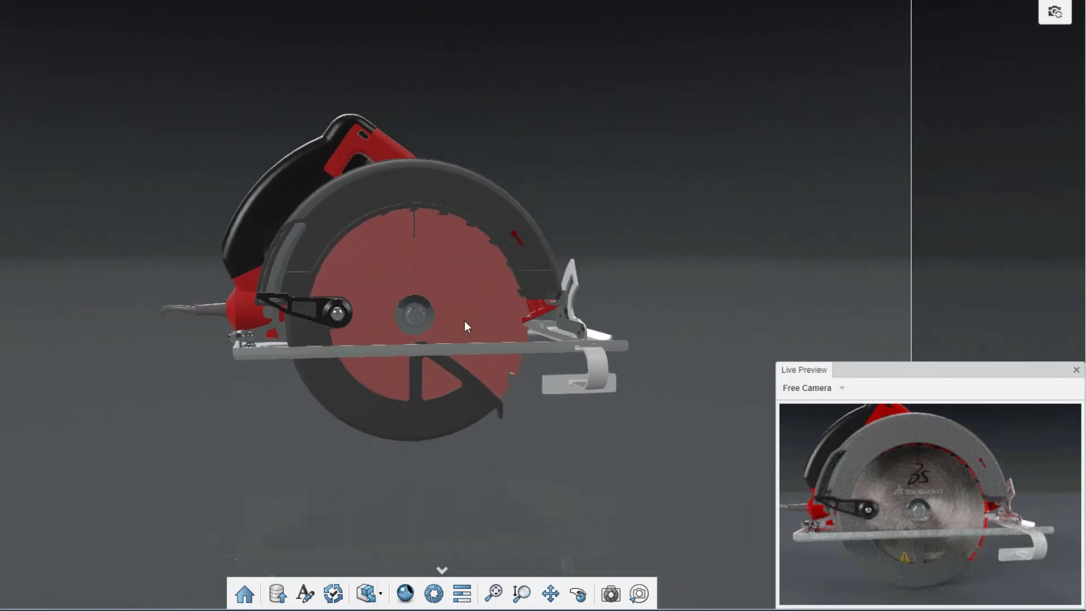
{"action": "middle_click_drag", "start_coordinate": [465, 322], "coordinate": [134, 332]}
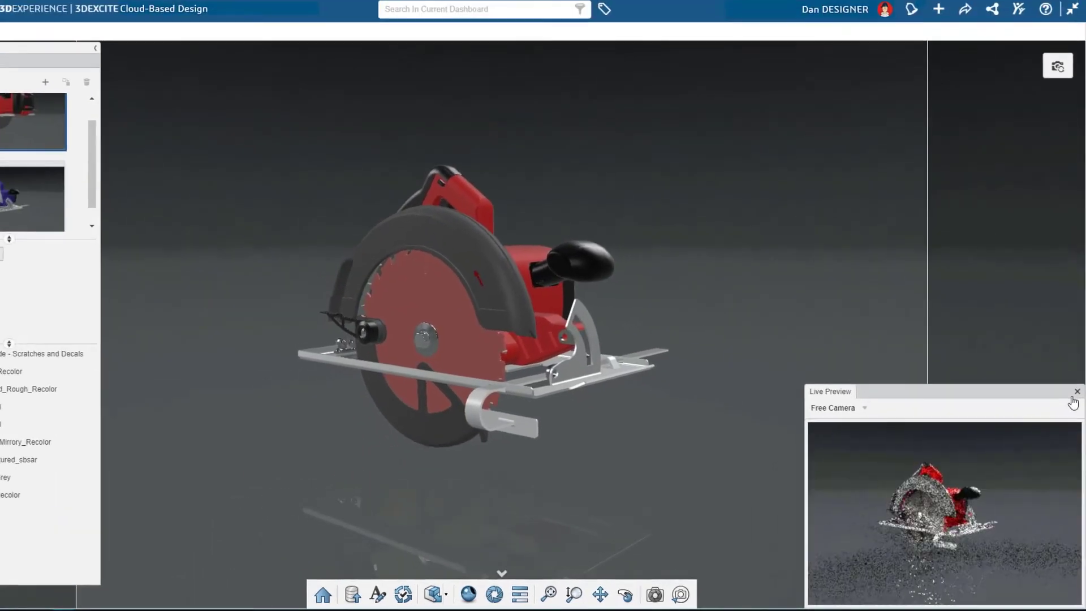
Step: Search the platform for "Work SHop", add the Planked Workshop Table to the red scene, and align its top beneath the saw's base plate
{"action": "left_click", "coordinate": [469, 52]}
{"action": "type", "text": "Work SH"}
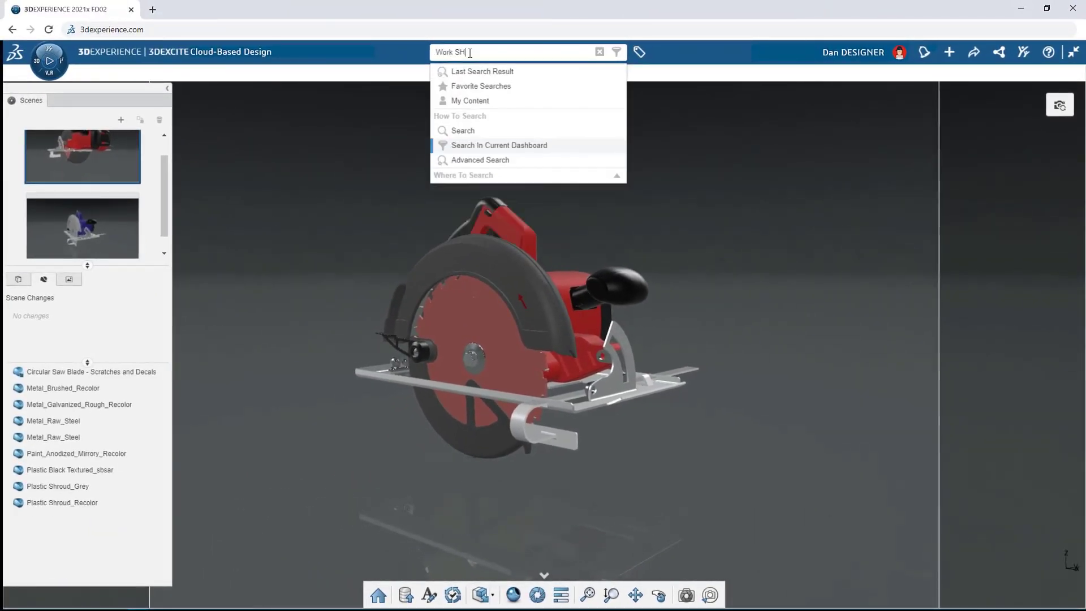
{"action": "type", "text": "op"}
{"action": "key", "text": "Return"}
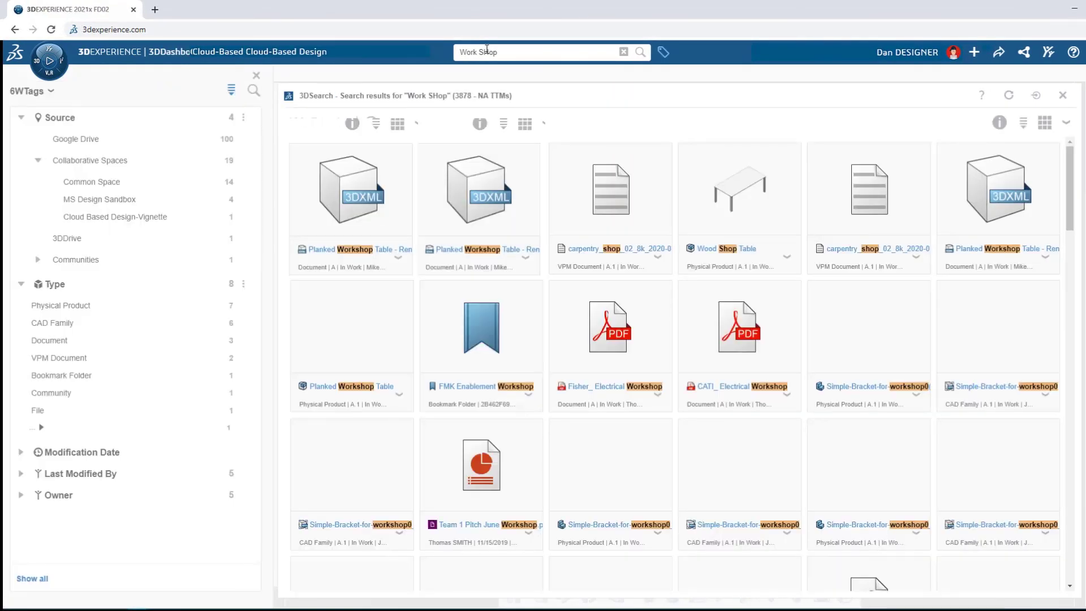
{"action": "left_click_drag", "start_coordinate": [342, 332], "coordinate": [509, 317]}
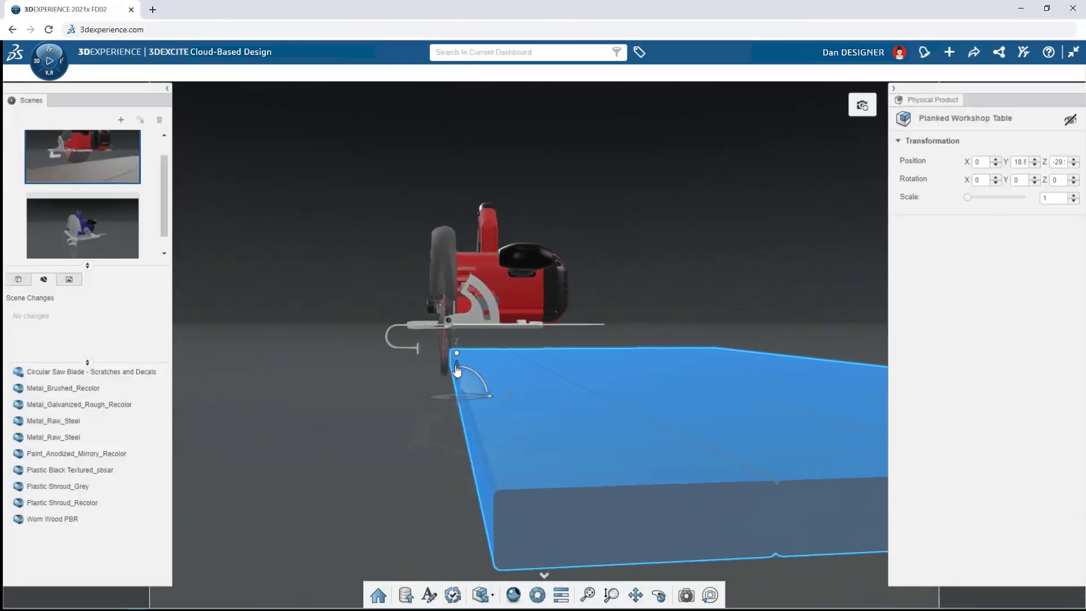
{"action": "left_click", "coordinate": [407, 432]}
Step: Search the platform for "Ambience", apply the workshop environment to the red scene, and set its ground offset to -2400
{"action": "left_click", "coordinate": [488, 51]}
{"action": "type", "text": "Ambience"}
{"action": "key", "text": "Return"}
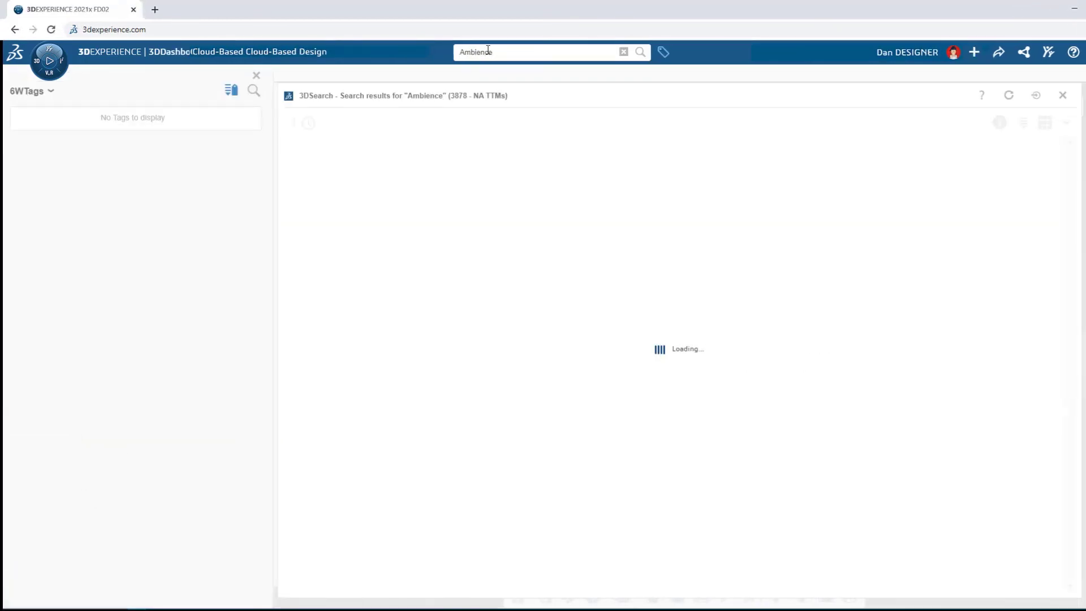
{"action": "left_click_drag", "start_coordinate": [482, 190], "coordinate": [515, 172]}
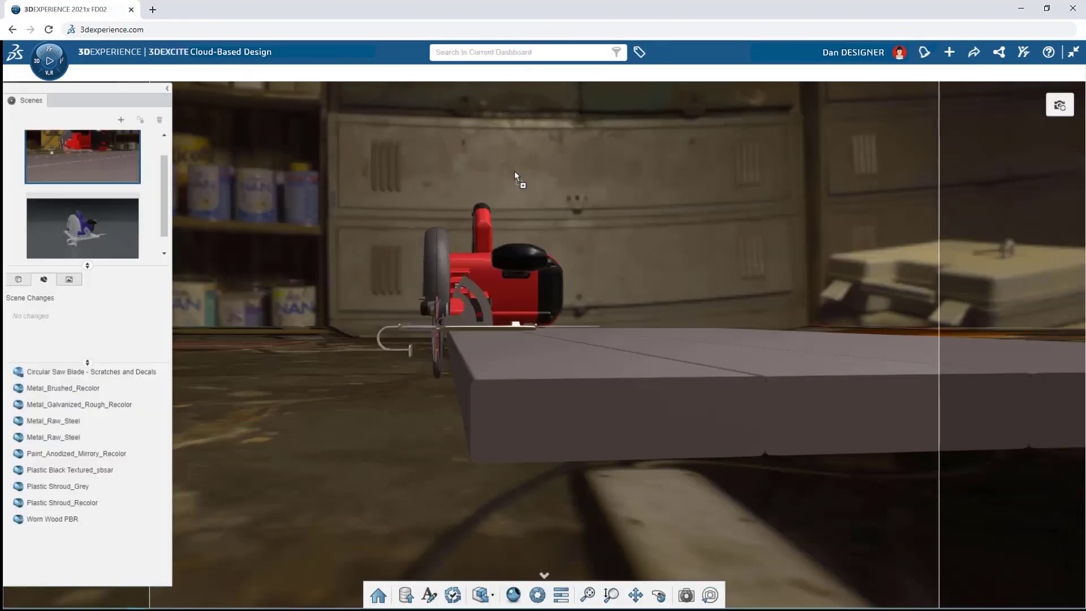
{"action": "left_click", "coordinate": [69, 334]}
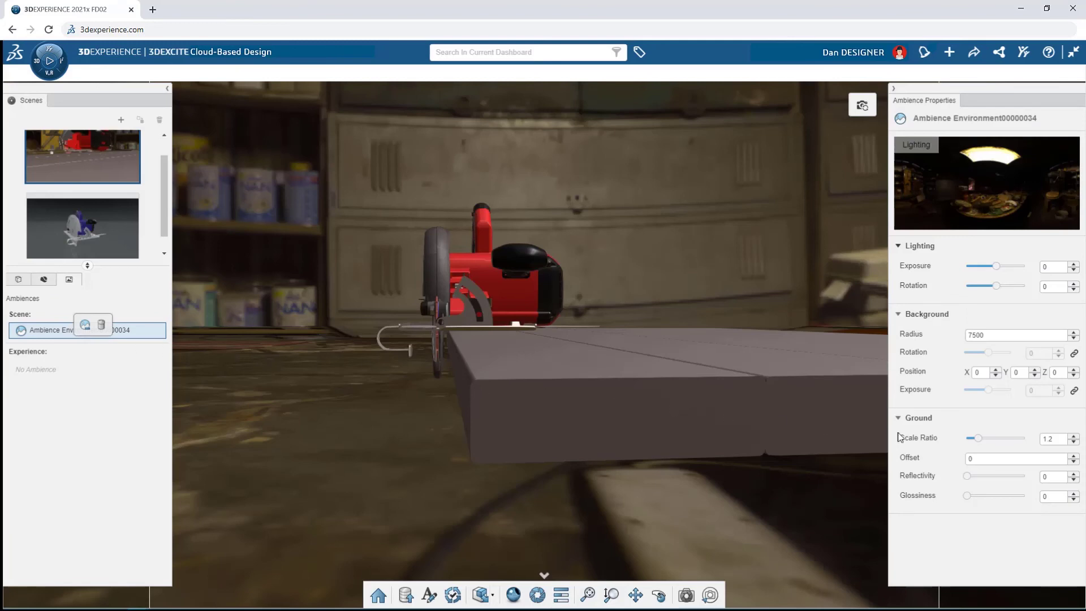
{"action": "left_click", "coordinate": [1074, 461]}
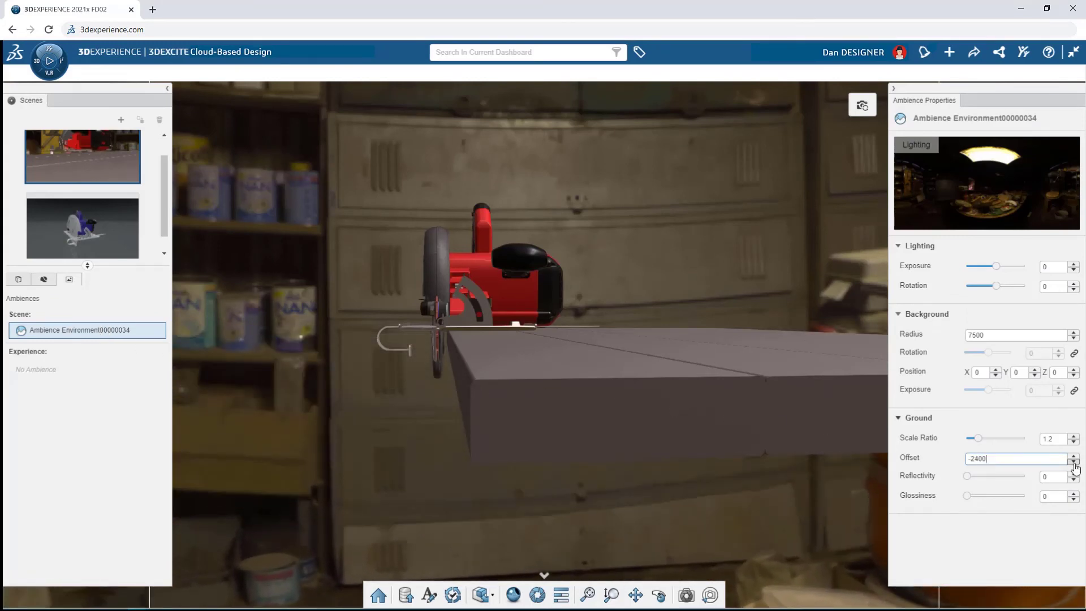
Step: Open a live preview of the saw on the table and set the ambience's lighting exposure to 1.2
{"action": "middle_click_drag", "start_coordinate": [662, 360], "coordinate": [732, 436]}
{"action": "scroll", "coordinate": [732, 435], "scroll_direction": "up", "scroll_amount": 5}
{"action": "middle_click_drag", "start_coordinate": [802, 311], "coordinate": [764, 314]}
{"action": "left_click", "coordinate": [536, 594]}
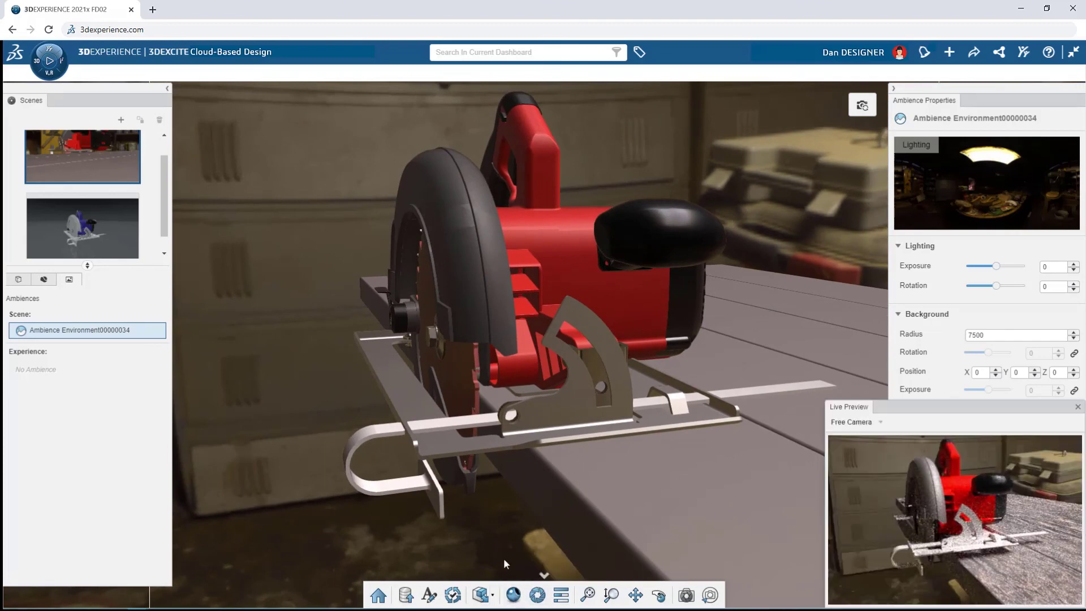
{"action": "left_click_drag", "start_coordinate": [996, 266], "coordinate": [1001, 267]}
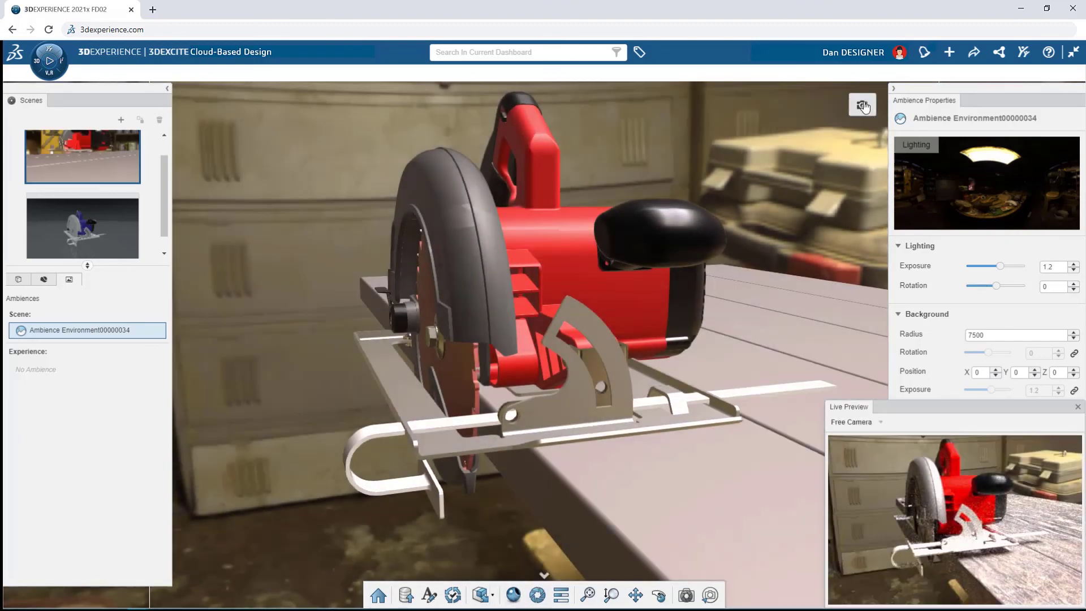
Step: Edit the red scene's camera and set its focal length to 35
{"action": "left_click", "coordinate": [688, 592]}
{"action": "type", "text": "35"}
{"action": "key", "text": "Return"}
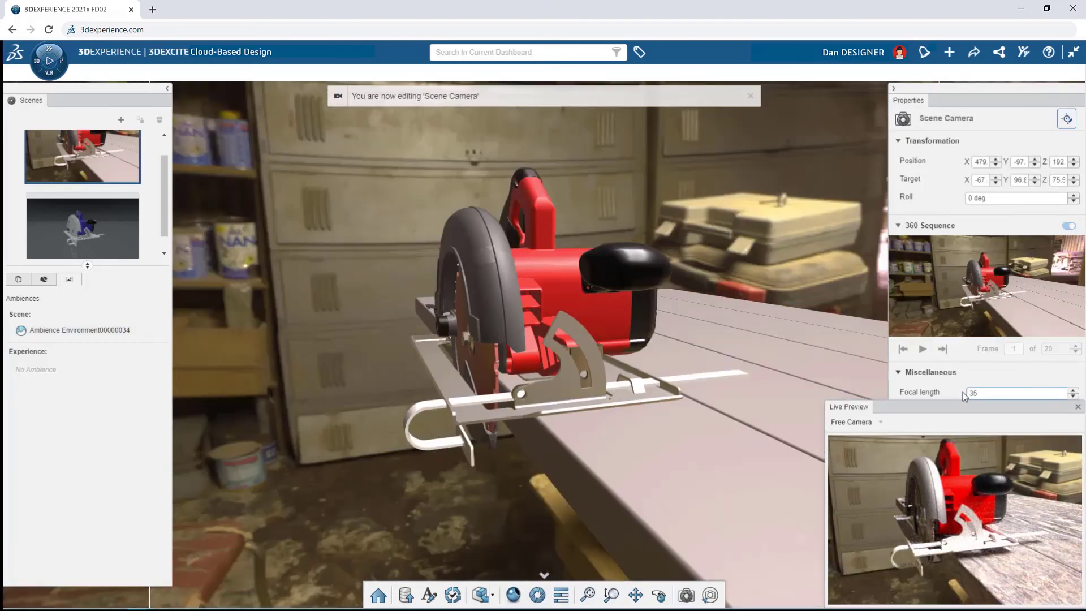